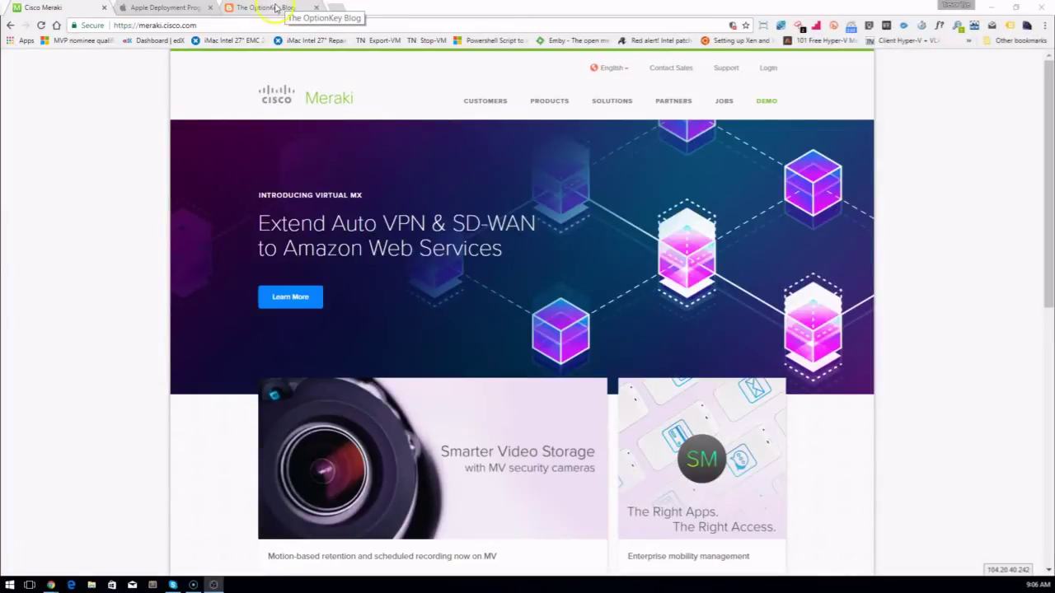
# Step: Switch to The OptionKey Blog tab, skim the Meraki MDM for iOS article, and return to its top
pyautogui.click(276, 8)
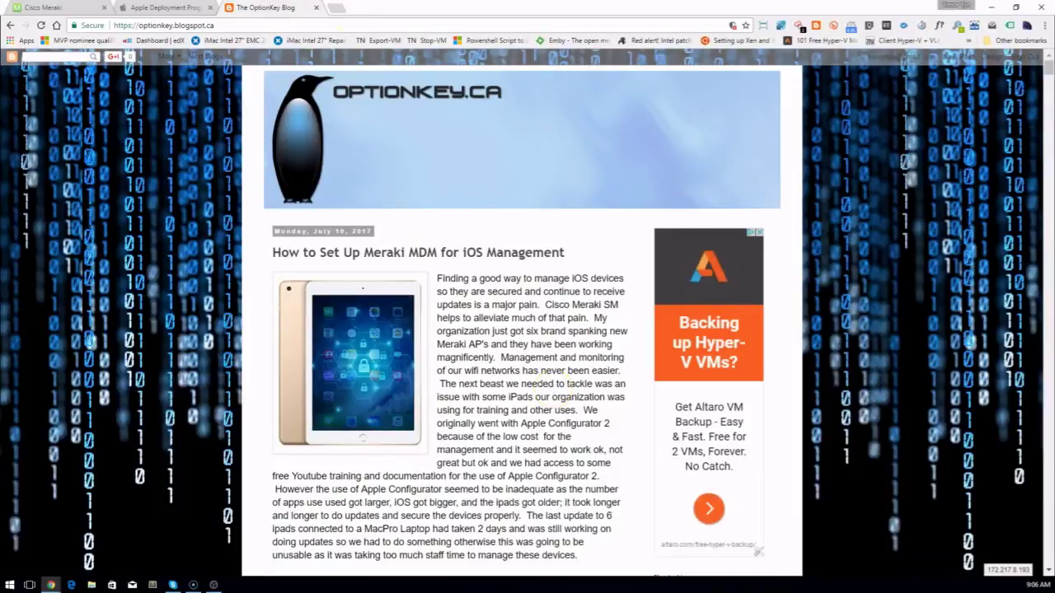
pyautogui.scroll(-1, 463, 337)
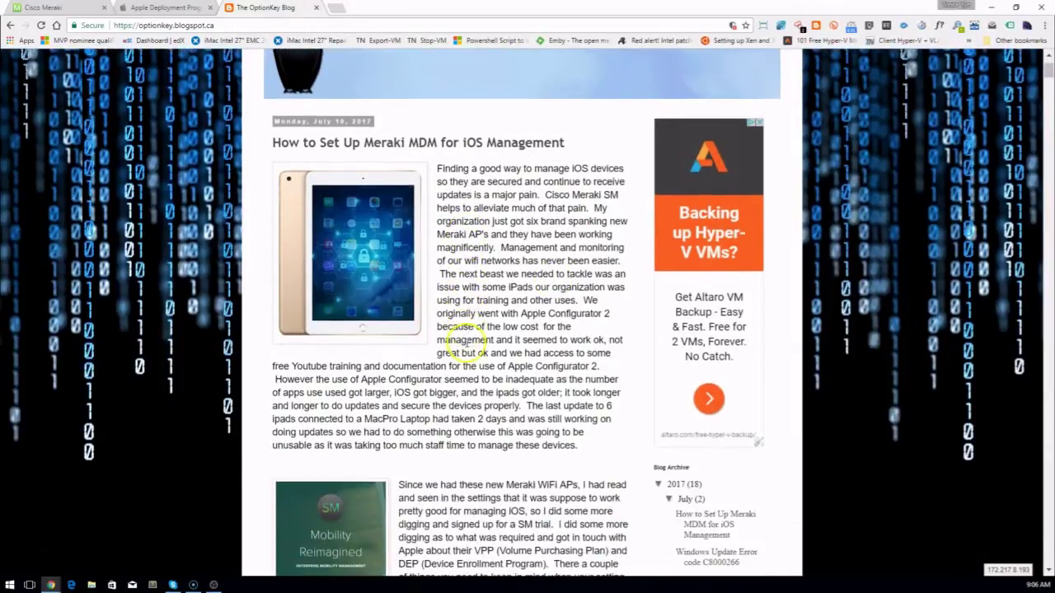
pyautogui.scroll(-5, 464, 340)
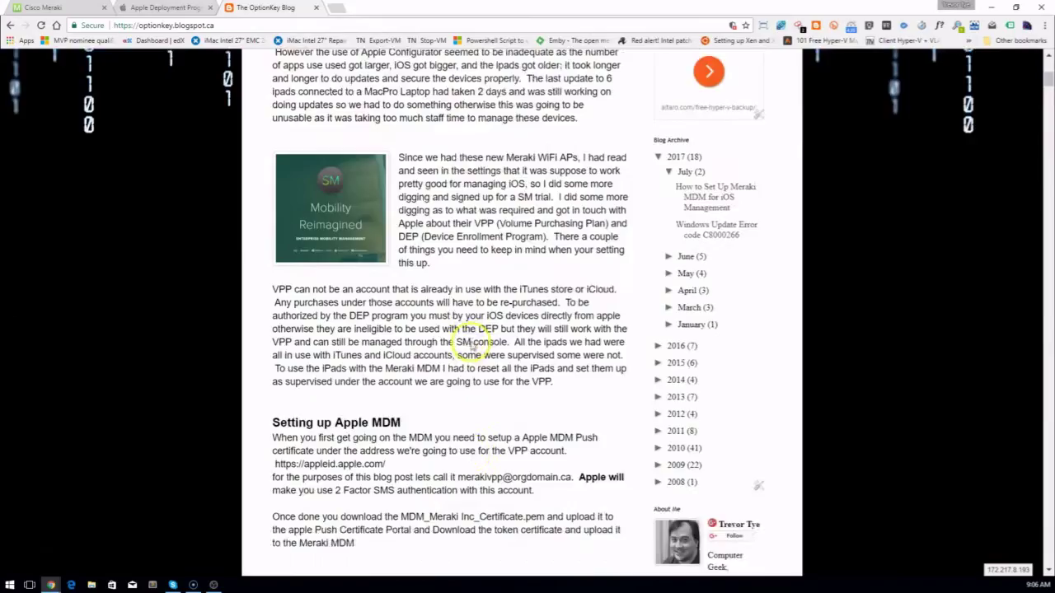
pyautogui.scroll(-6, 472, 339)
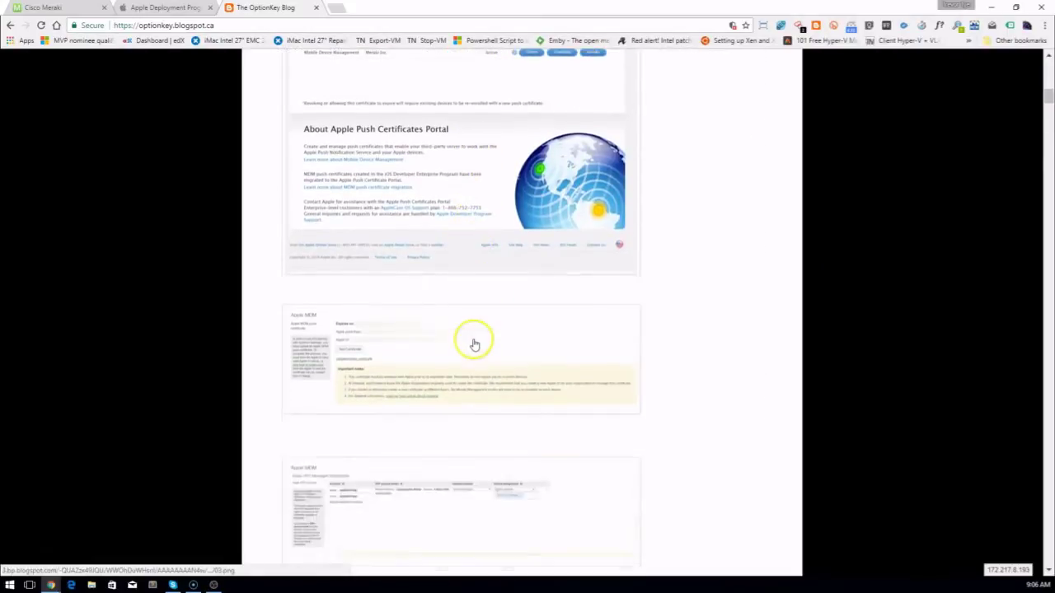
pyautogui.scroll(-5, 475, 344)
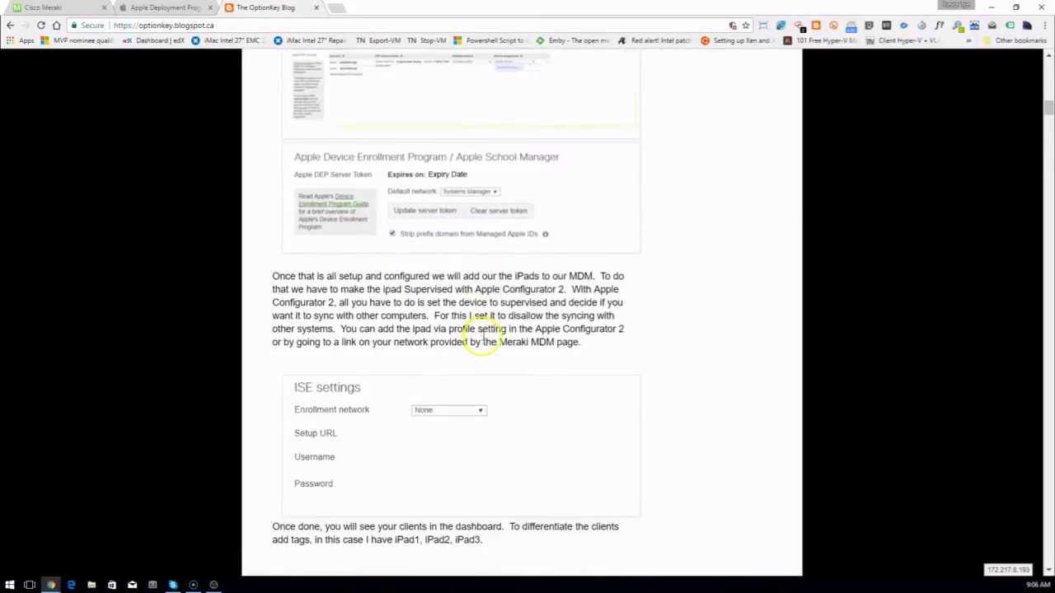
pyautogui.scroll(-7, 486, 339)
pyautogui.scroll(-1, 489, 338)
pyautogui.press('Home')
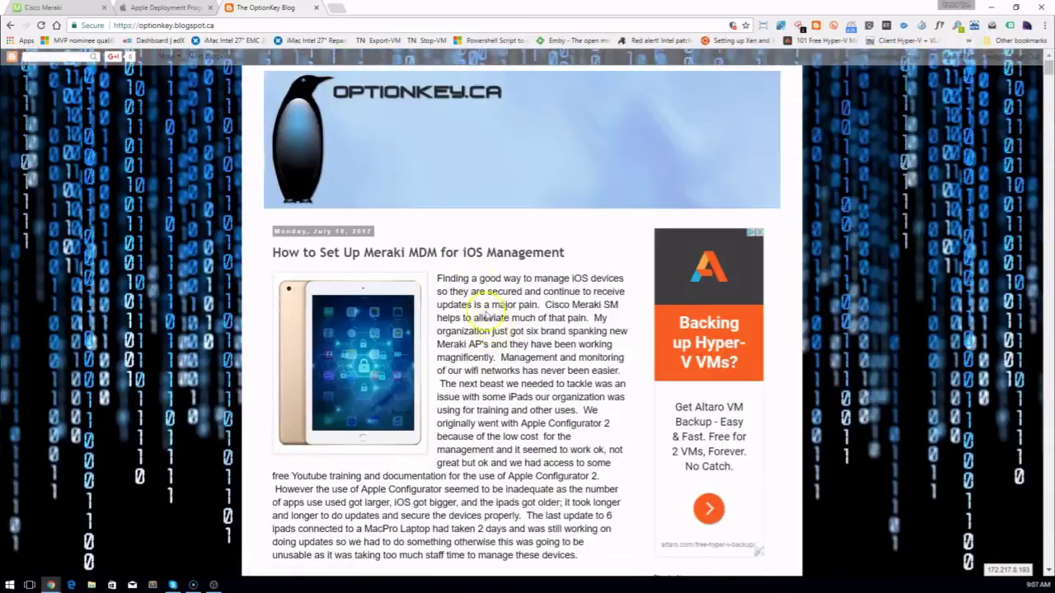
# Step: From the Meraki website, sign in to the dashboard with the account email and password
pyautogui.click(37, 10)
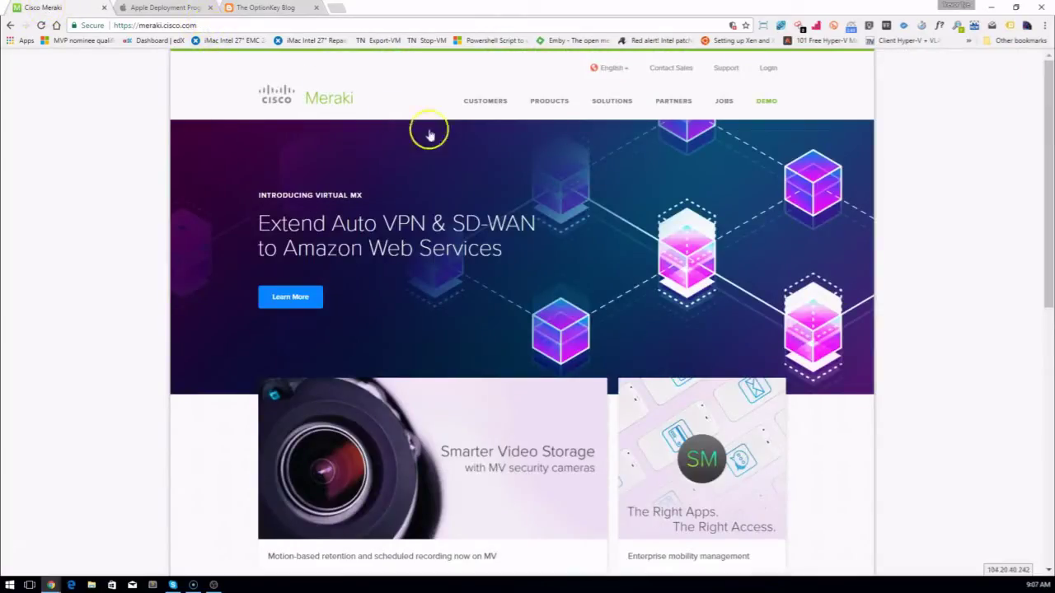
pyautogui.click(764, 70)
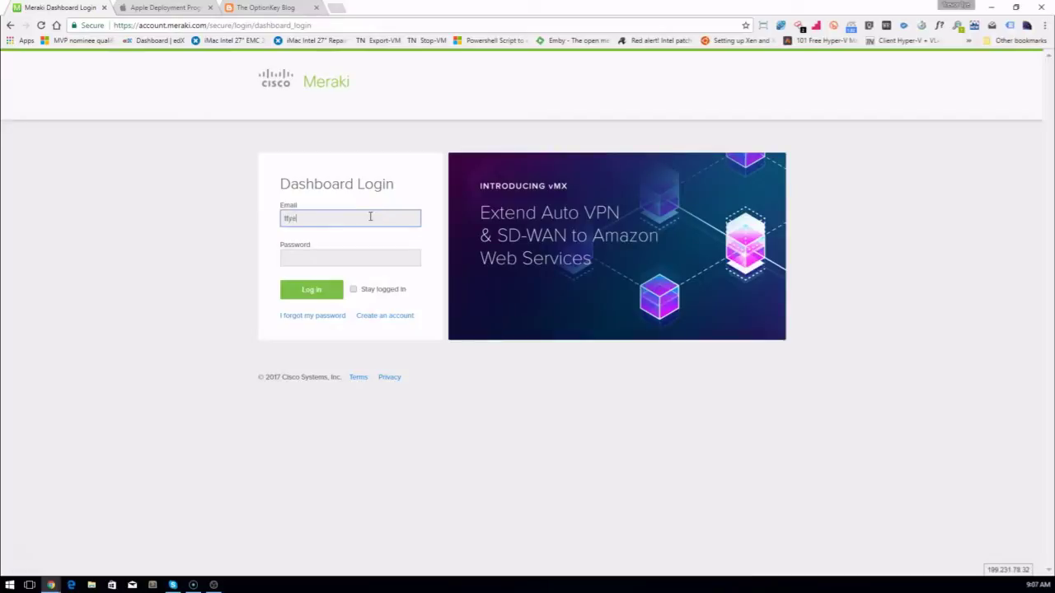
pyautogui.press('Tab')
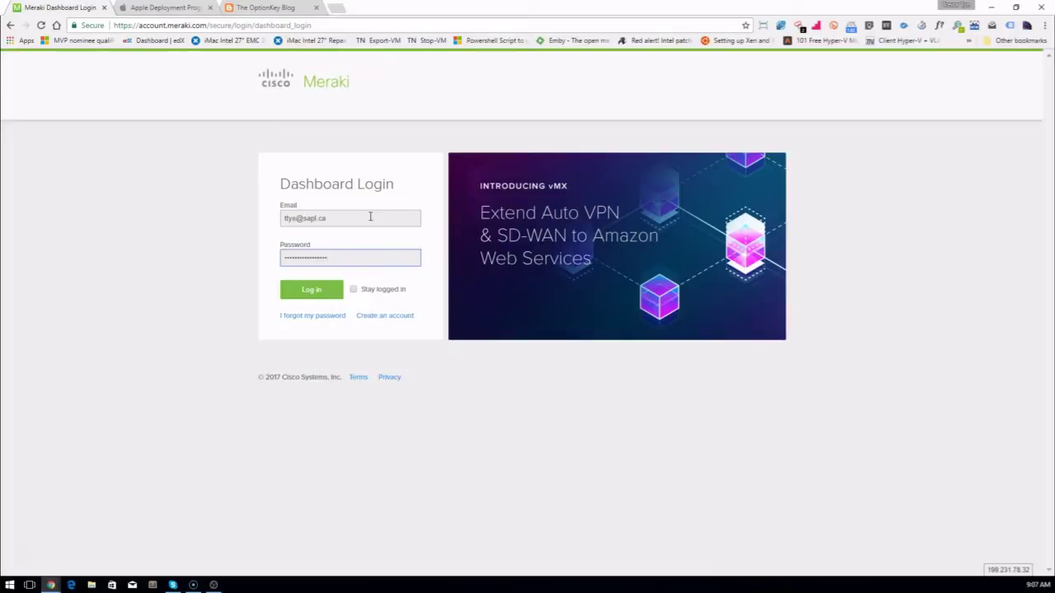
pyautogui.press('Return')
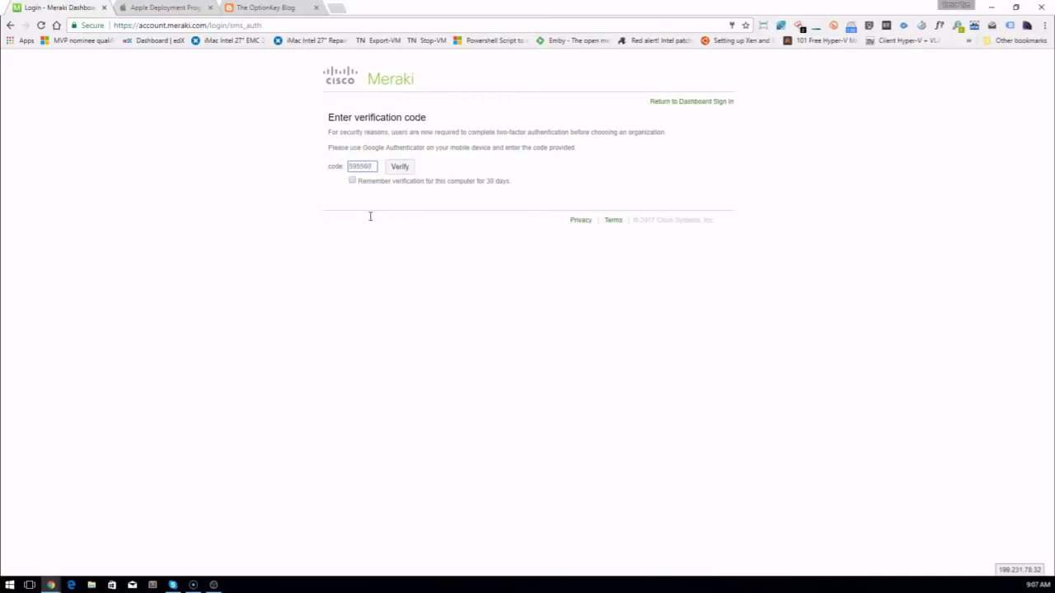
# Step: Submit the two-factor code, choose St. Albert Public Library, and dismiss the welcome notice
pyautogui.click(401, 167)
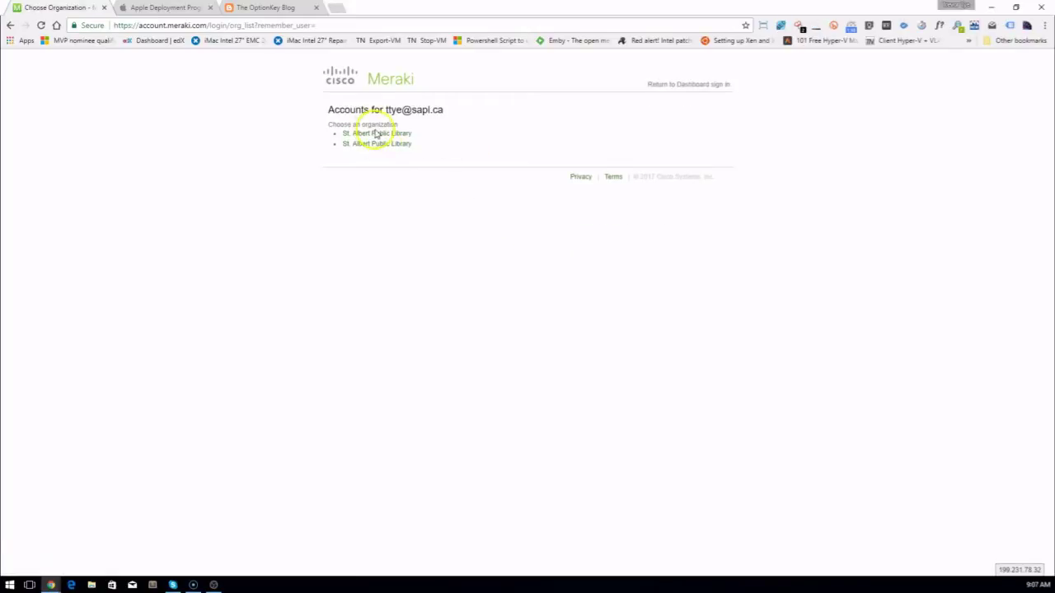
pyautogui.click(382, 144)
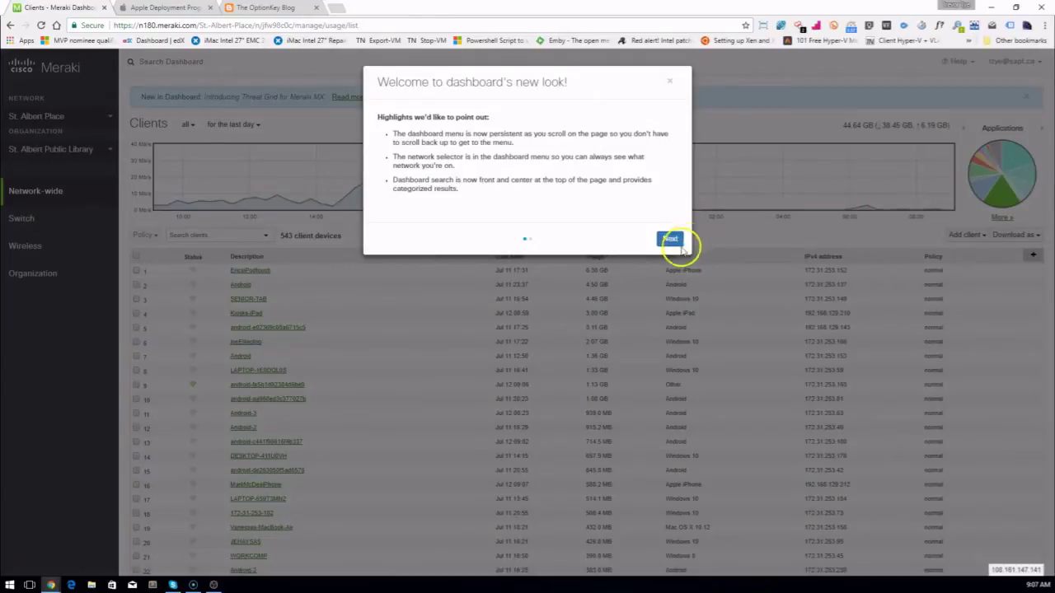
pyautogui.click(669, 82)
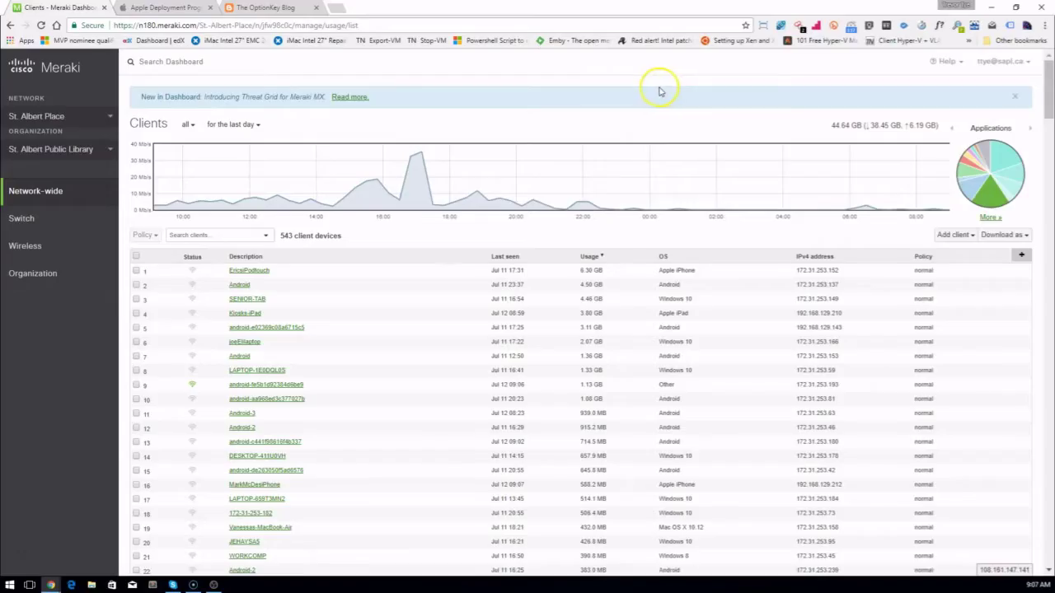
# Step: Select St. Albert Public Library from the sidebar organization dropdown
pyautogui.click(80, 116)
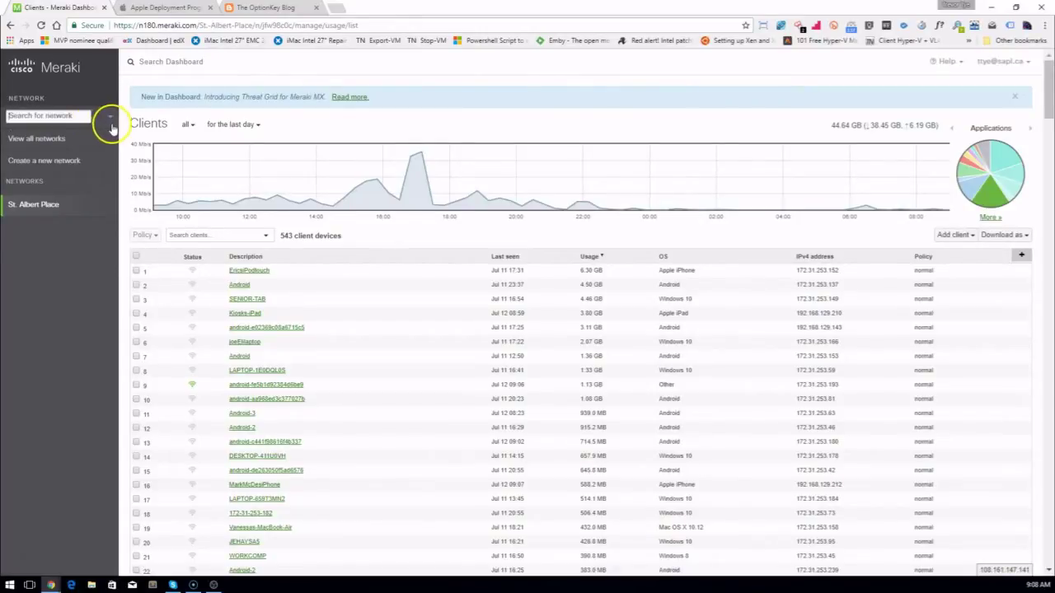
pyautogui.click(105, 117)
pyautogui.click(95, 149)
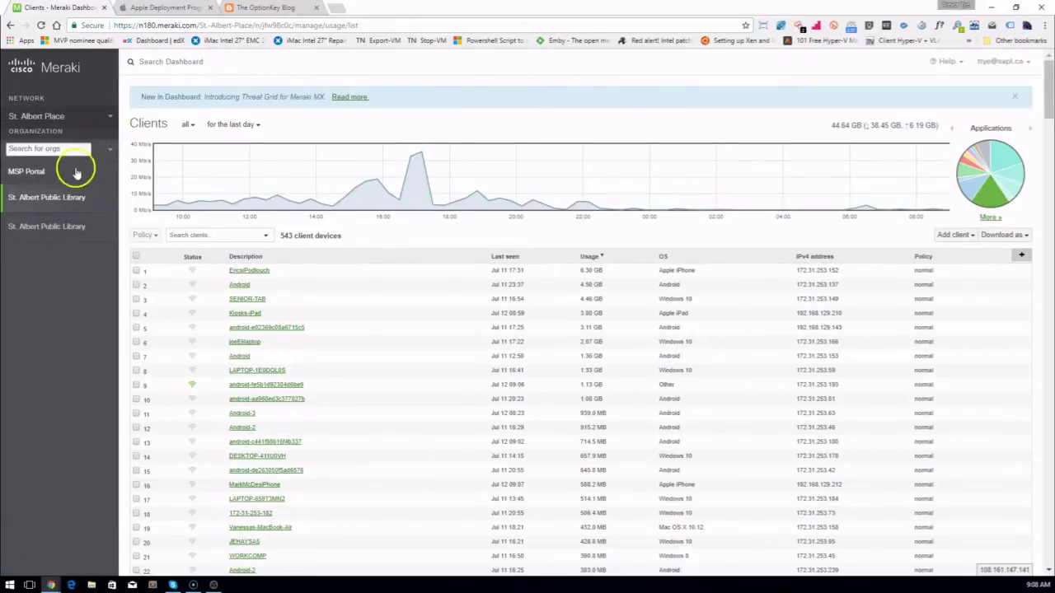
pyautogui.click(53, 226)
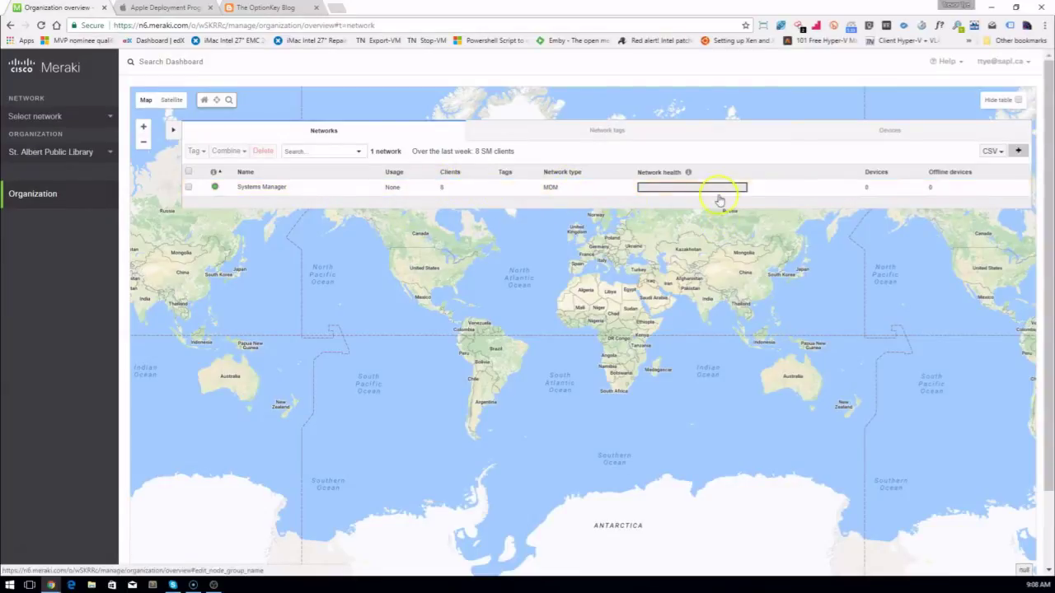
# Step: Open the Systems Manager network and the CPS Public iPad's client details, down to its apps
pyautogui.click(272, 187)
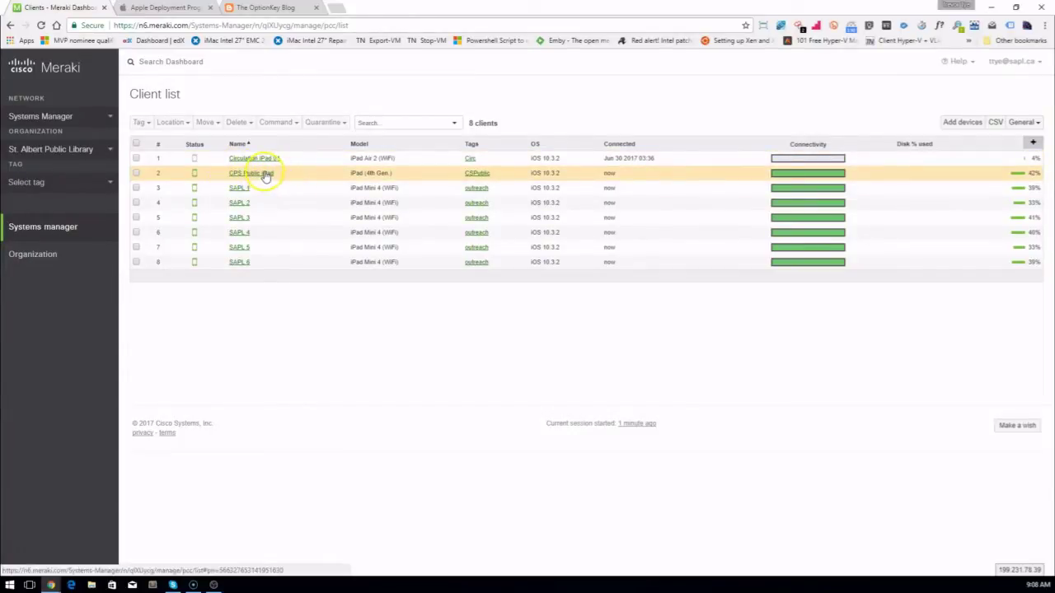
pyautogui.click(266, 175)
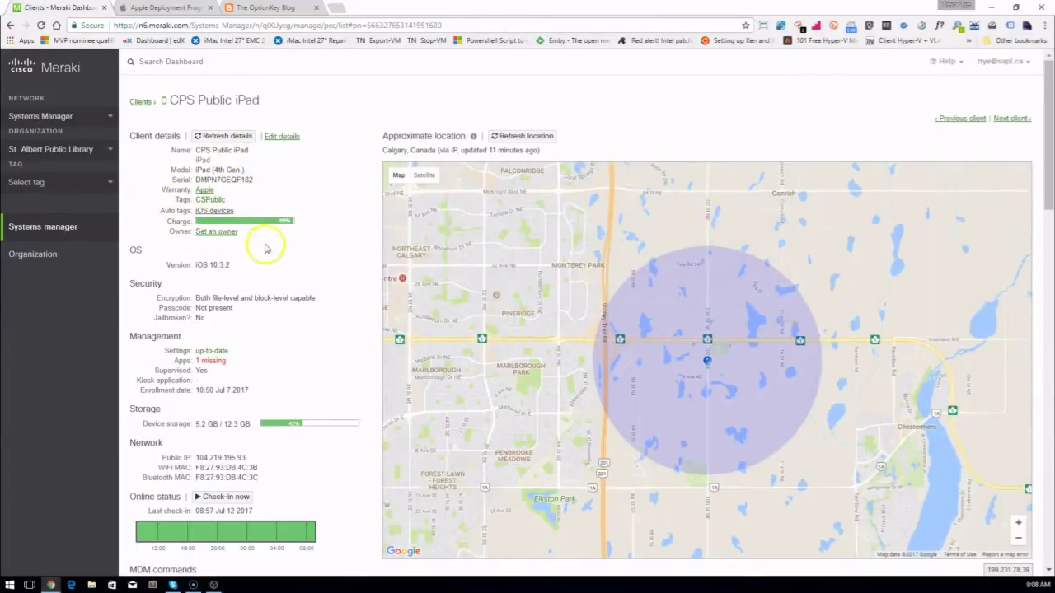
pyautogui.scroll(-1, 301, 293)
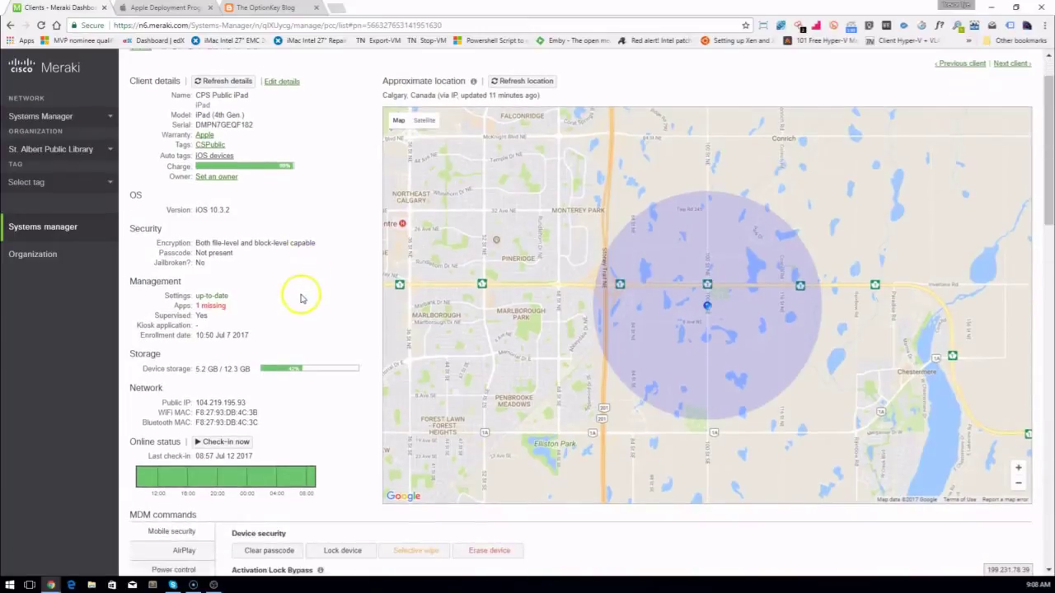
pyautogui.scroll(-6, 267, 325)
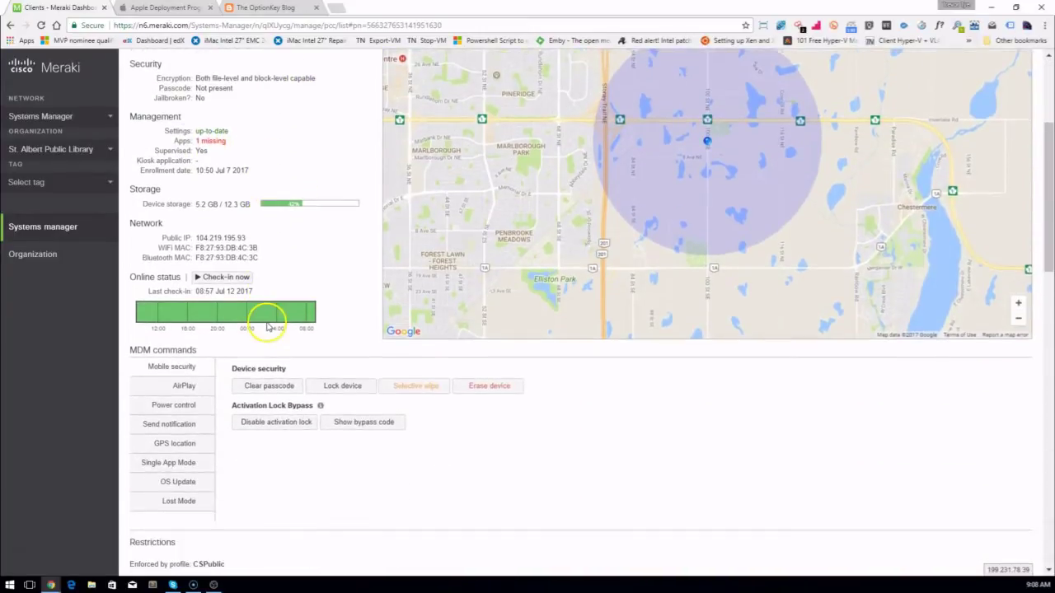
pyautogui.scroll(-4, 267, 327)
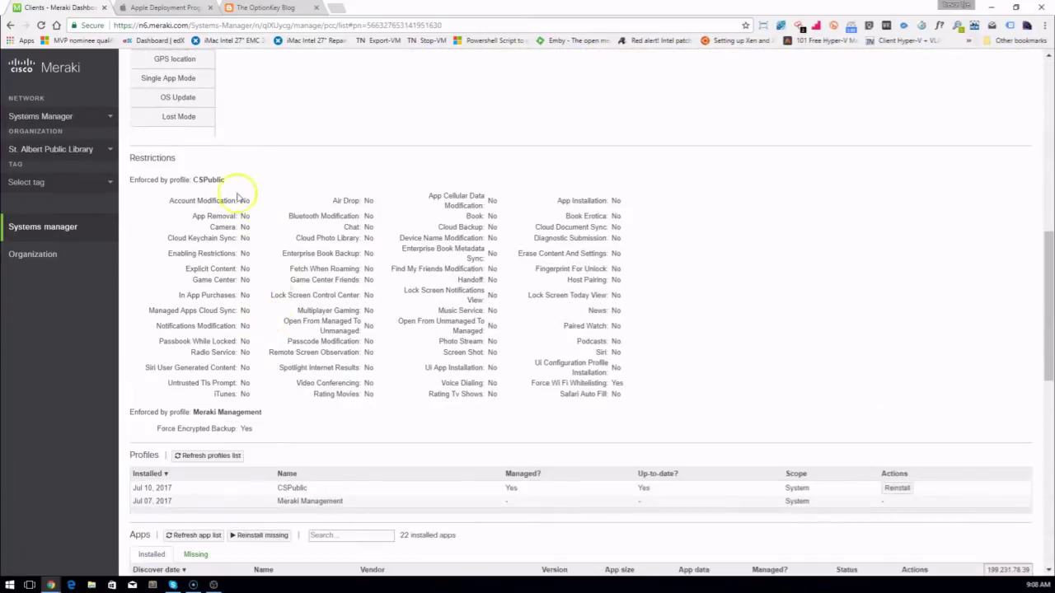
pyautogui.scroll(-4, 270, 419)
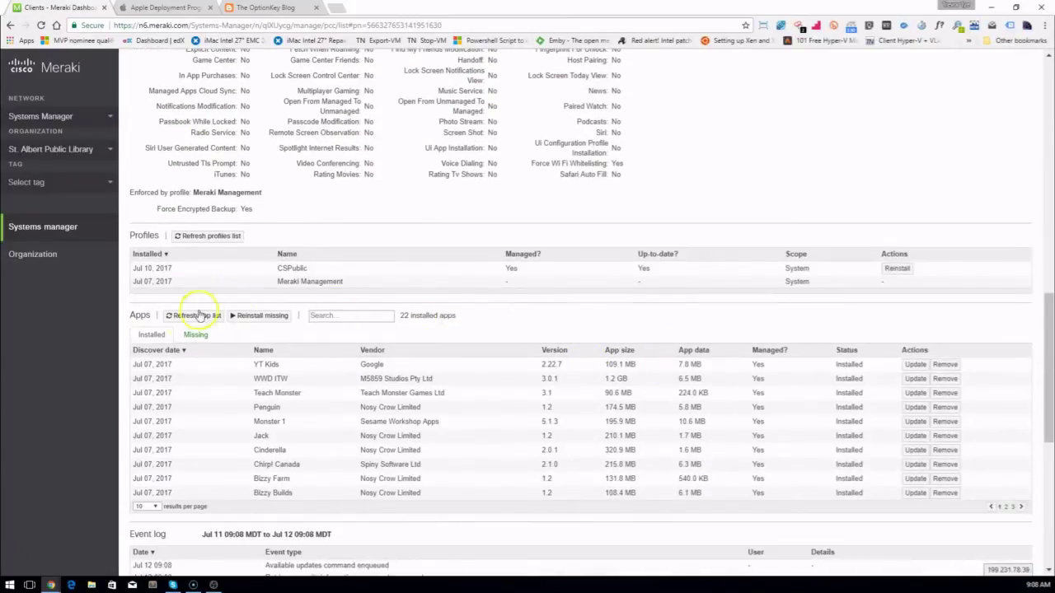
# Step: Check the iPad's missing apps (TumbleBooks) and installed apps, then return to the top
pyautogui.click(197, 334)
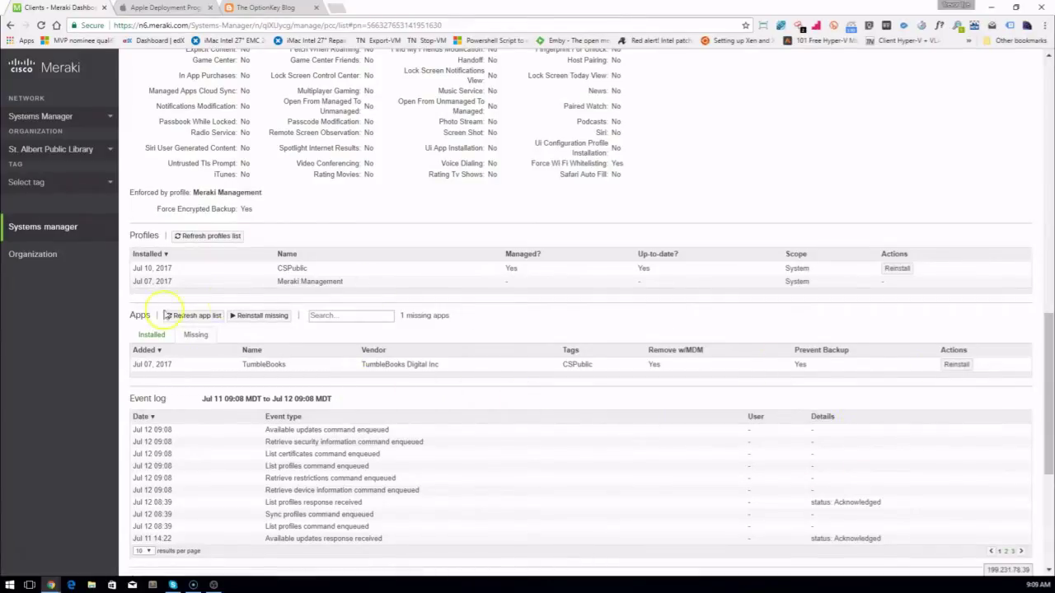
pyautogui.click(156, 335)
pyautogui.scroll(10, 528, 353)
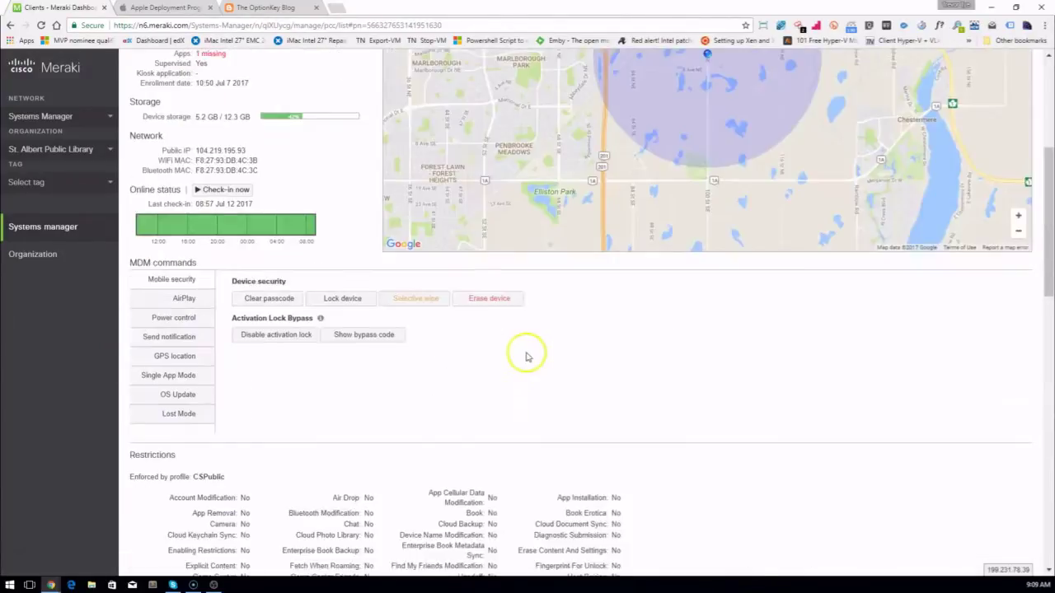
pyautogui.scroll(2, 296, 239)
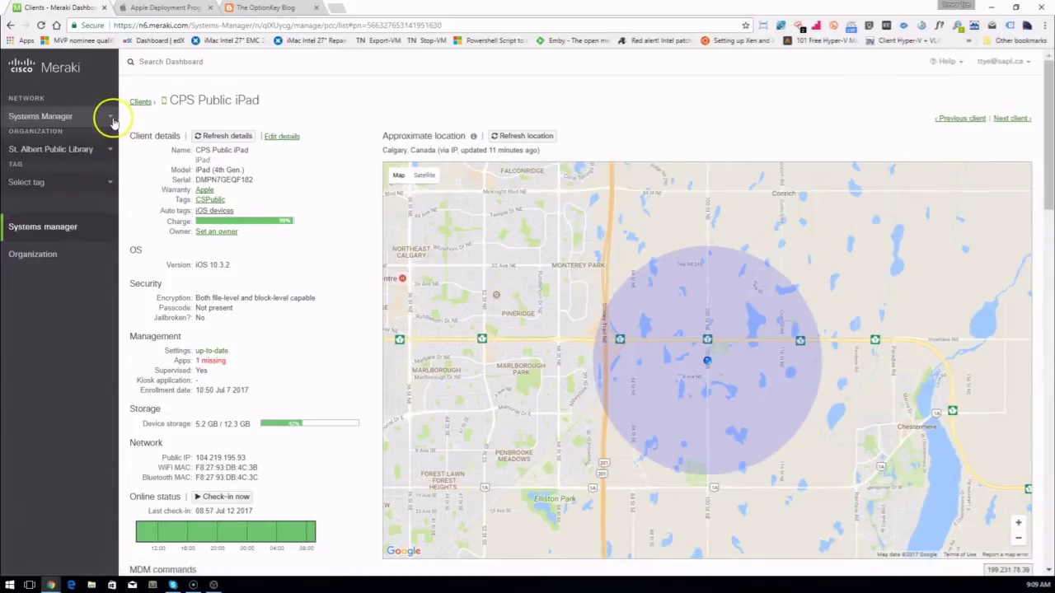
# Step: Keep St. Albert Public Library selected and open Systems Manager MDM > Apps
pyautogui.click(100, 148)
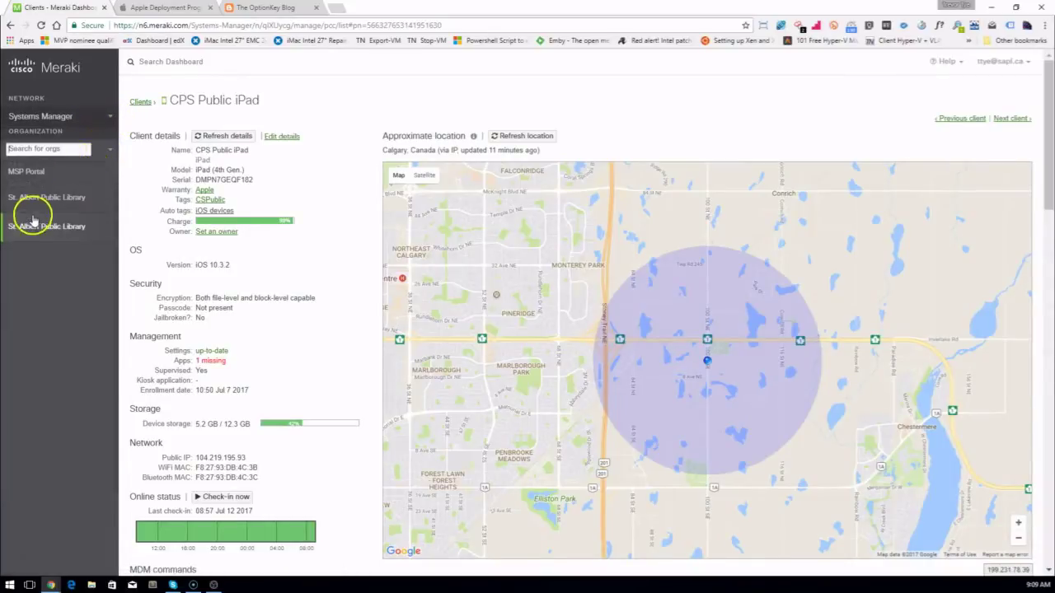
pyautogui.click(110, 148)
pyautogui.moveTo(105, 226)
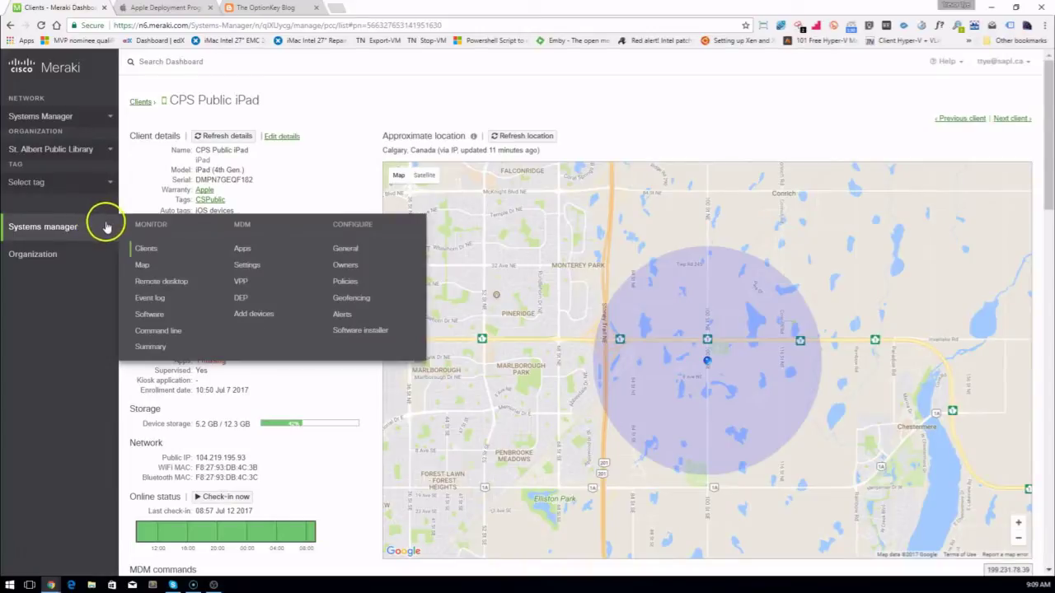
pyautogui.click(250, 256)
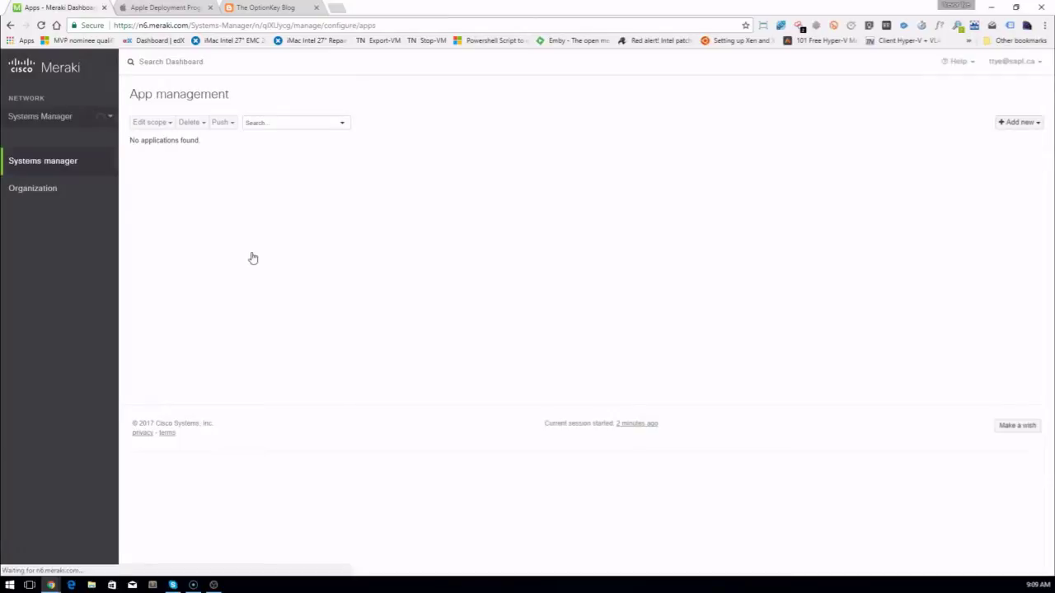
pyautogui.click(449, 256)
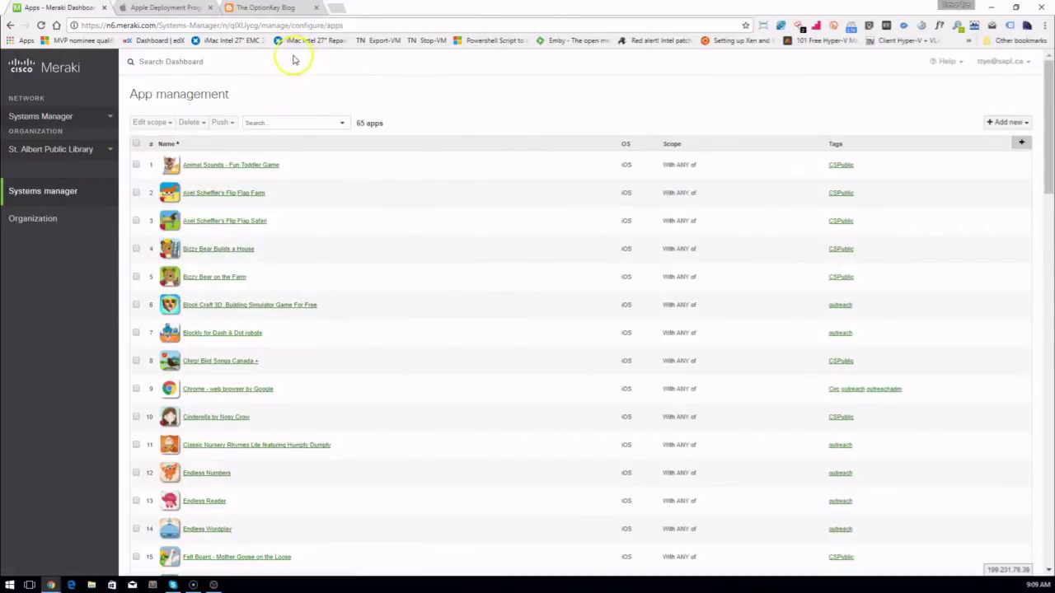
# Step: Complete Apple Deployment Programs two-step verification using a code sent to the trusted phone
pyautogui.click(191, 8)
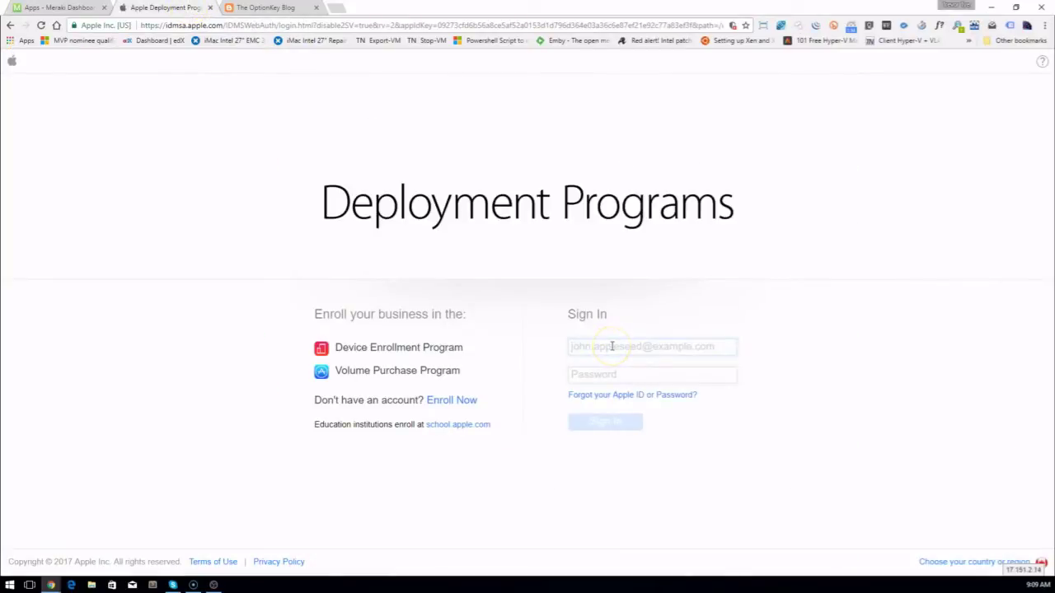
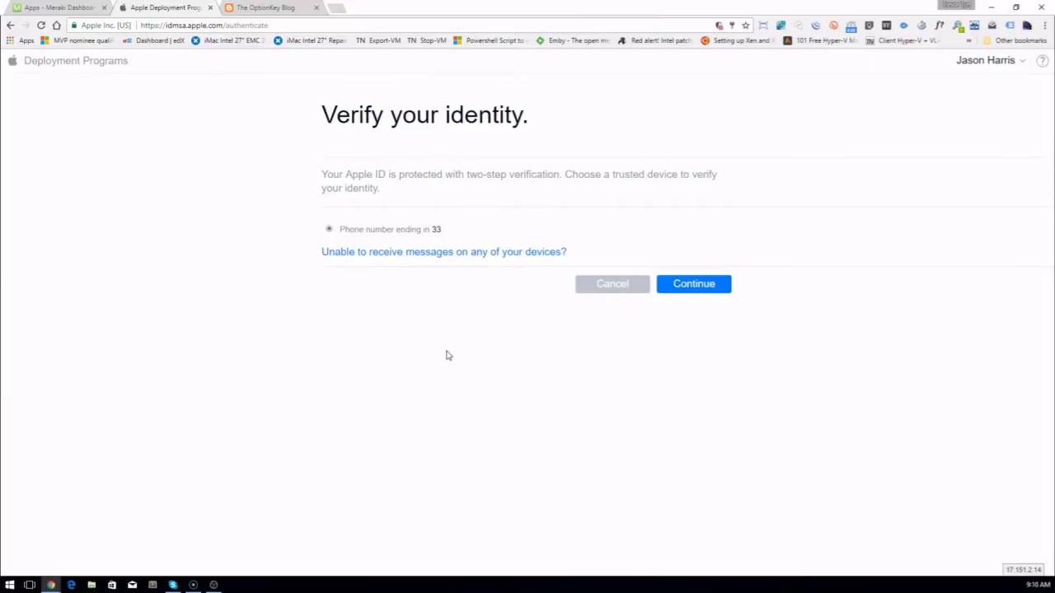
pyautogui.click(699, 285)
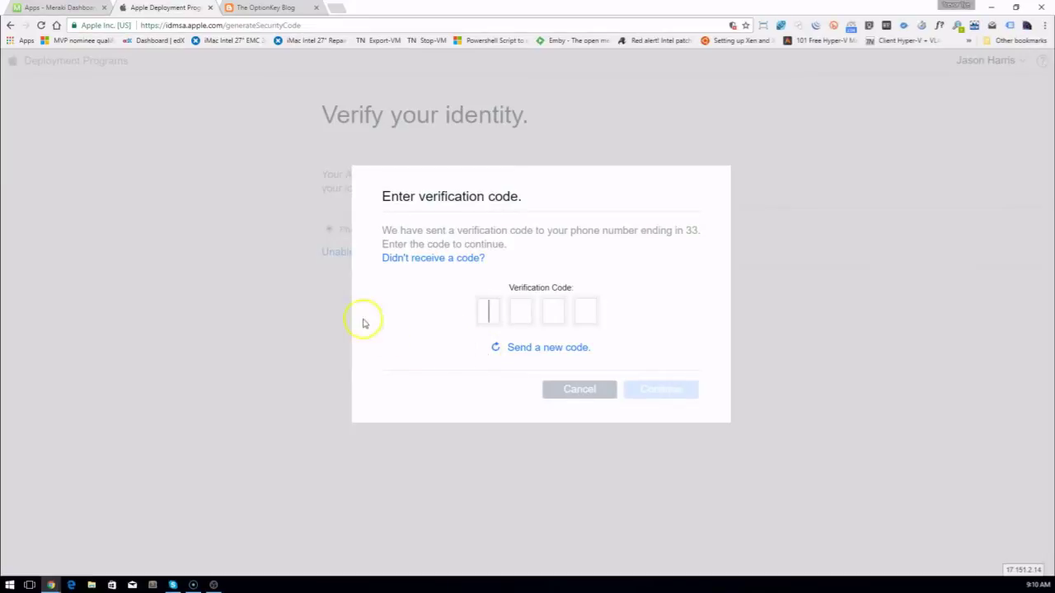
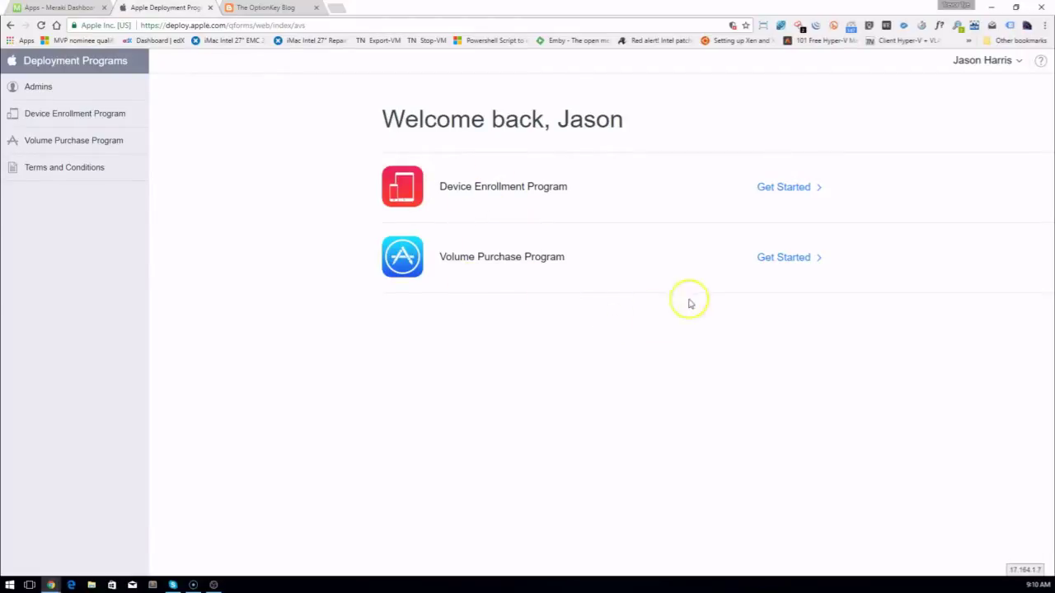
# Step: Sign in to the Volume Purchase Program business store with the Apple ID and password
pyautogui.click(794, 258)
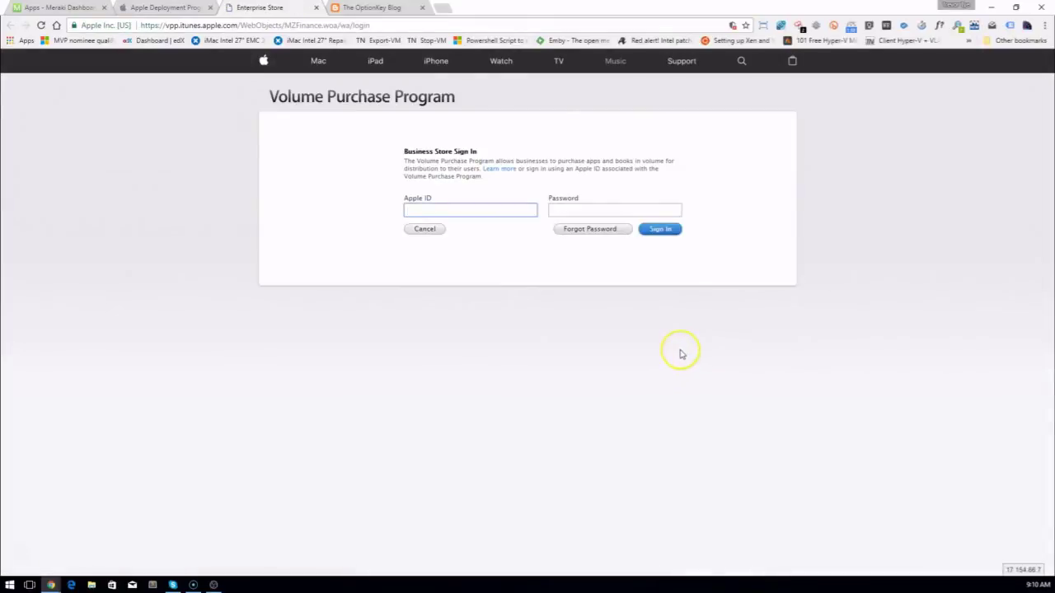
pyautogui.click(684, 355)
pyautogui.write('@sapl.ca')
pyautogui.press('Tab')
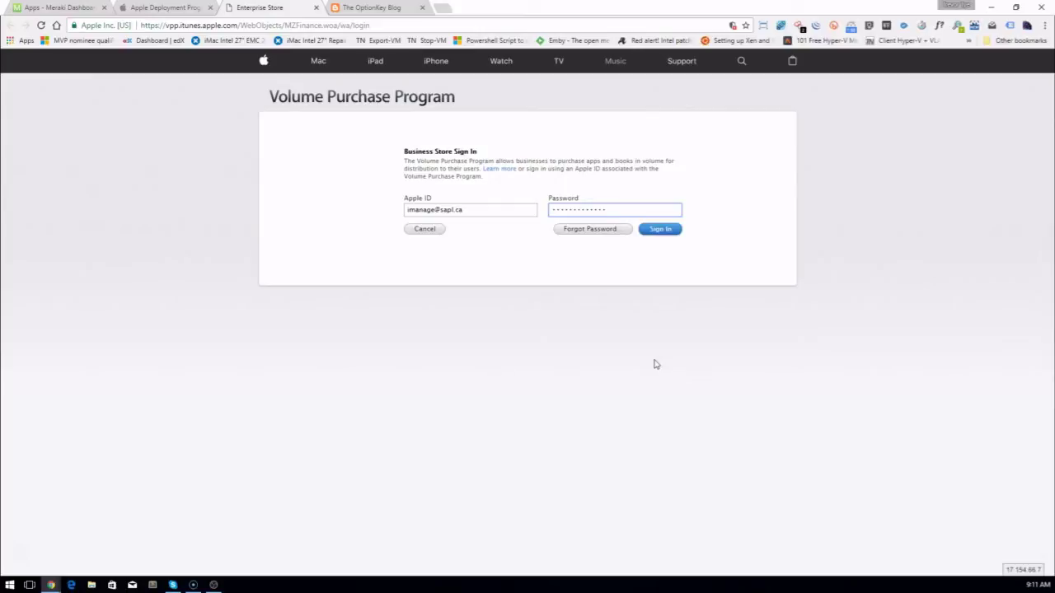
pyautogui.press('Return')
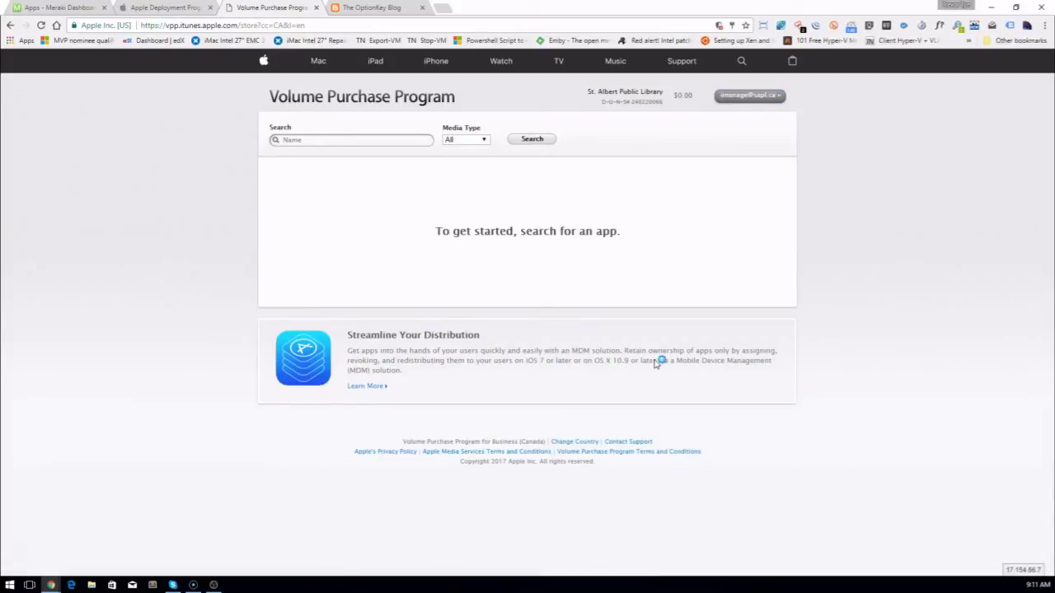
# Step: Search the store for 'opera' apps
pyautogui.click(376, 139)
pyautogui.write('opera')
pyautogui.press('Return')
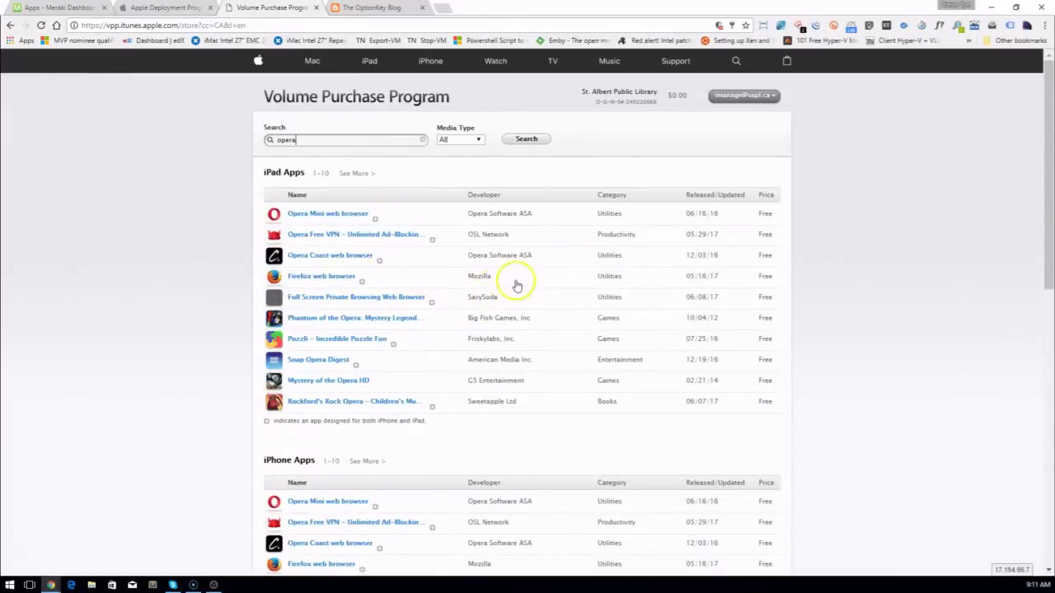
# Step: Order 12 free copies of Firefox web browser and place the order
pyautogui.click(360, 278)
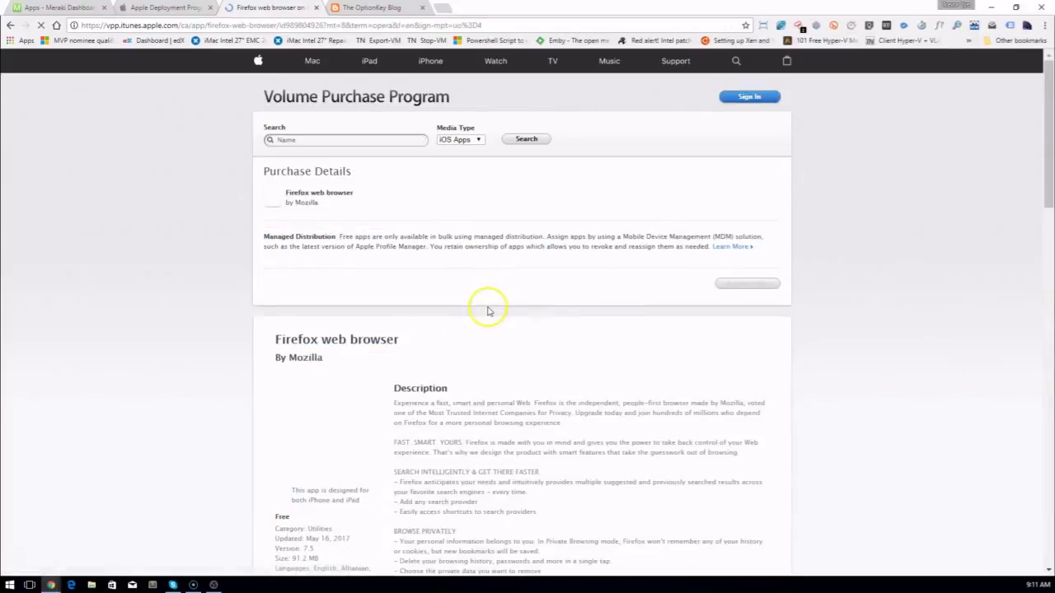
pyautogui.click(731, 153)
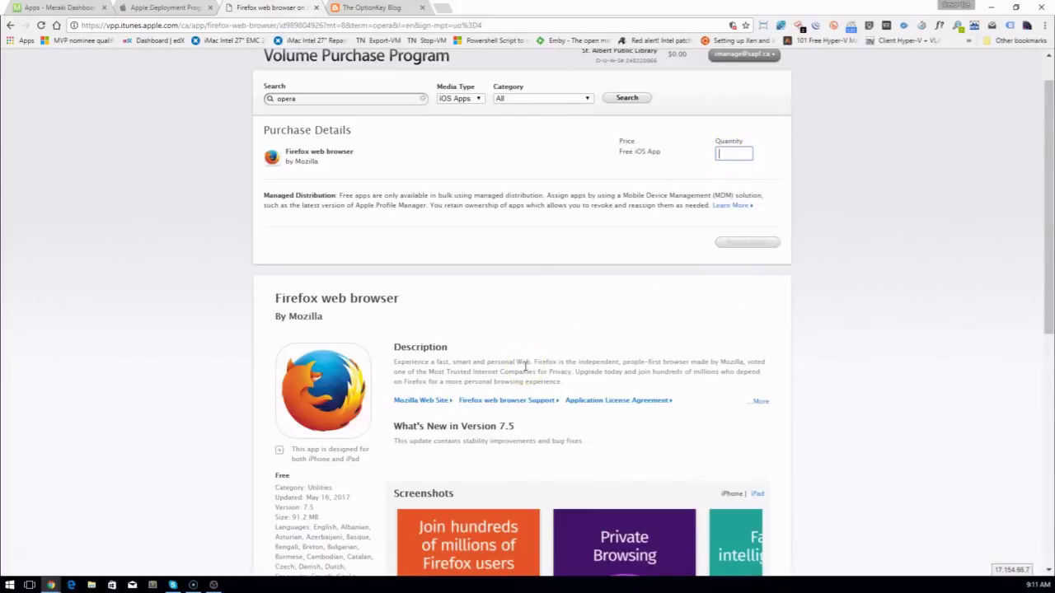
pyautogui.write('12')
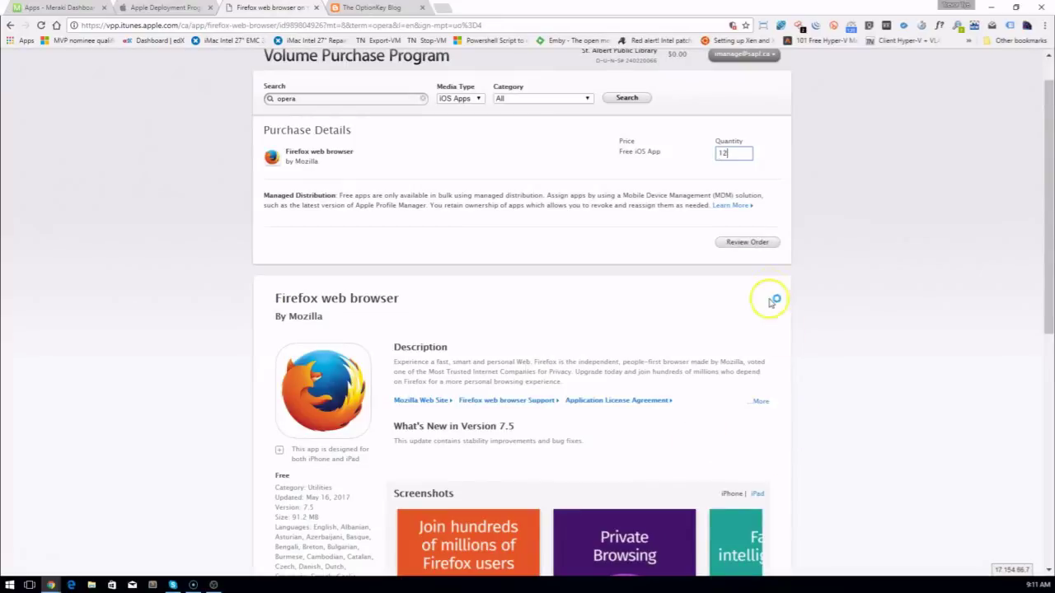
pyautogui.click(757, 242)
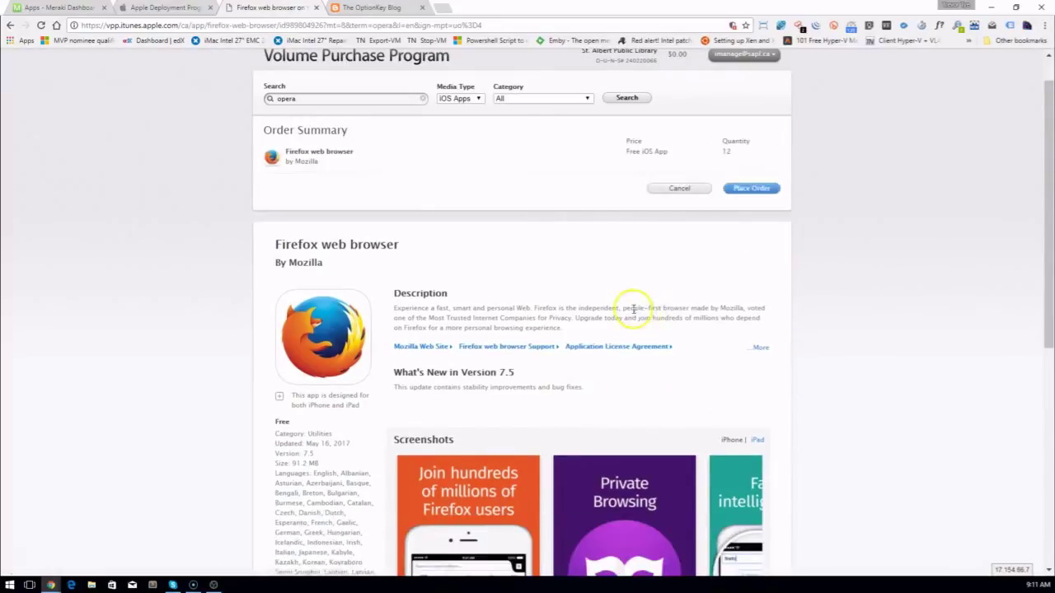
pyautogui.click(747, 281)
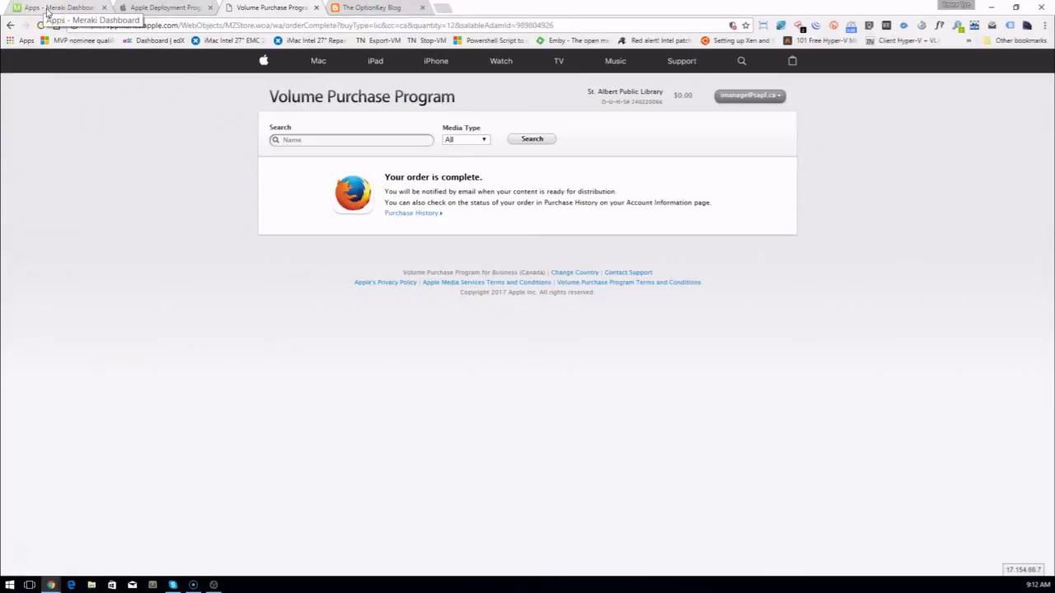
# Step: Load mail.google.com in a new tab beside Meraki, then open a private window
pyautogui.click(48, 10)
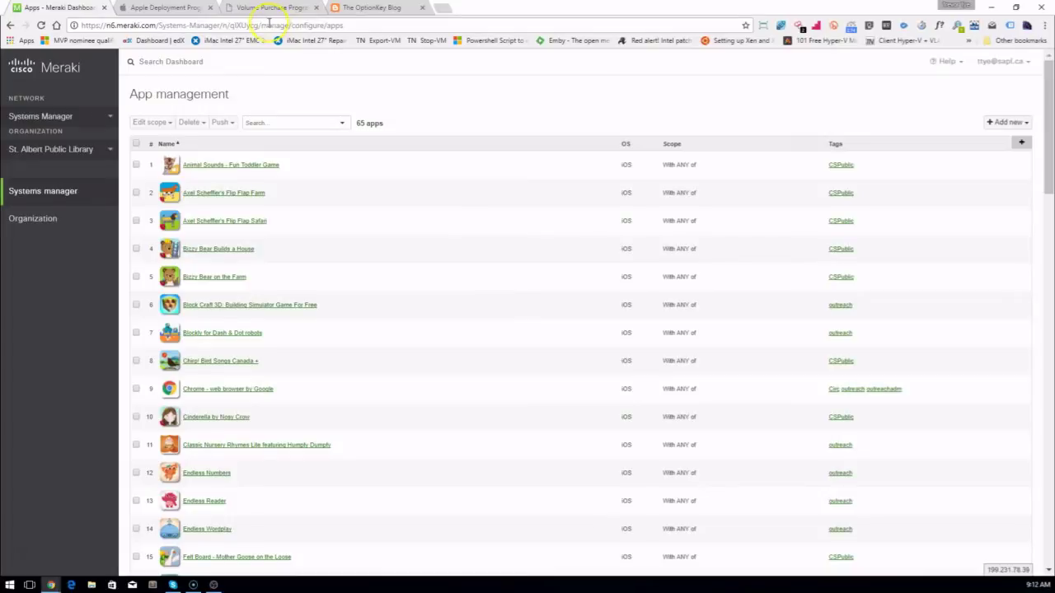
pyautogui.click(441, 7)
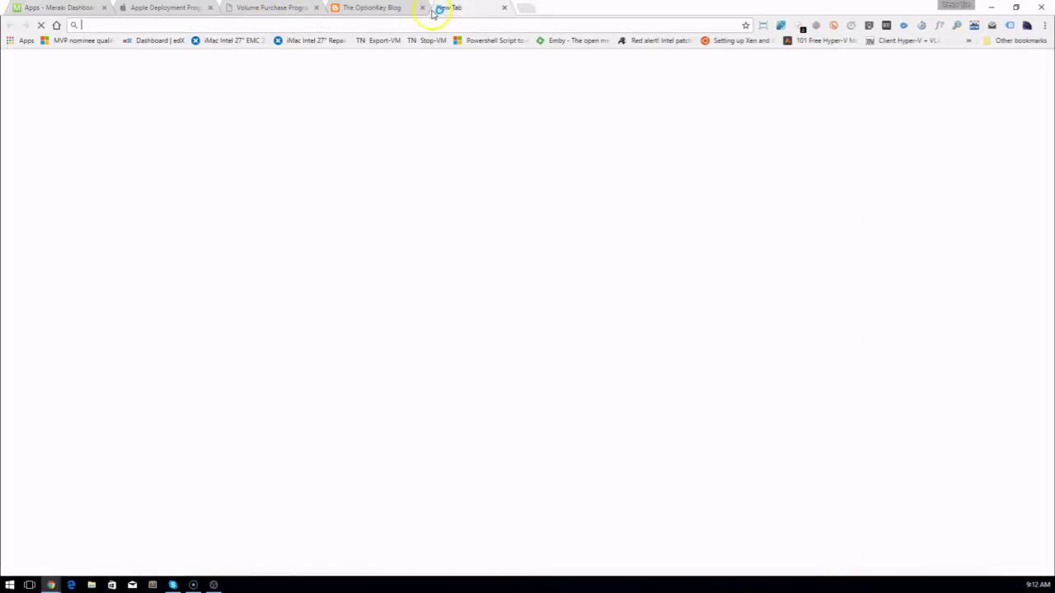
pyautogui.write('mail.google.com')
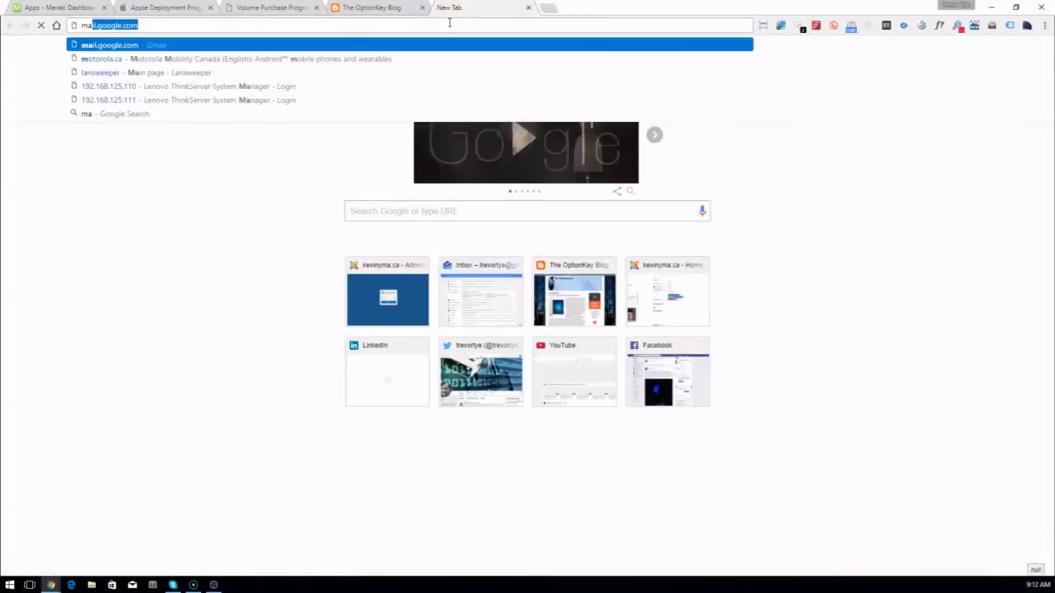
pyautogui.press('Return')
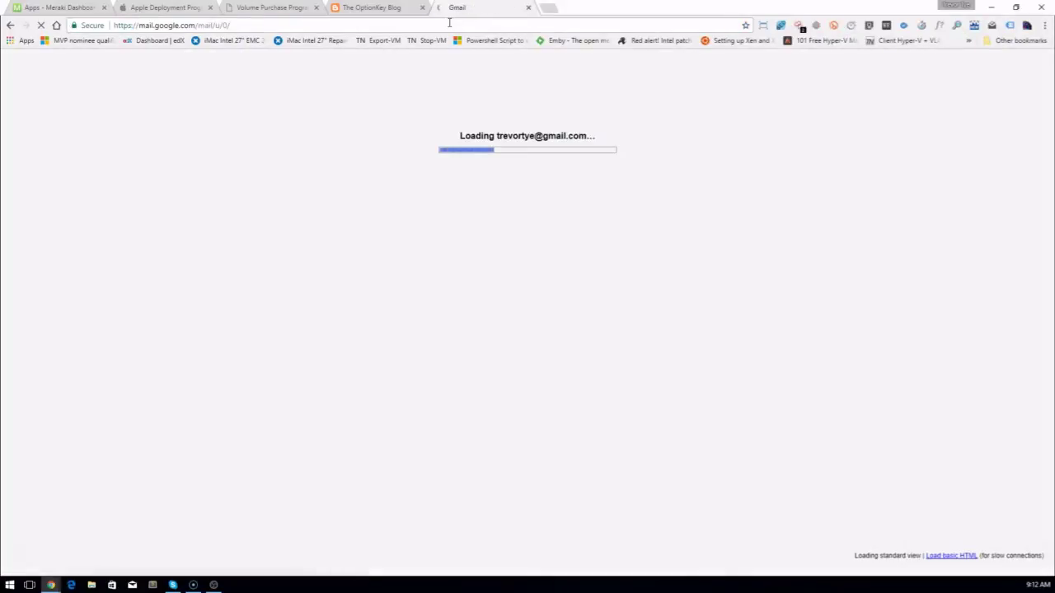
pyautogui.hotkey('ctrl', 'shift', 'n')
# Step: In the private window, sign in to Gmail, read the Firefox VPP purchase email, then close it
pyautogui.write('mail.google.com')
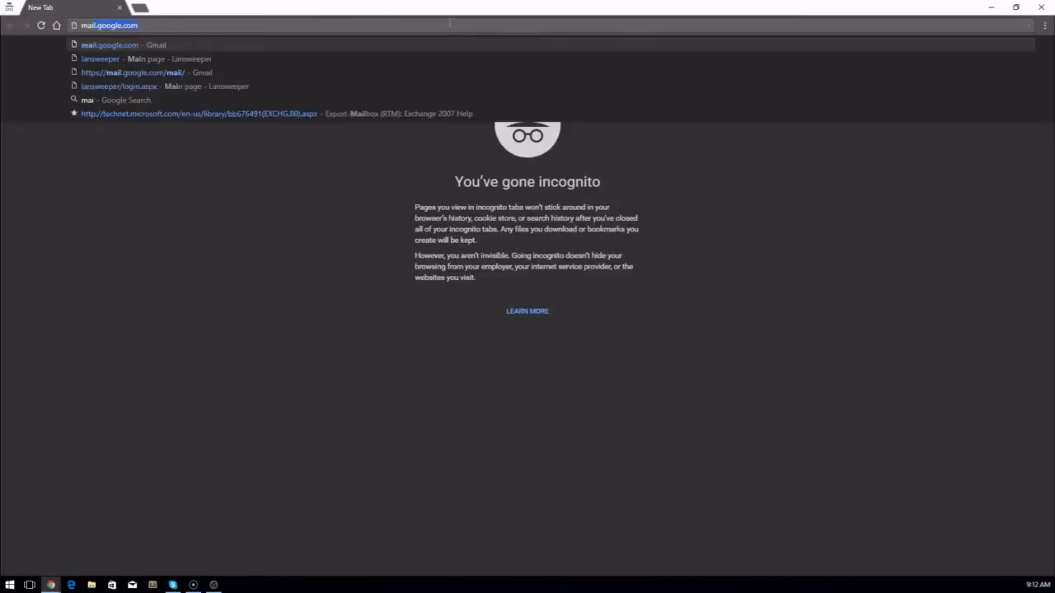
pyautogui.press('Return')
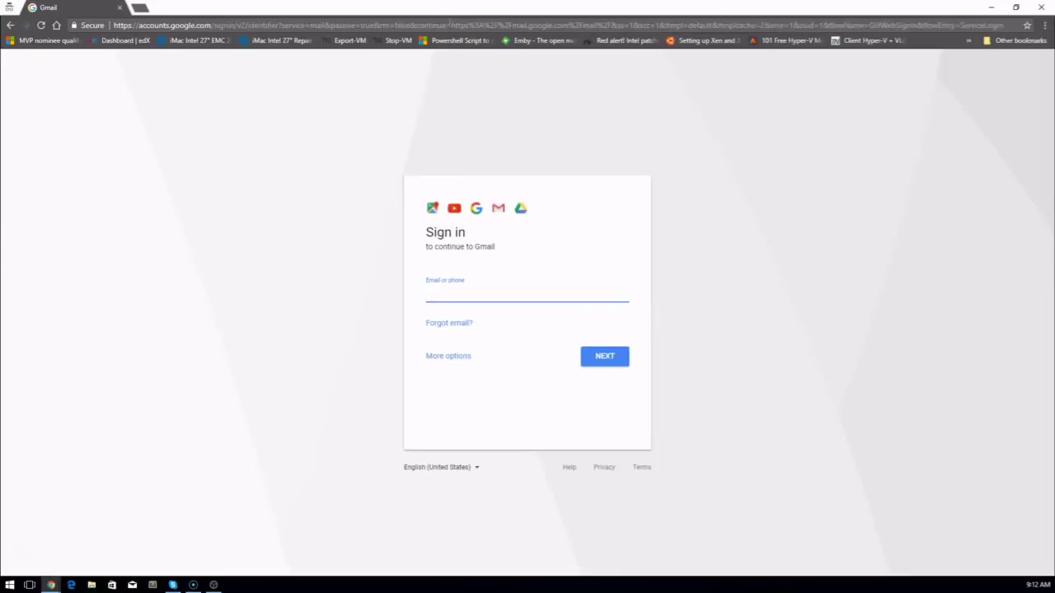
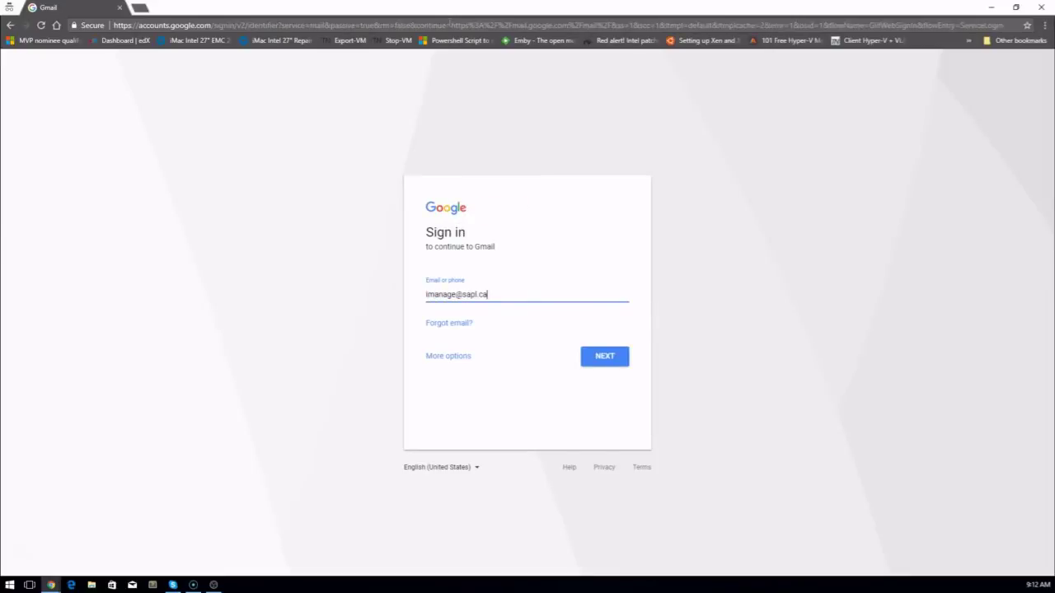
pyautogui.press('Return')
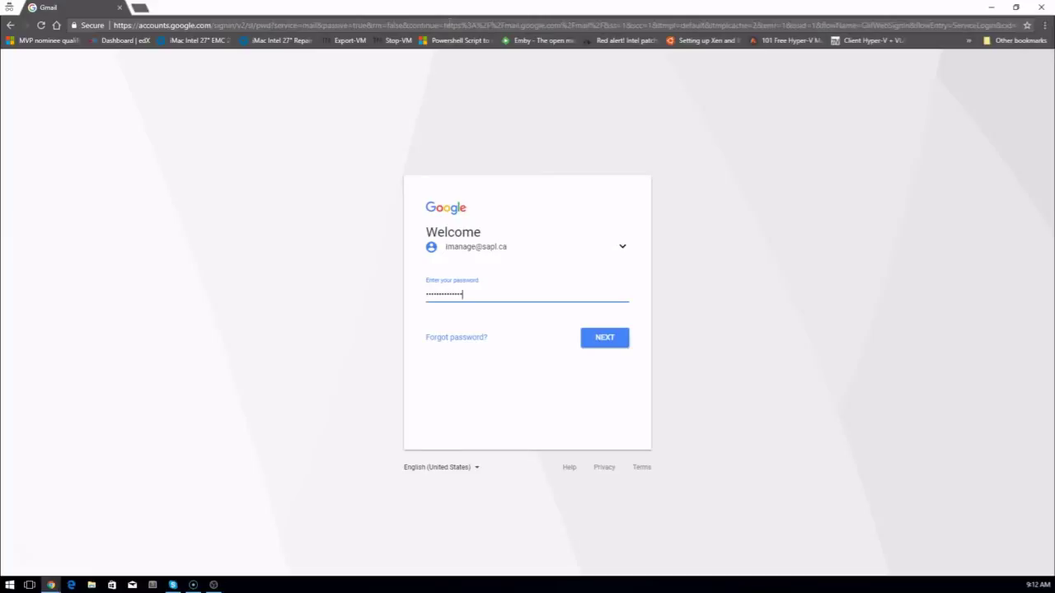
pyautogui.press('Return')
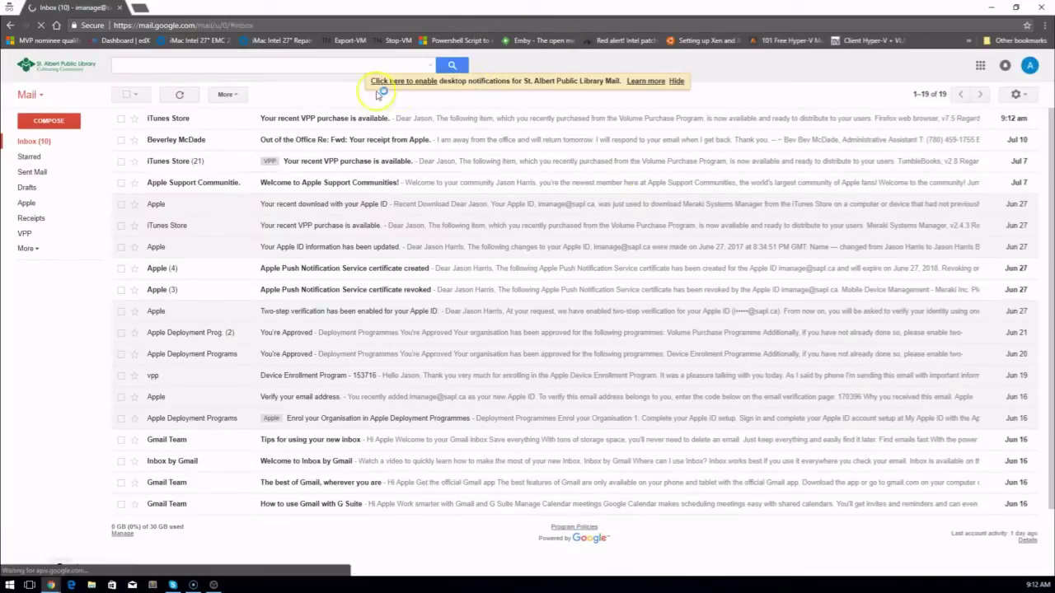
pyautogui.click(290, 123)
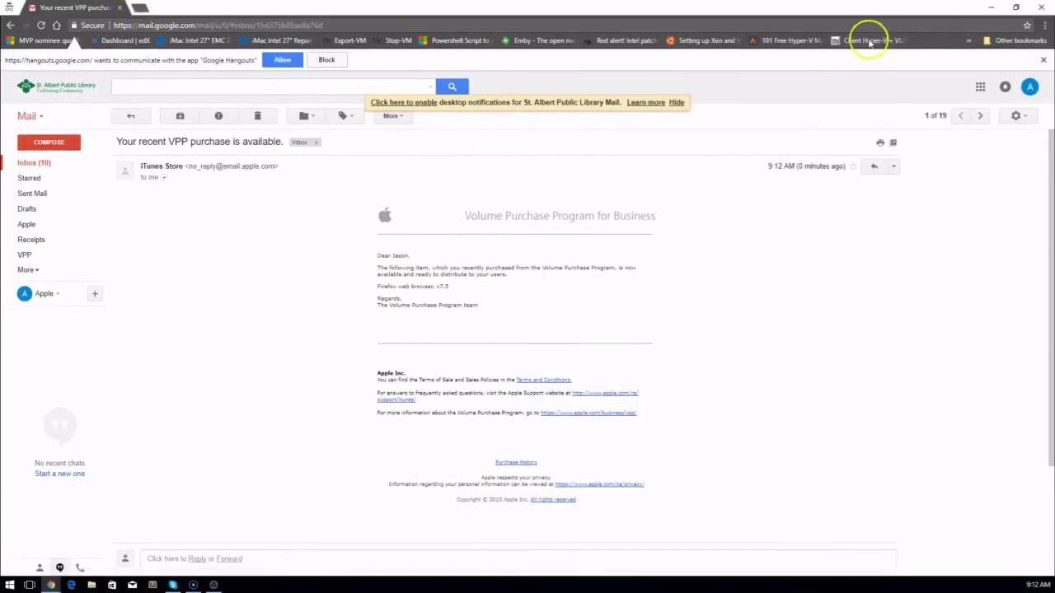
pyautogui.click(1042, 7)
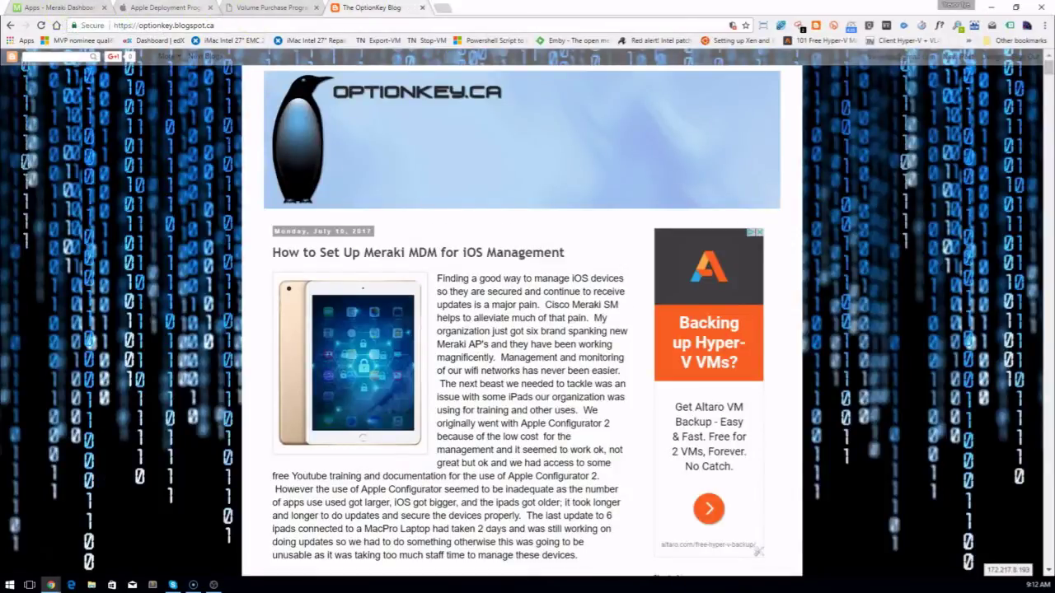
# Step: Return to the Meraki app list and start adding a new iOS app
pyautogui.click(247, 10)
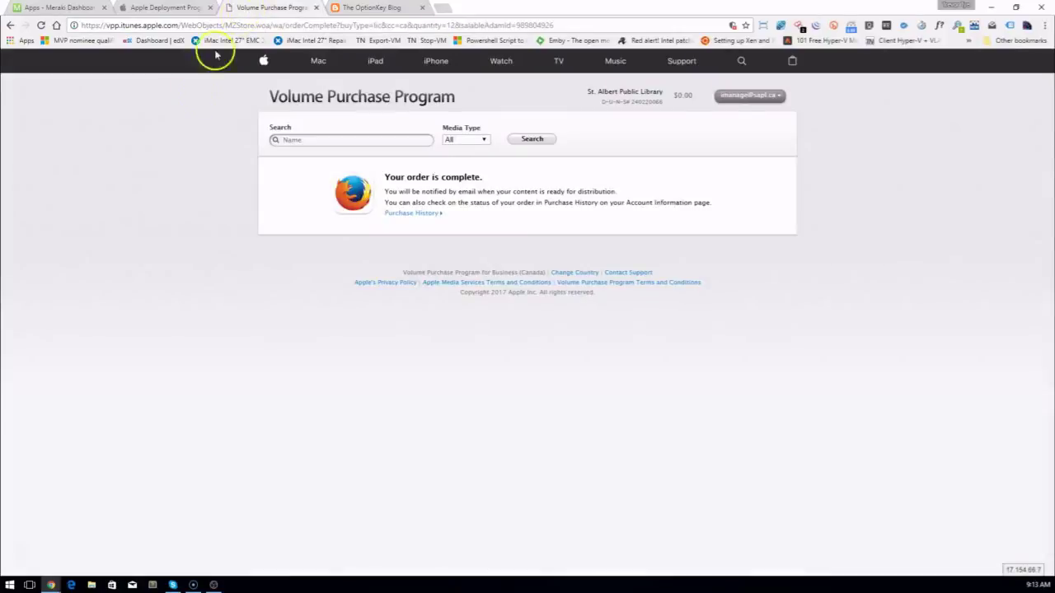
pyautogui.click(162, 8)
pyautogui.click(56, 8)
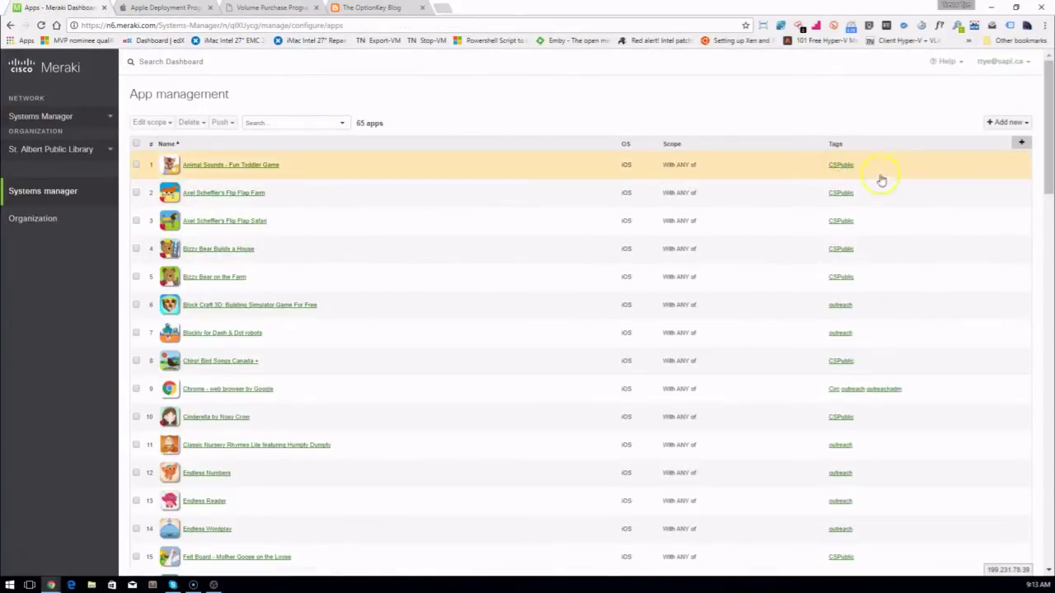
pyautogui.click(994, 126)
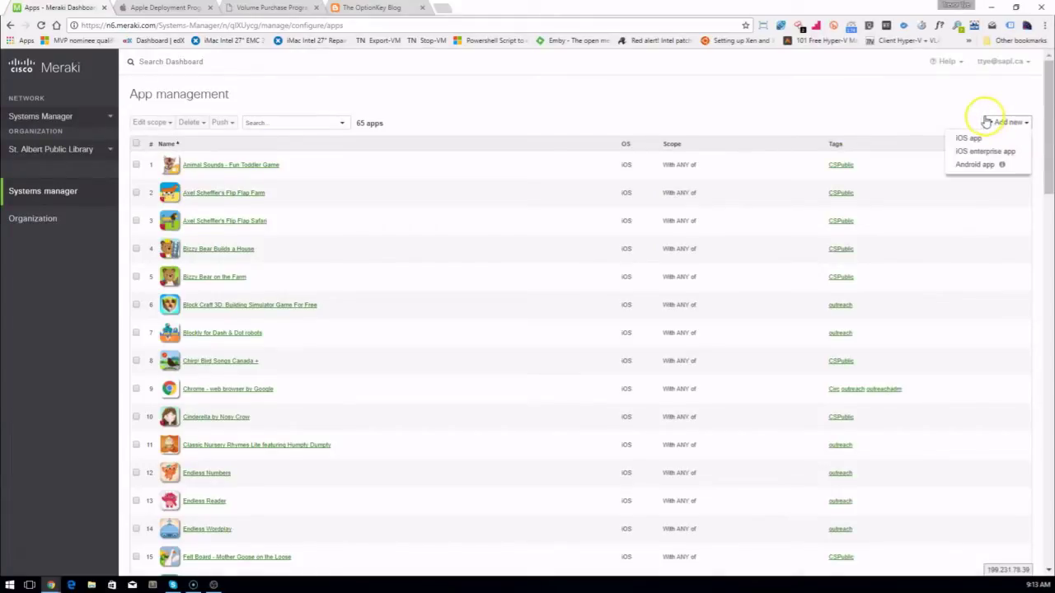
pyautogui.click(969, 138)
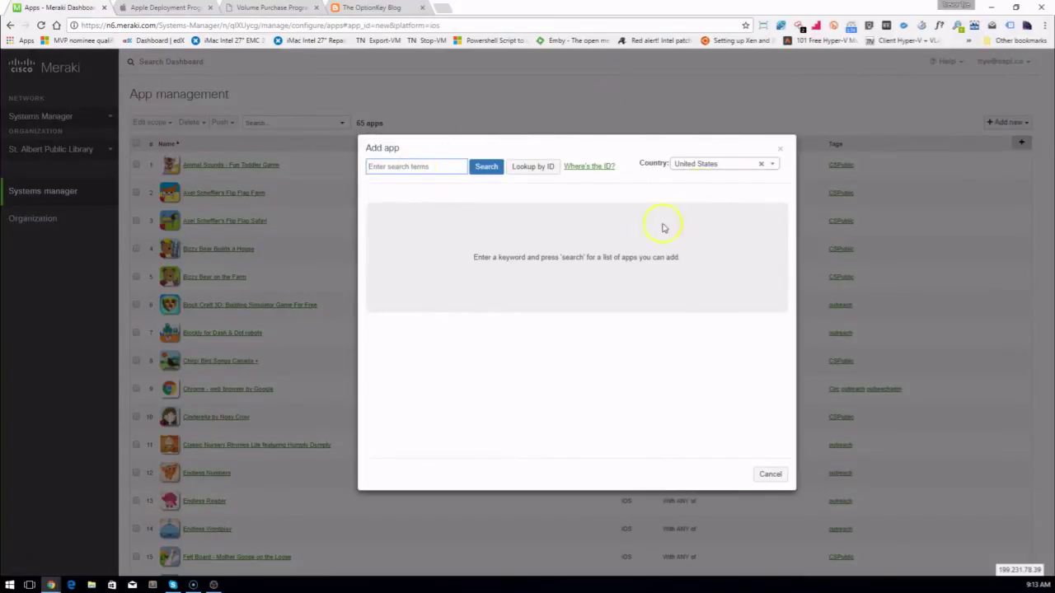
# Step: Set the store country to Canada and search for 'firefox'
pyautogui.click(726, 164)
pyautogui.write('canad')
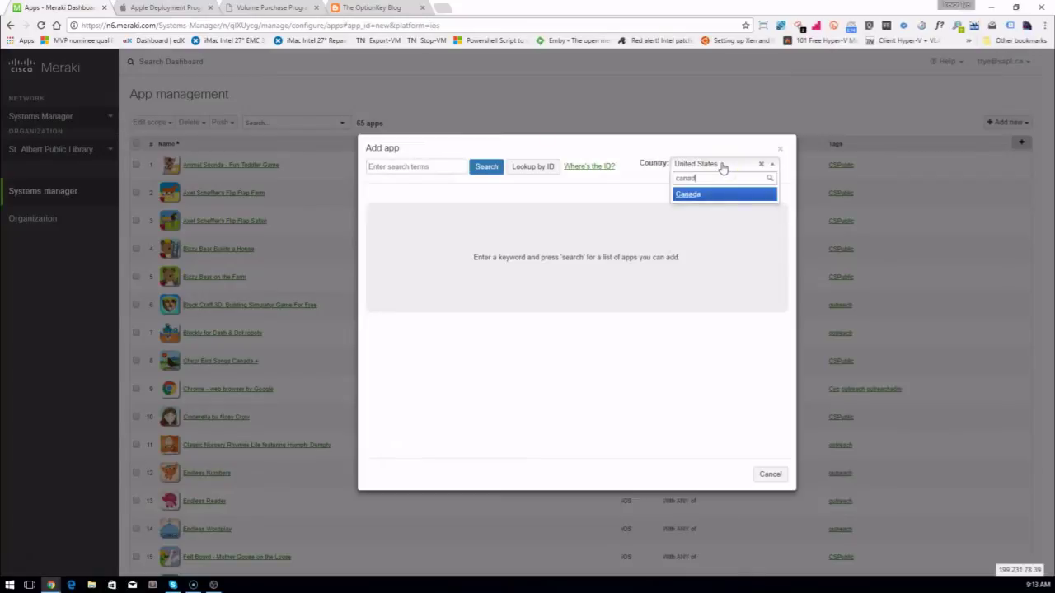
pyautogui.press('Return')
pyautogui.click(403, 168)
pyautogui.write('fie')
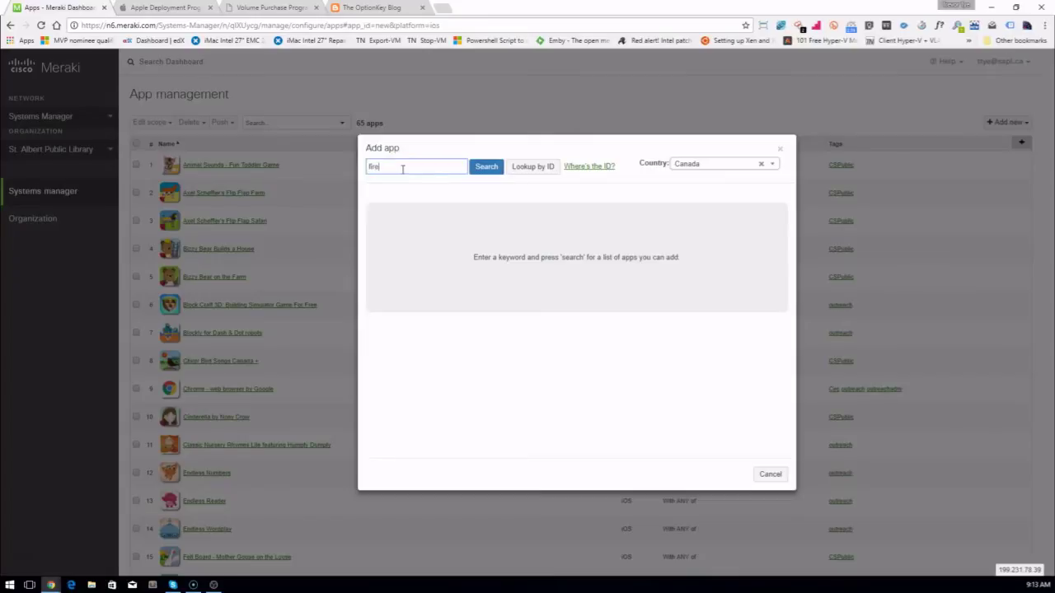
pyautogui.press('Return')
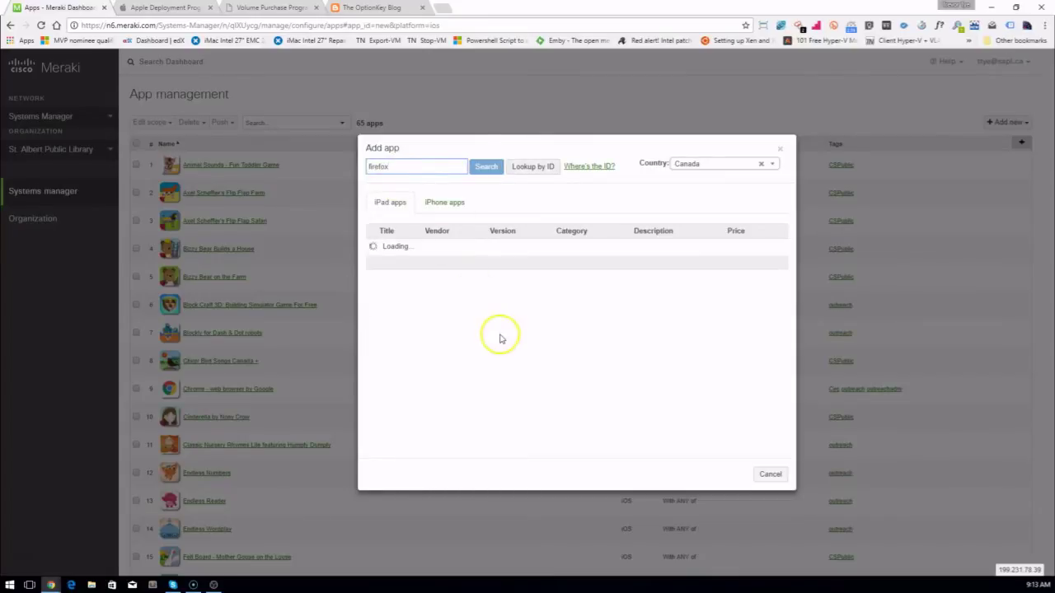
# Step: Add Firefox web browser and scope it to devices with ANY of the tags: CSPublic
pyautogui.click(759, 261)
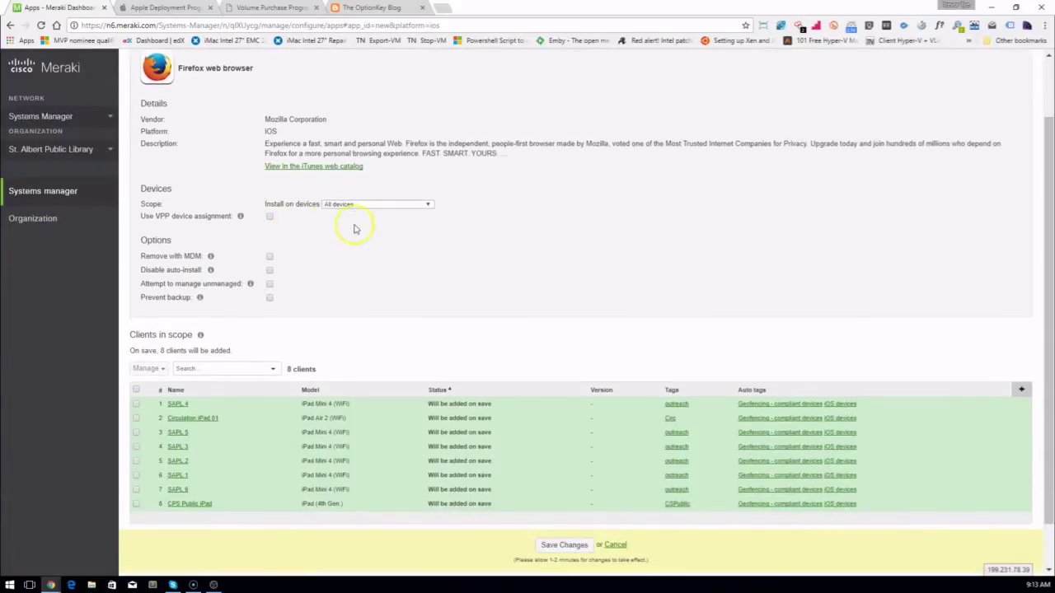
pyautogui.click(372, 204)
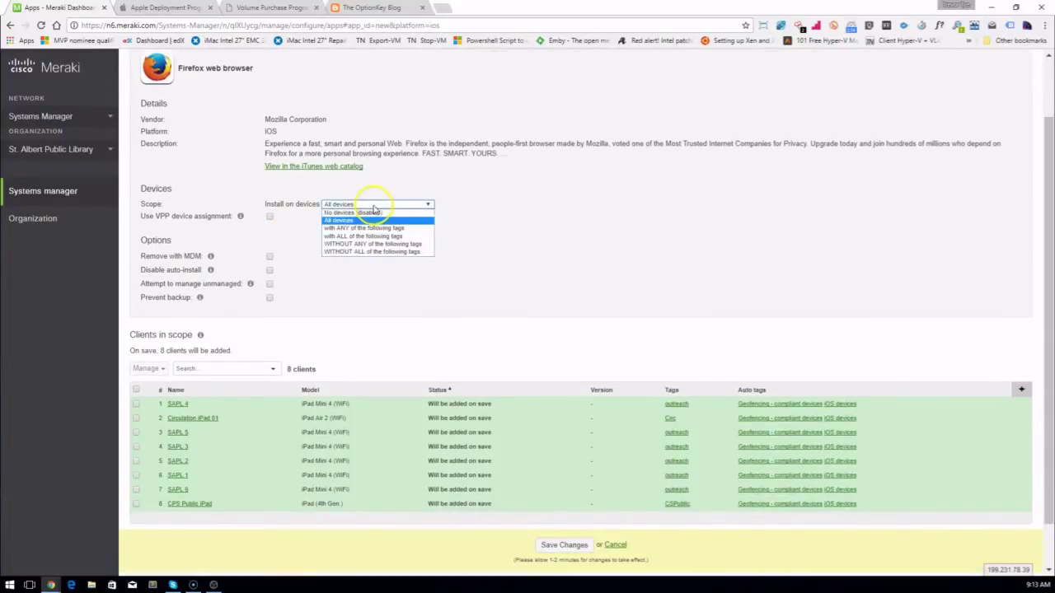
pyautogui.click(451, 185)
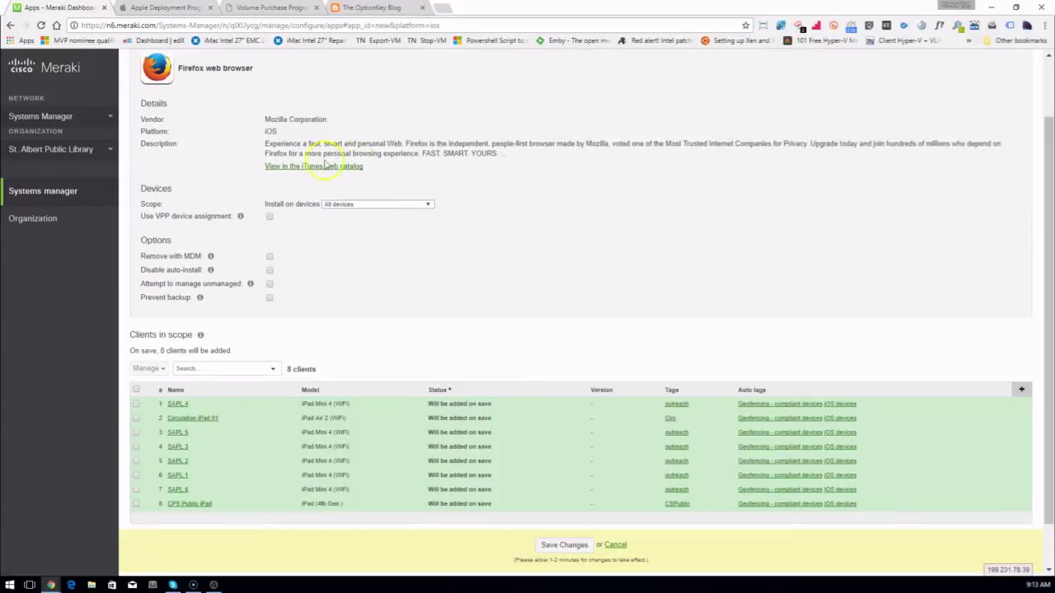
pyautogui.click(348, 205)
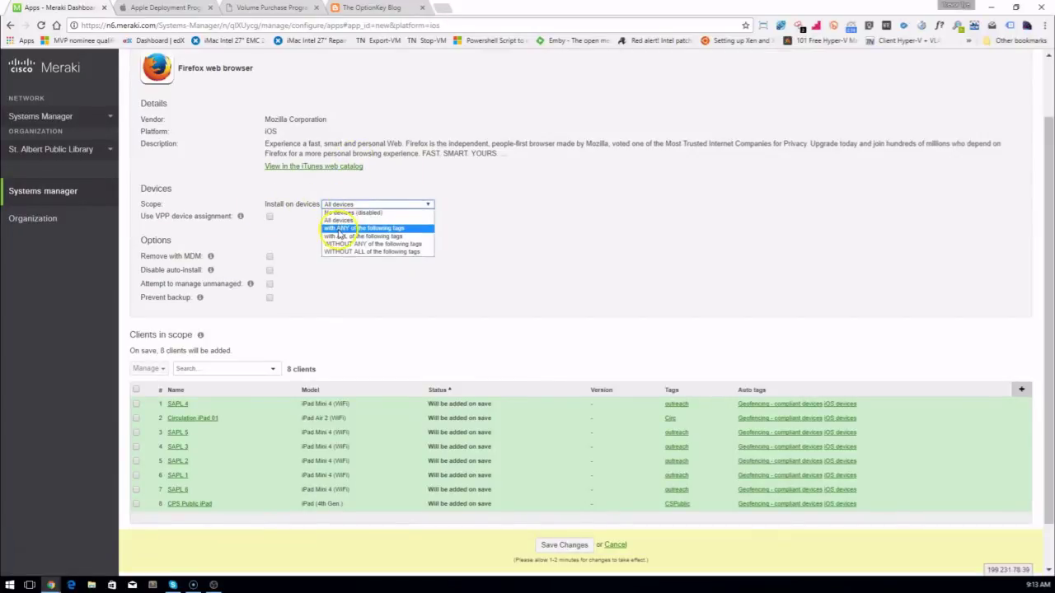
pyautogui.click(339, 229)
pyautogui.click(378, 292)
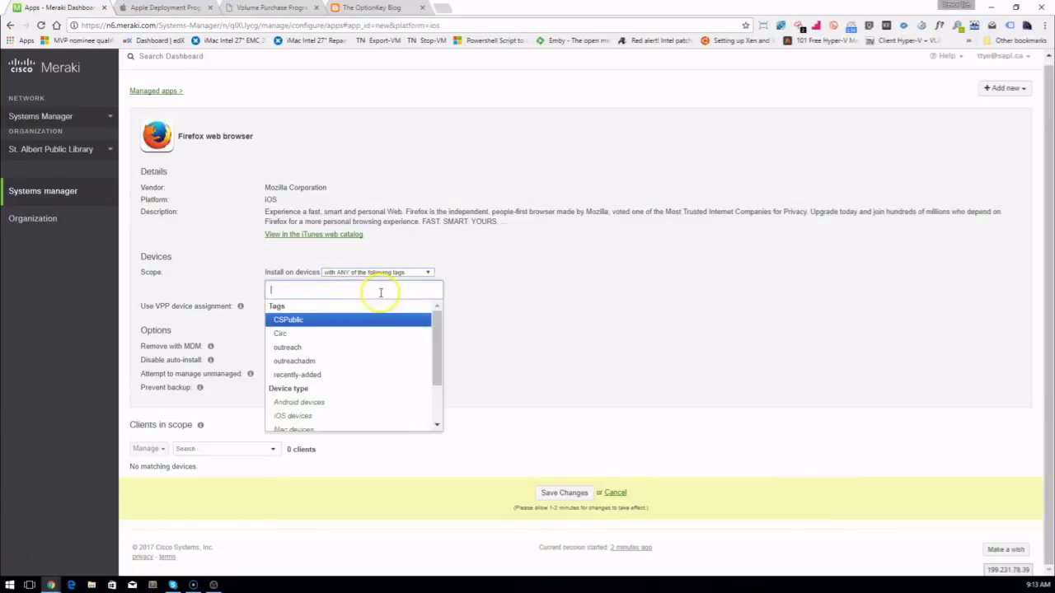
pyautogui.click(299, 327)
# Step: Enable VPP device assignment, Remove with MDM and Prevent backup for Firefox
pyautogui.click(269, 267)
pyautogui.click(271, 305)
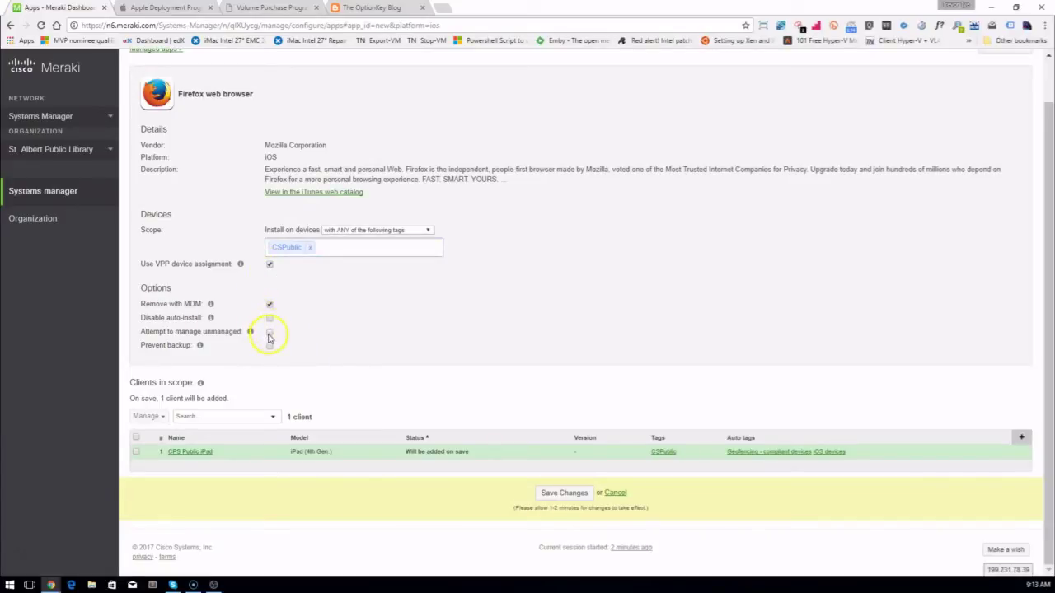
pyautogui.click(270, 347)
pyautogui.moveTo(201, 350)
pyautogui.moveTo(251, 333)
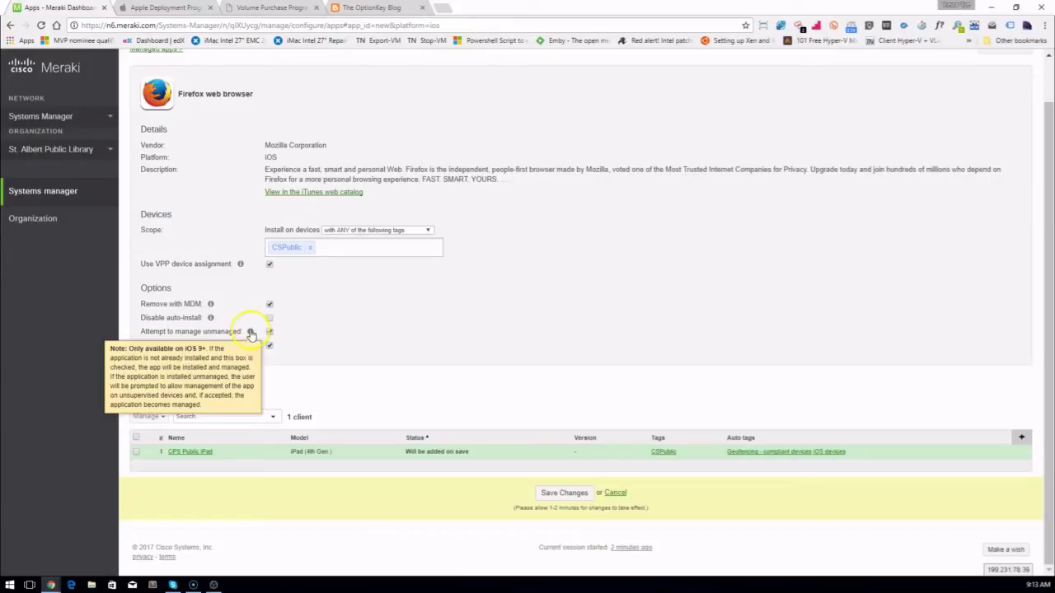
pyautogui.moveTo(211, 306)
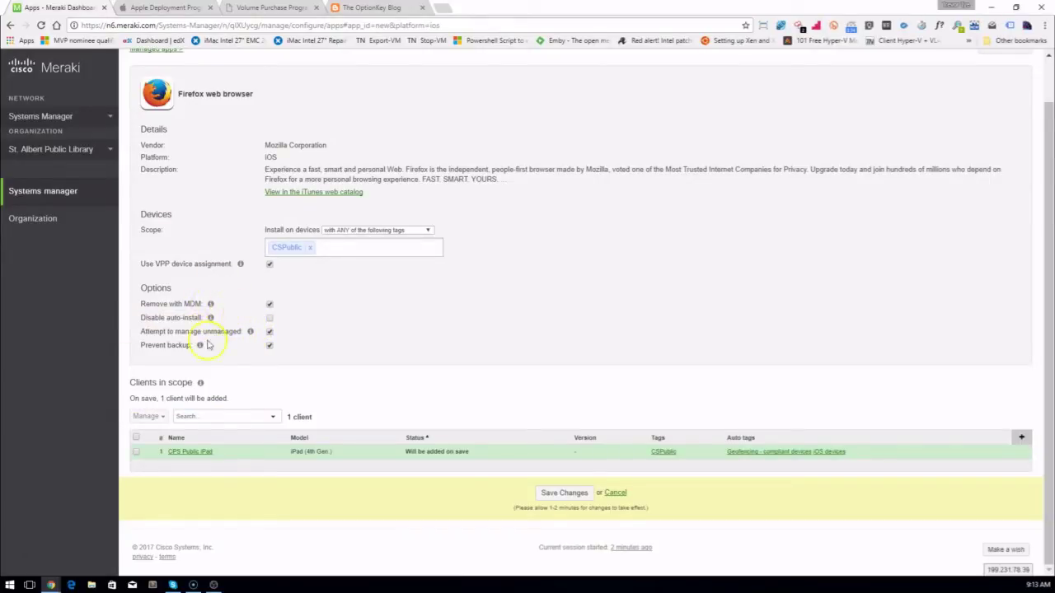
pyautogui.click(558, 494)
# Step: Keep the scope as devices with any listed tag and save the Firefox settings
pyautogui.click(384, 233)
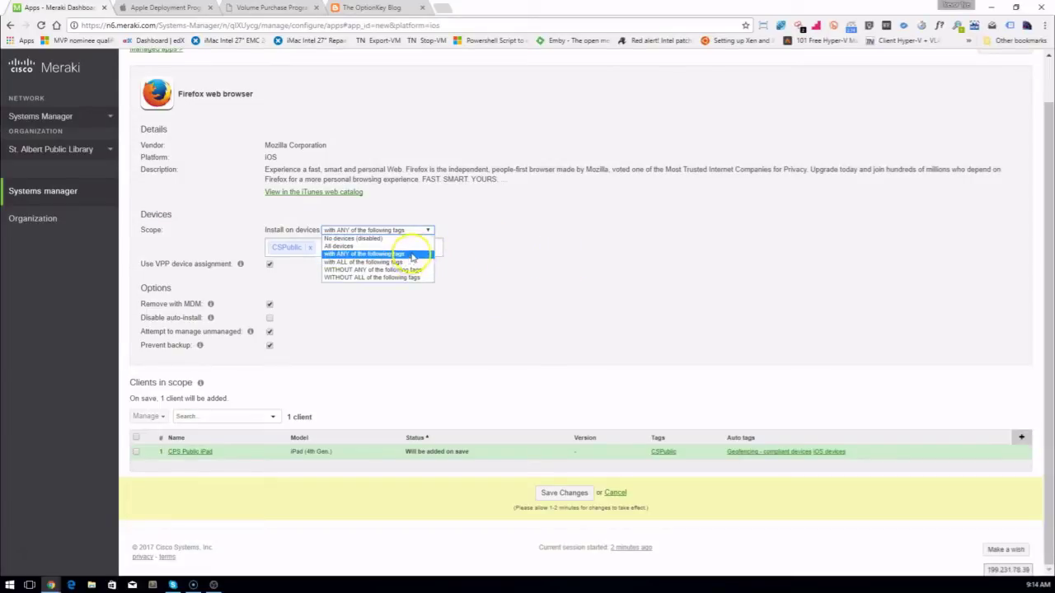
pyautogui.click(412, 258)
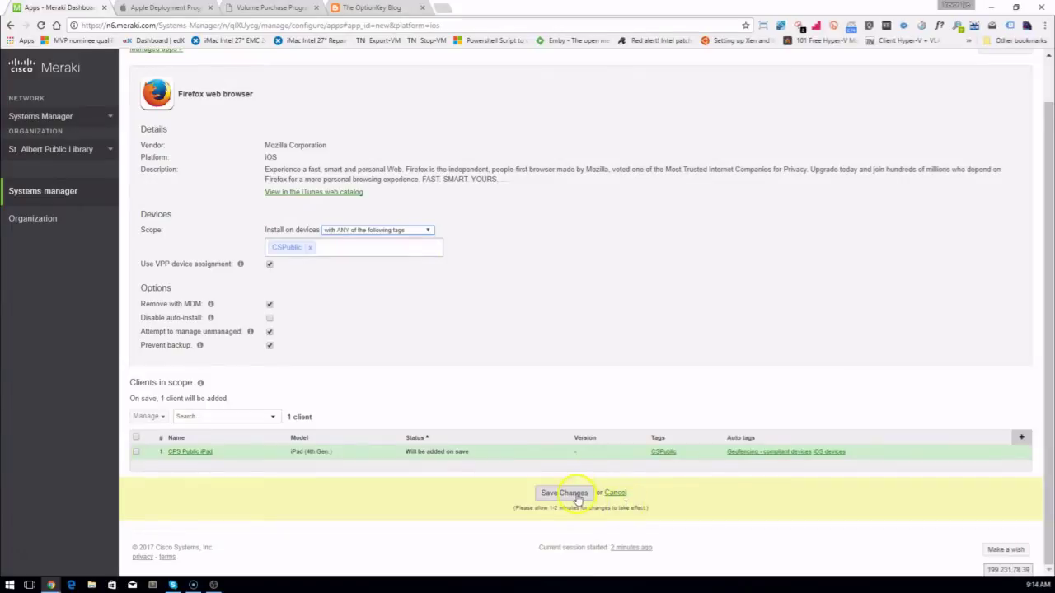
pyautogui.click(568, 493)
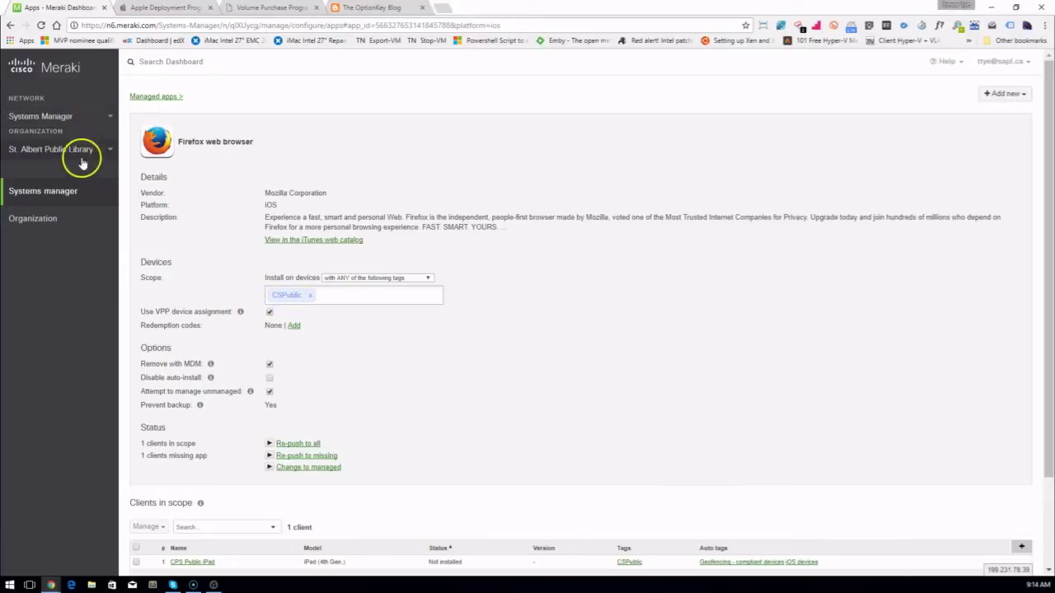
# Step: Keep St. Albert Public Library as organization and open the CSPublic profile in MDM Settings
pyautogui.click(110, 149)
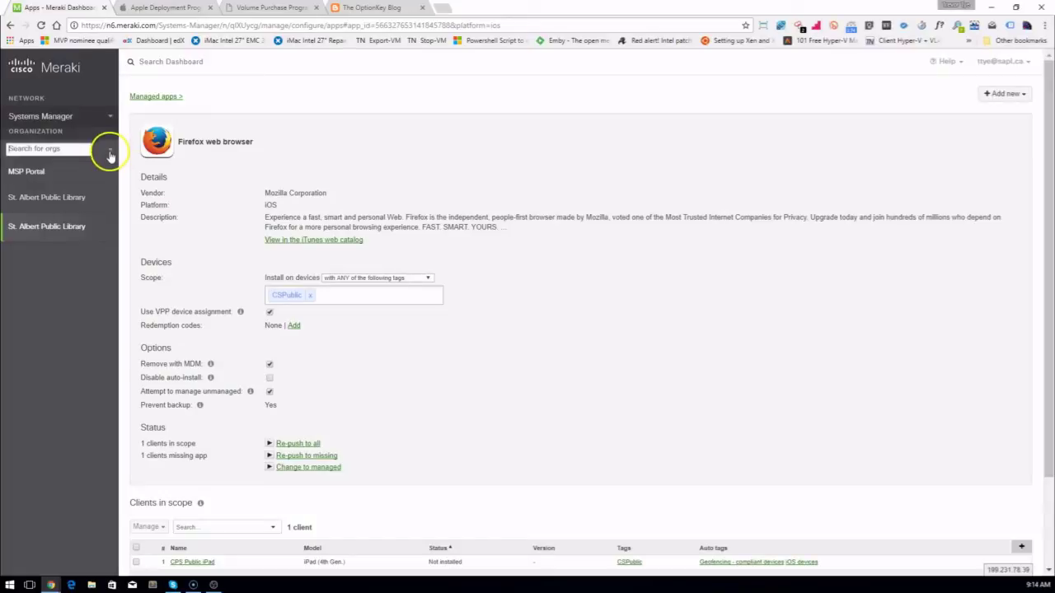
pyautogui.click(104, 150)
pyautogui.moveTo(86, 202)
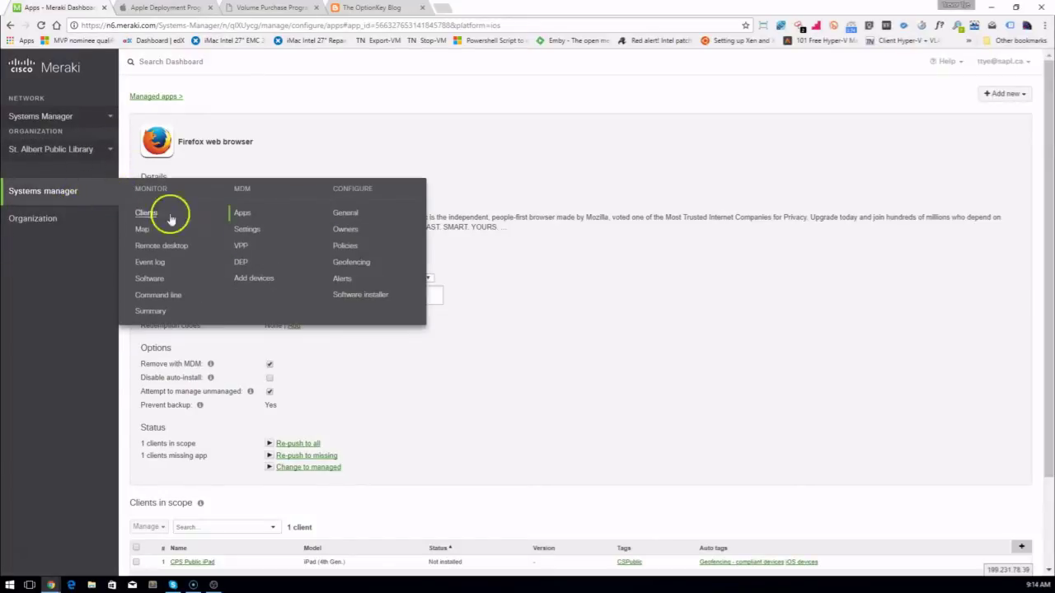
pyautogui.click(251, 230)
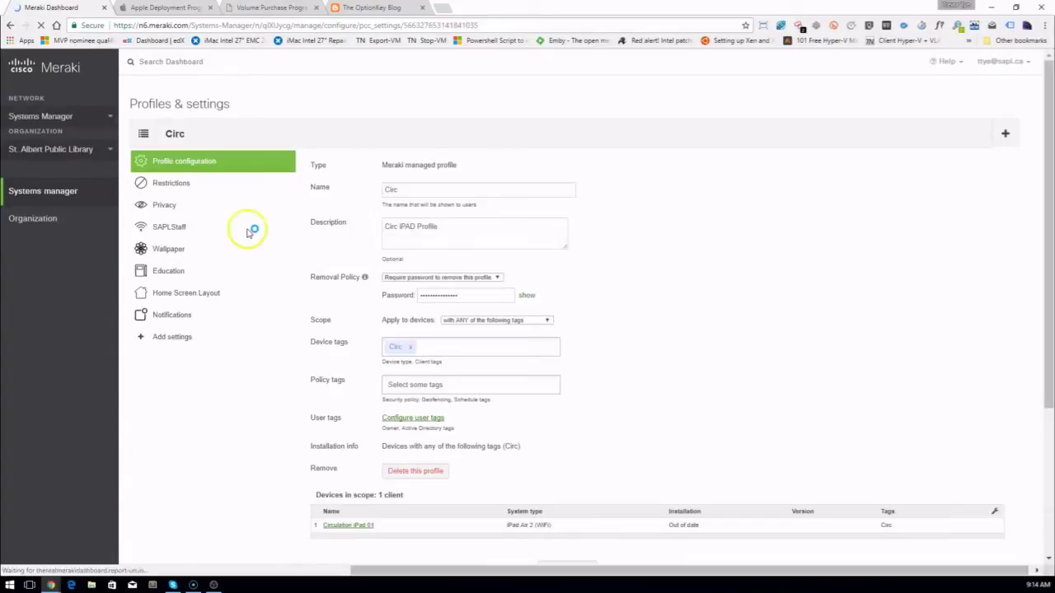
pyautogui.click(259, 143)
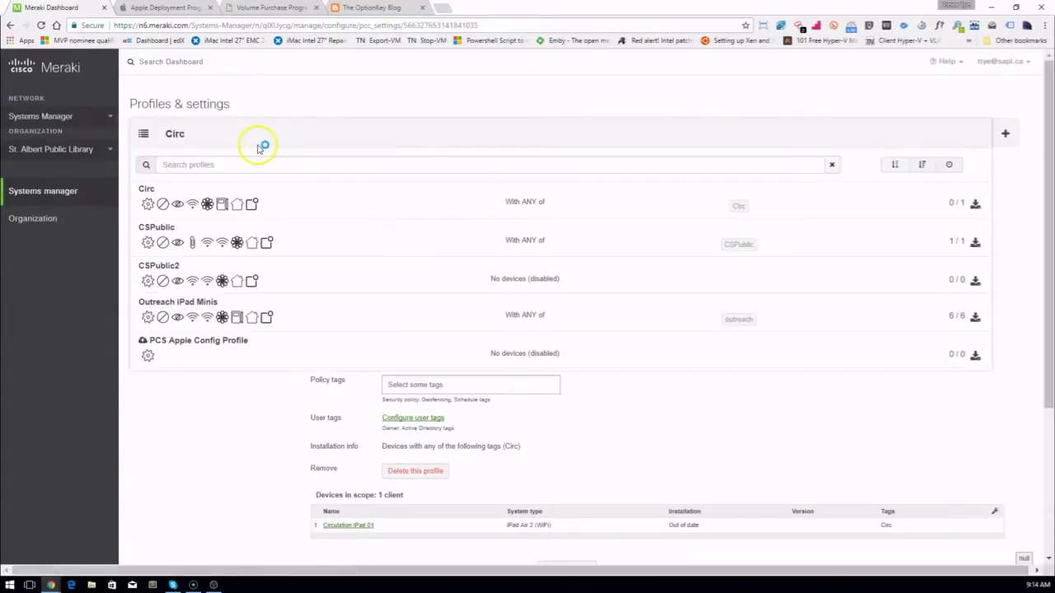
pyautogui.click(343, 251)
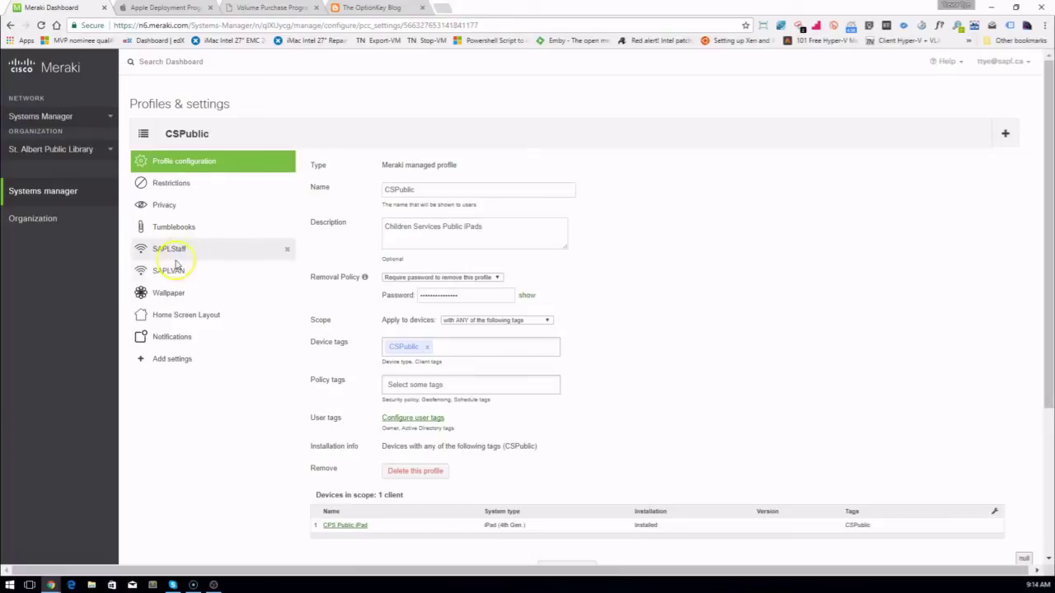
# Step: Add Firefox web browser to page 2 of the CSPublic Home Screen Layout
pyautogui.click(180, 318)
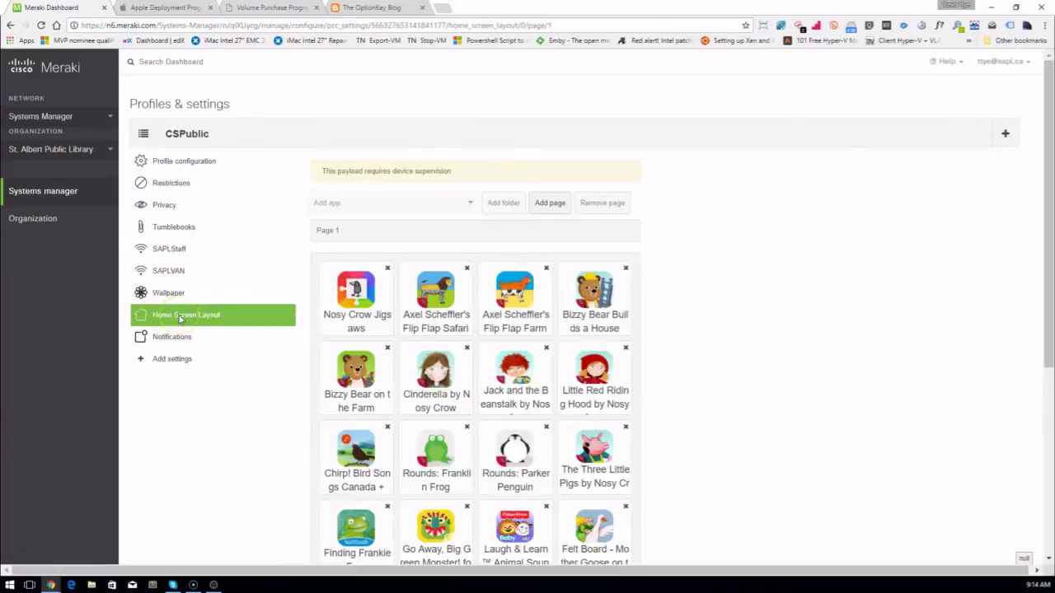
pyautogui.moveTo(1046, 267); pyautogui.dragTo(1028, 419)
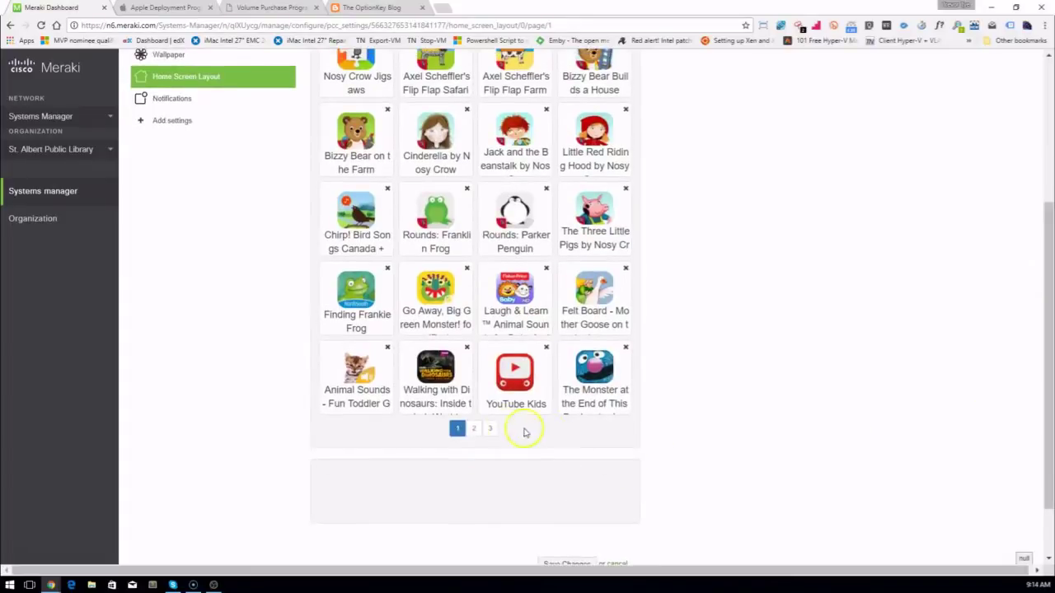
pyautogui.click(470, 433)
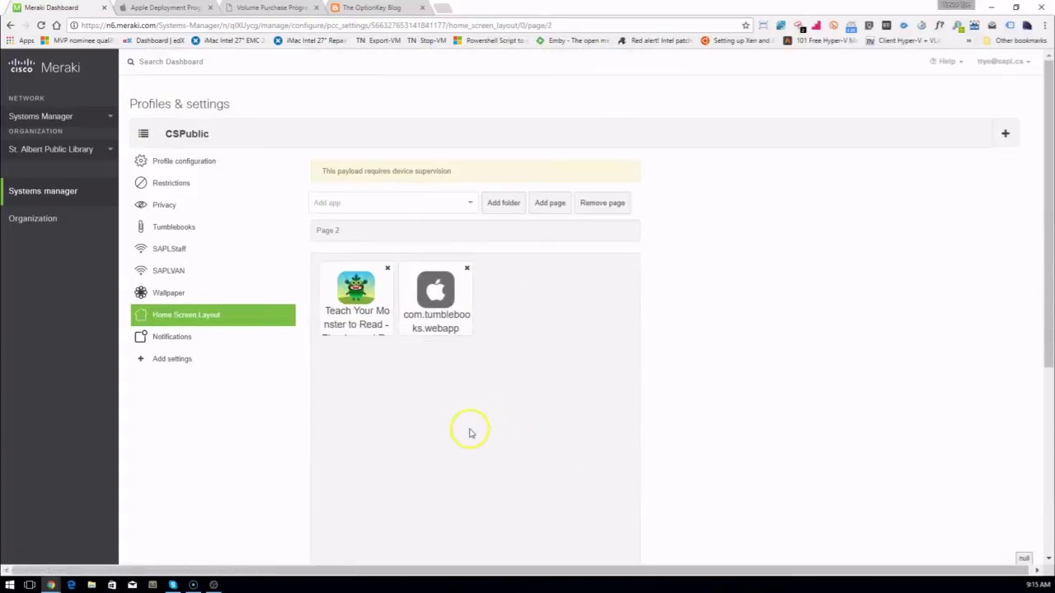
pyautogui.click(370, 207)
pyautogui.write('fire')
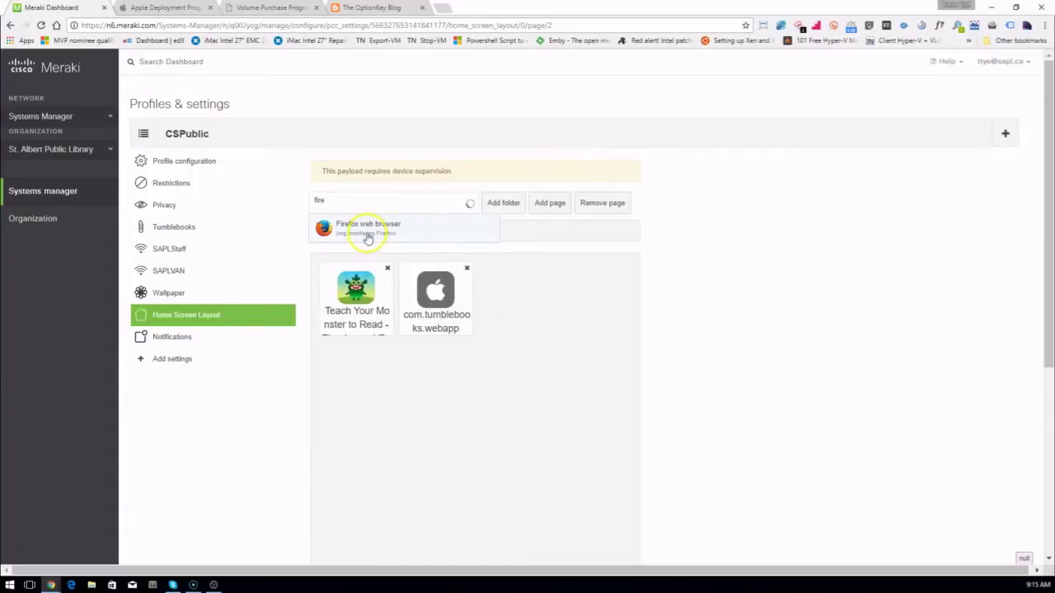
pyautogui.click(368, 236)
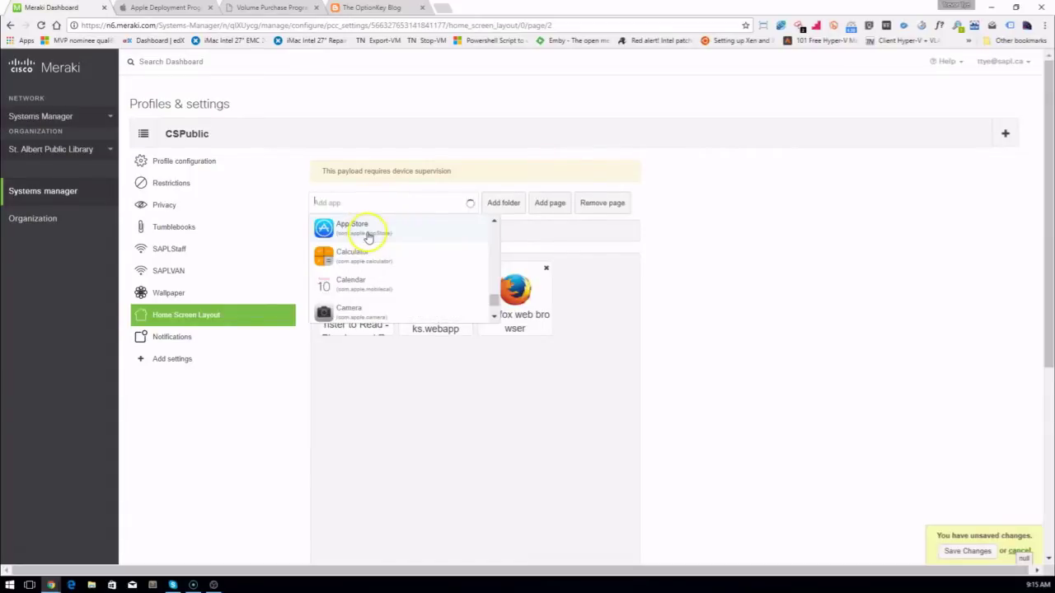
pyautogui.click(671, 365)
# Step: Move the Firefox tile into the bottom dock and save the layout
pyautogui.moveTo(1051, 215); pyautogui.dragTo(1038, 346)
pyautogui.moveTo(544, 90); pyautogui.dragTo(346, 519)
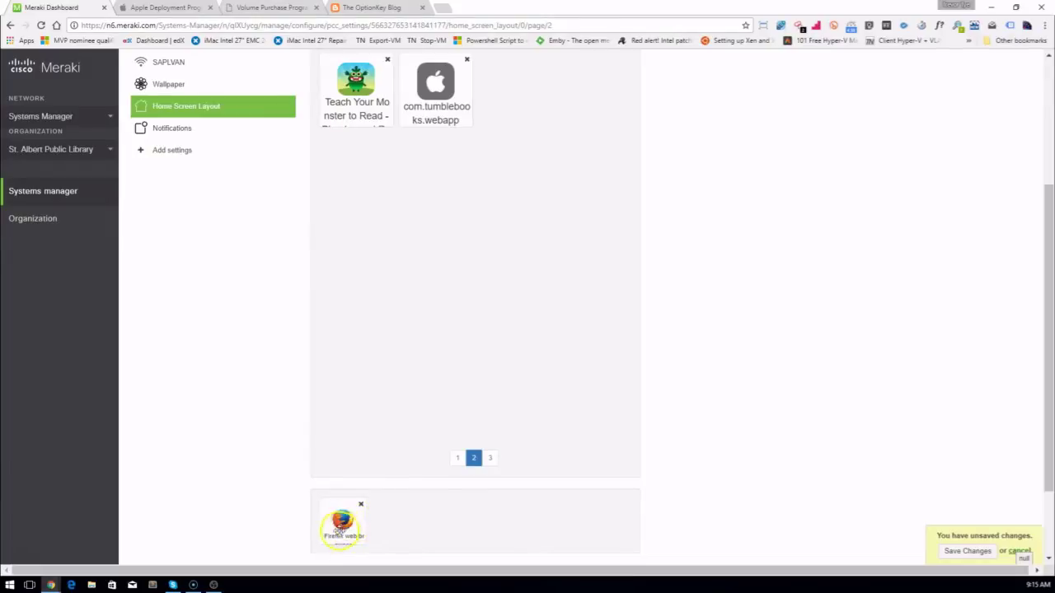
pyautogui.click(968, 551)
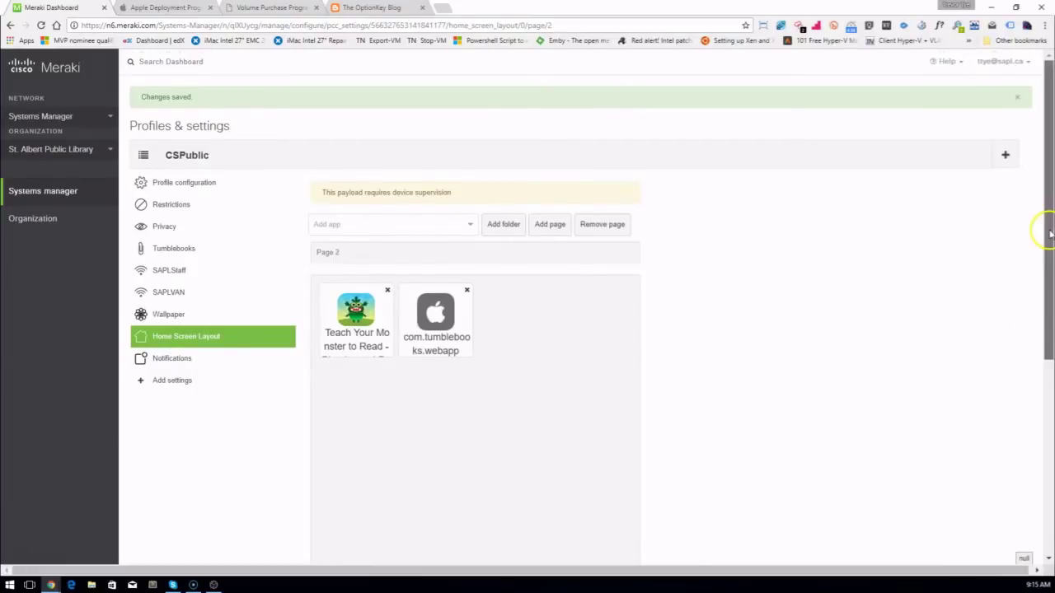
pyautogui.scroll(-5, 1013, 381)
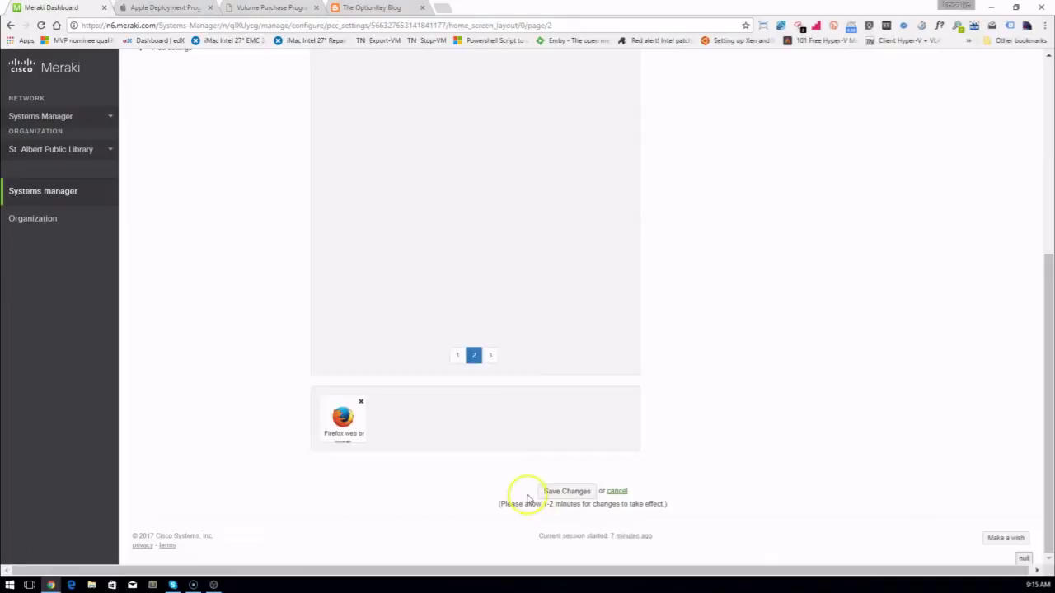
pyautogui.click(575, 492)
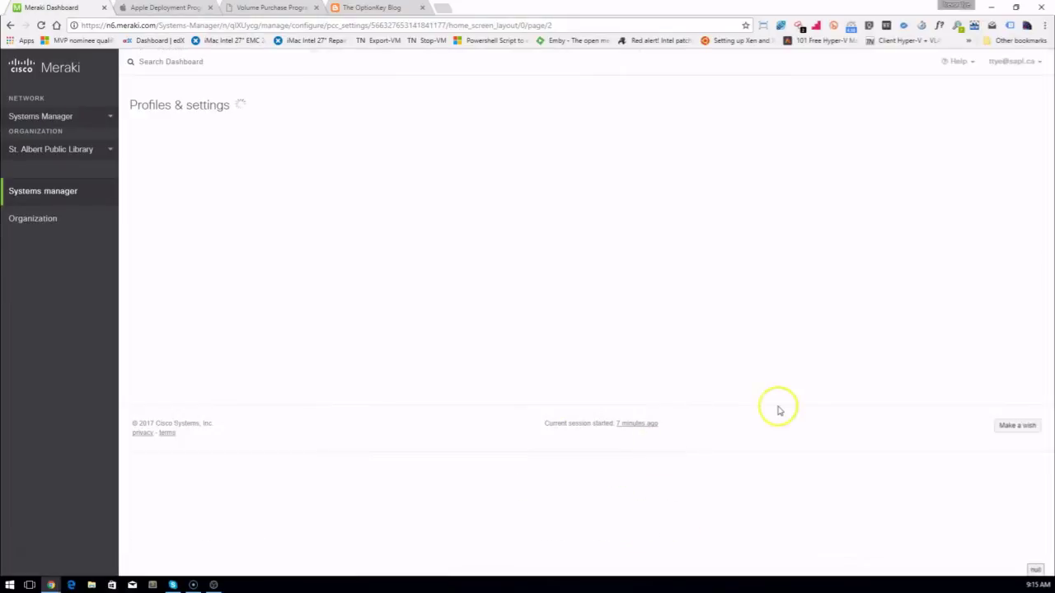
pyautogui.moveTo(84, 186)
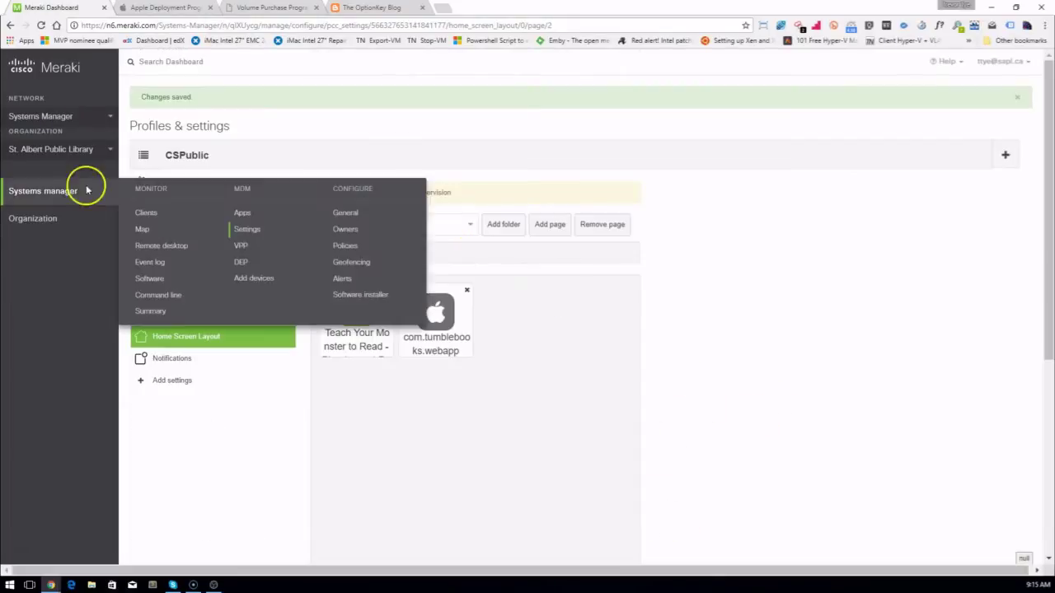
# Step: Show the missing apps for the CPS Public iPad in Clients
pyautogui.click(163, 214)
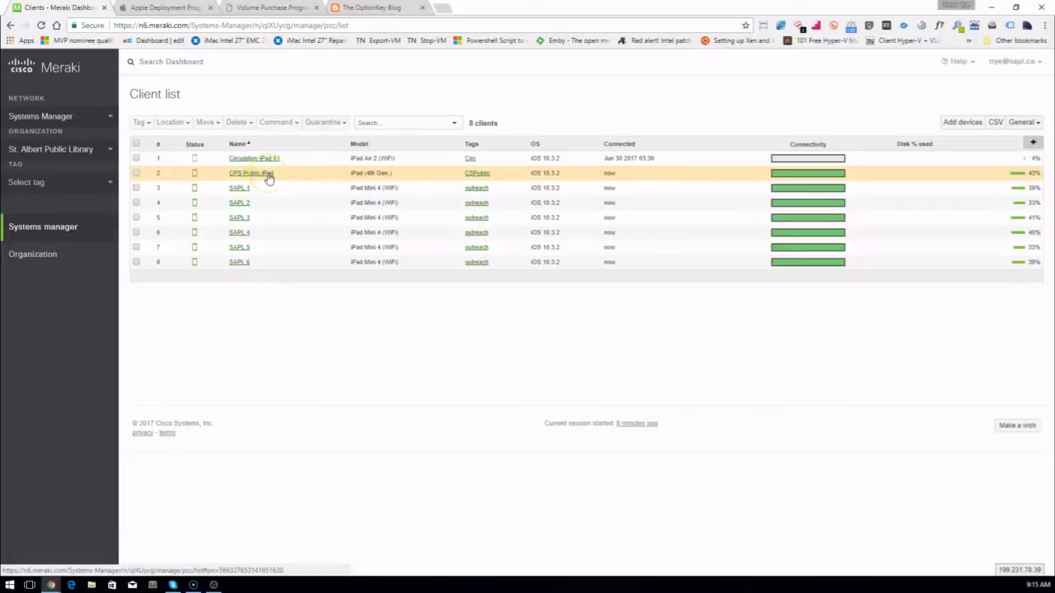
pyautogui.click(268, 177)
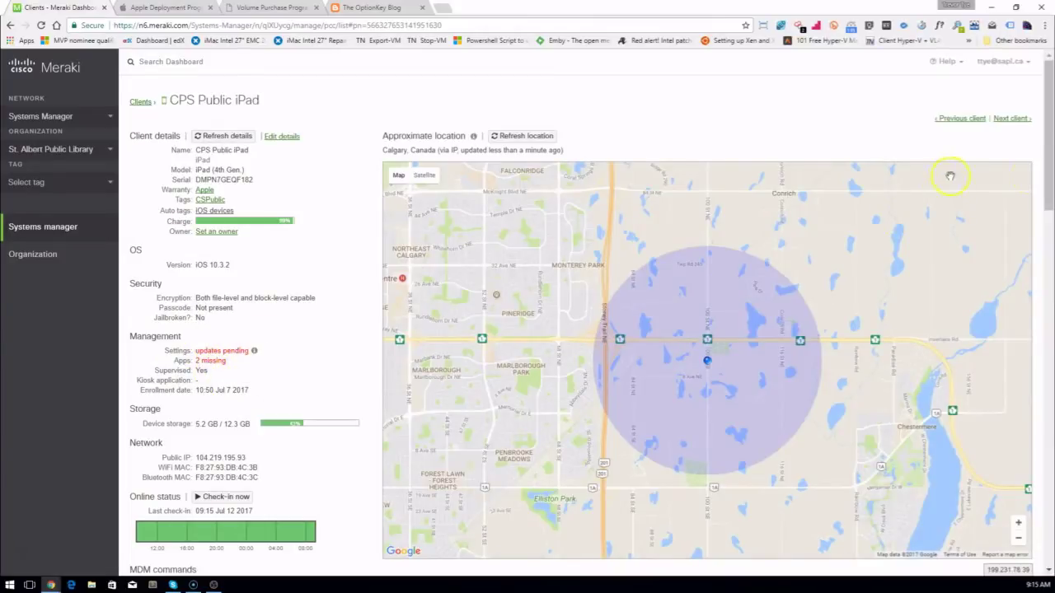
pyautogui.moveTo(1046, 148); pyautogui.dragTo(1007, 383)
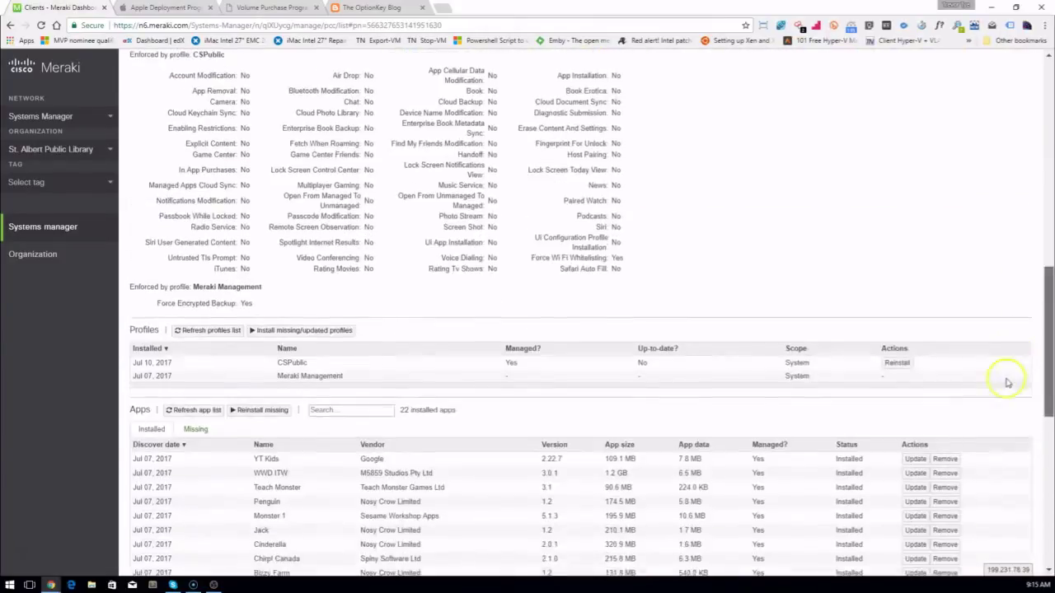
pyautogui.scroll(-3, 1007, 382)
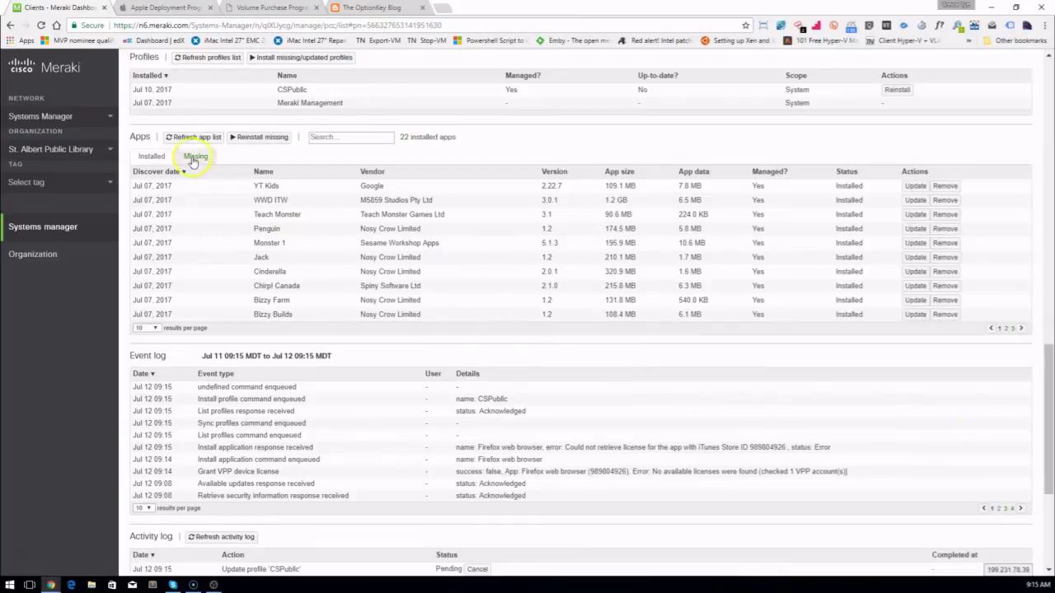
pyautogui.click(195, 156)
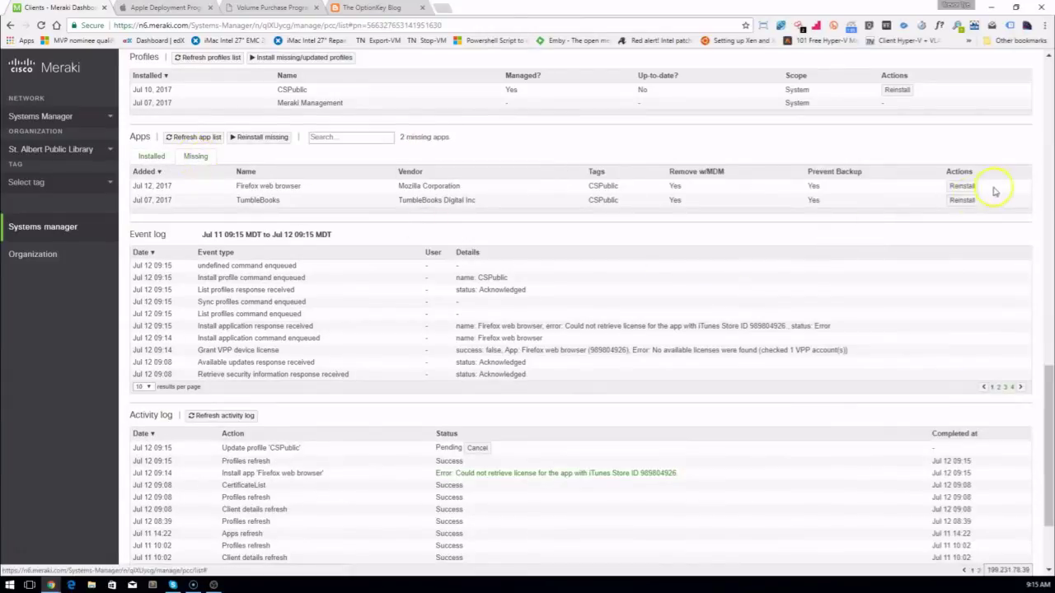
# Step: Reinstall Firefox web browser and the CSPublic profile on the iPad, confirming each
pyautogui.click(960, 187)
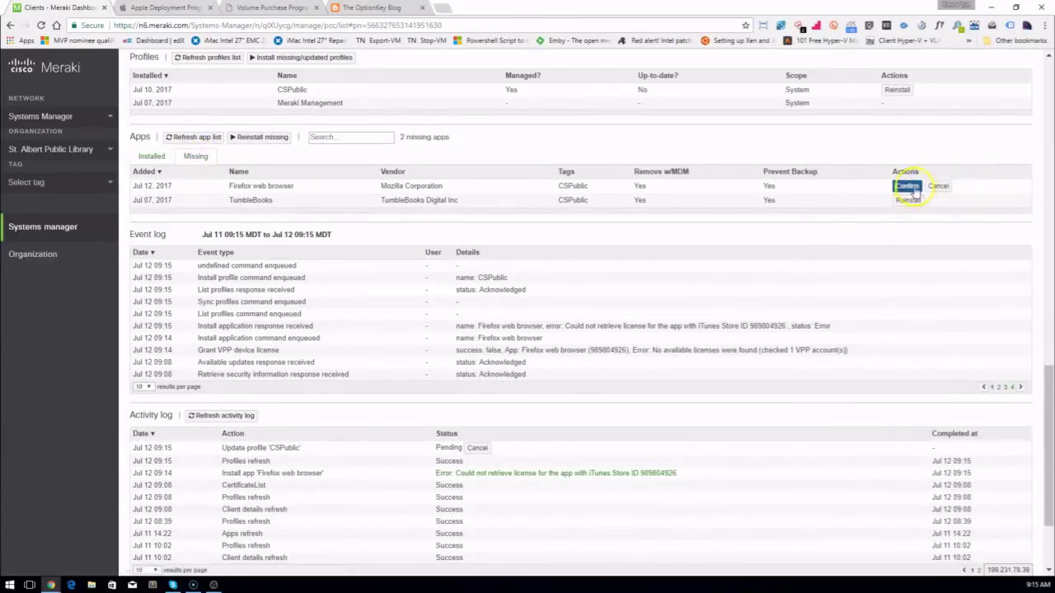
pyautogui.click(910, 188)
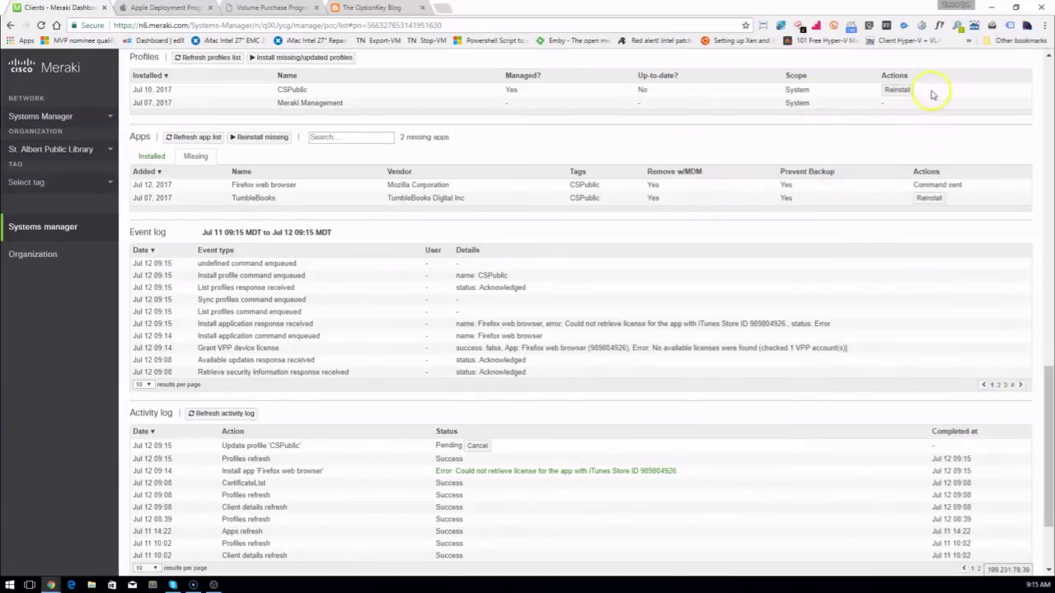
pyautogui.click(898, 91)
pyautogui.click(898, 90)
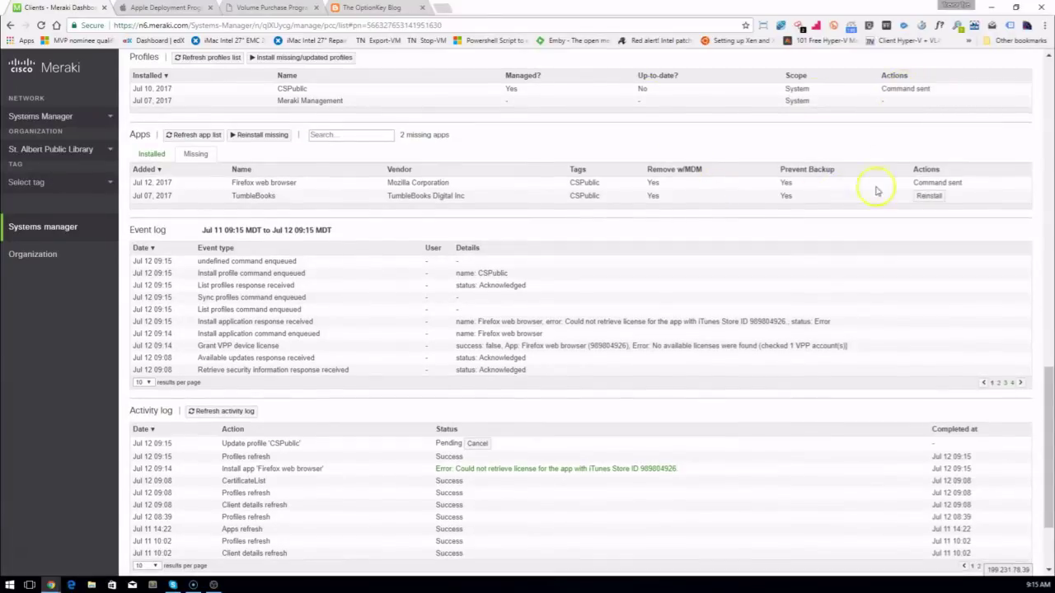
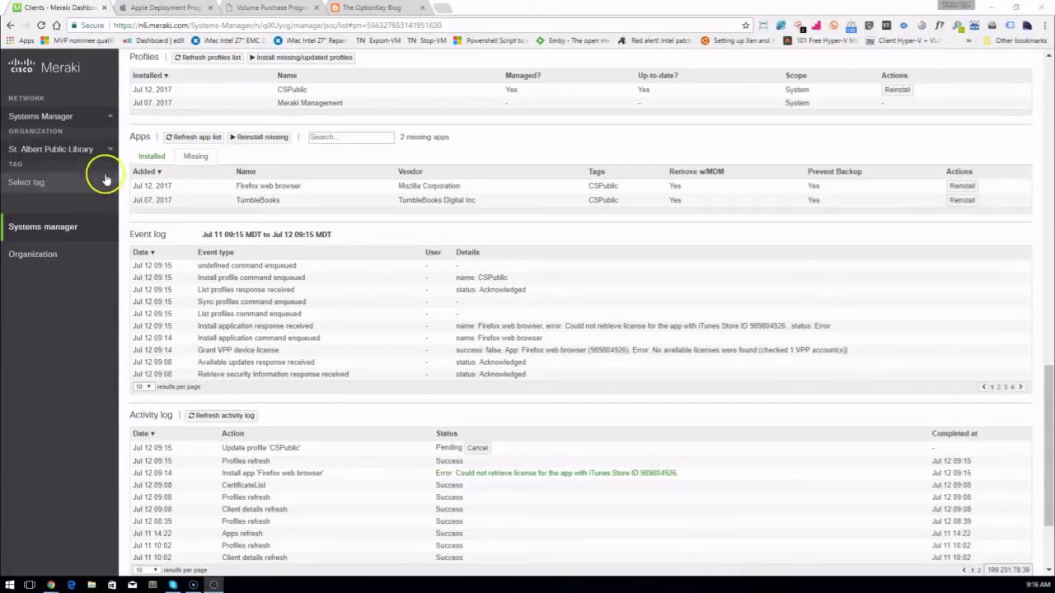
# Step: Send and confirm a reinstall of the missing Firefox web browser and TumbleBooks apps
pyautogui.moveTo(90, 228)
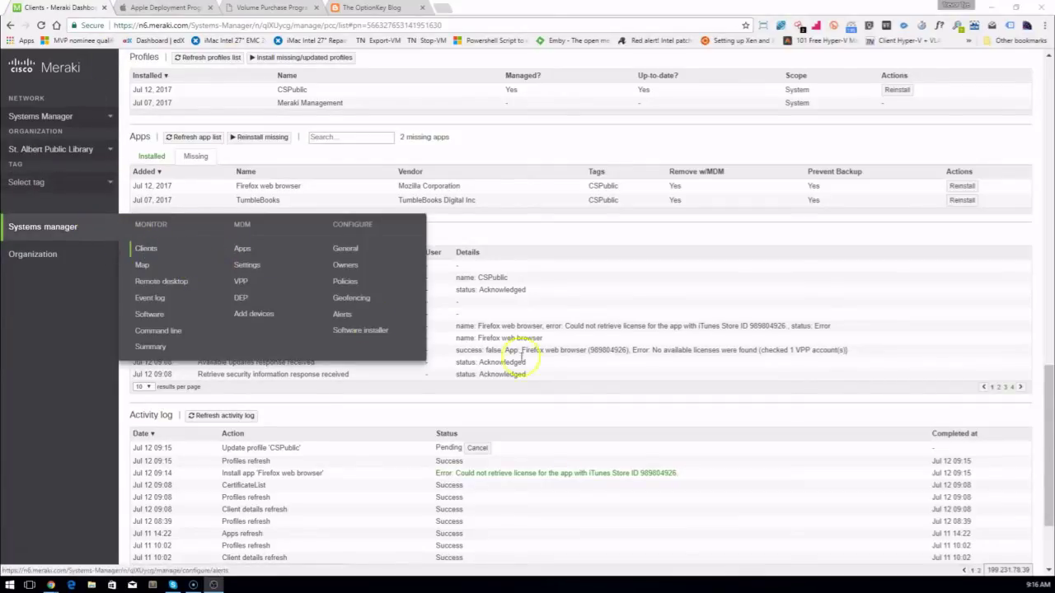
pyautogui.click(641, 232)
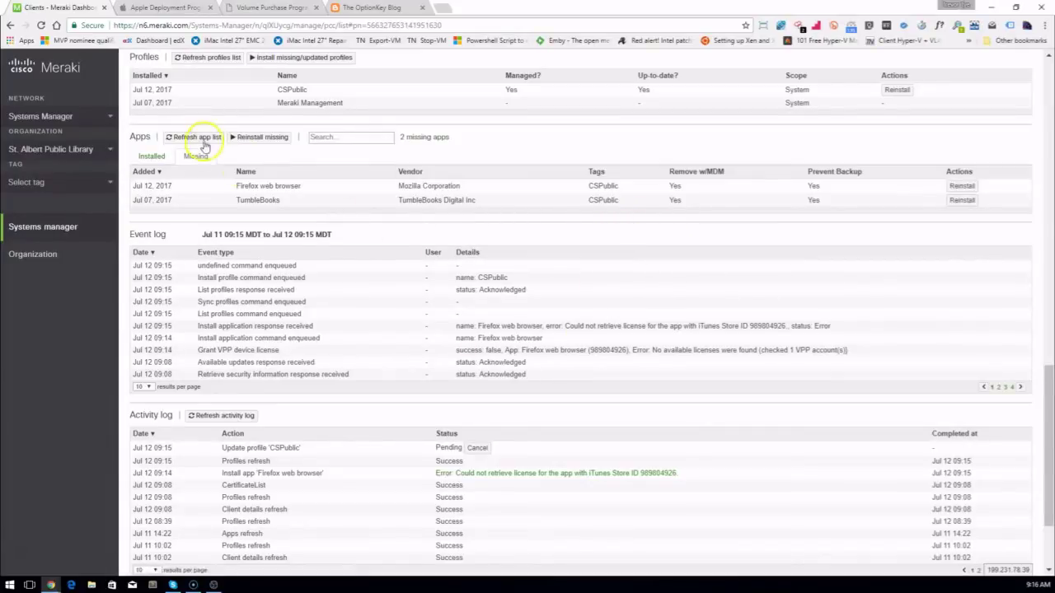
pyautogui.click(262, 136)
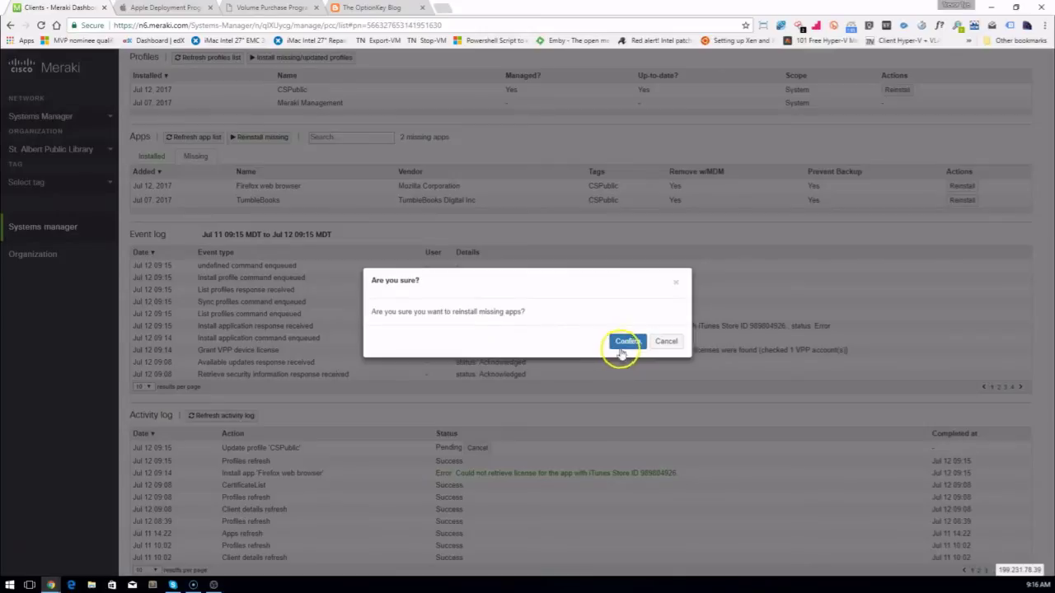
pyautogui.click(624, 342)
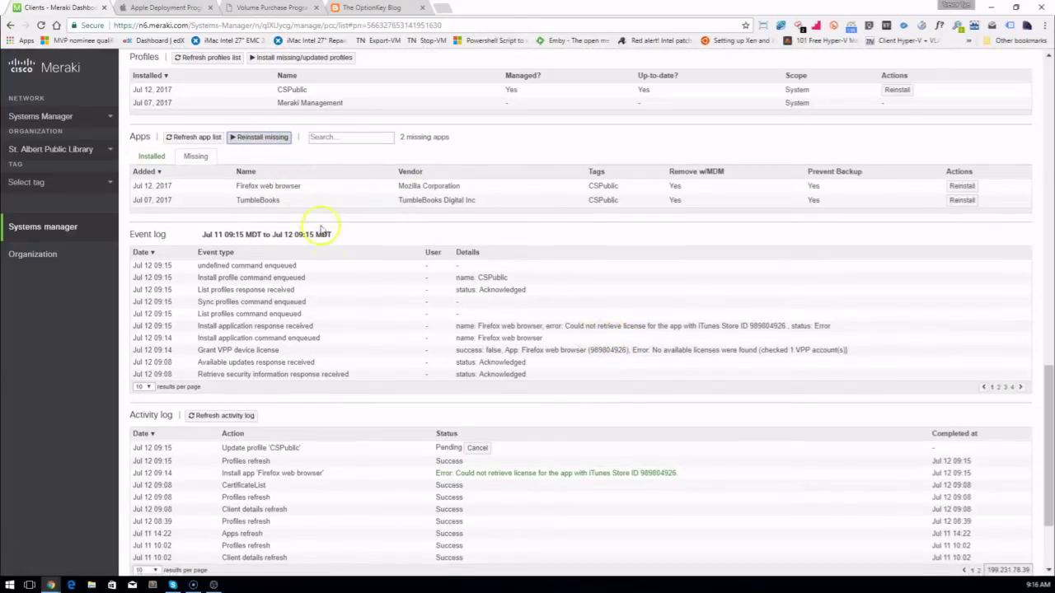
pyautogui.scroll(10, 547, 428)
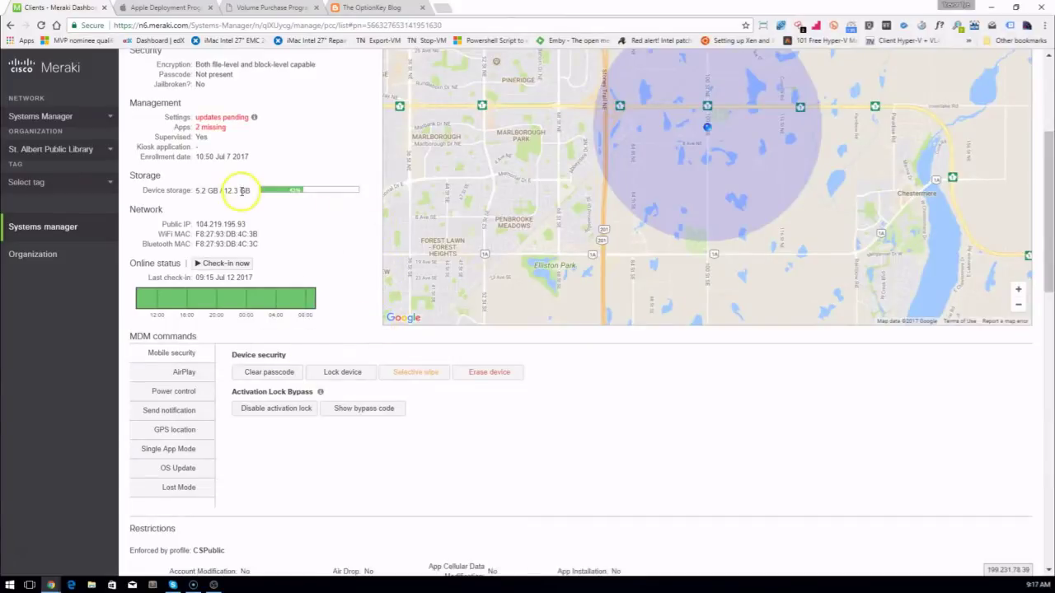
# Step: Refresh the iPad's client details and reload the page
pyautogui.scroll(3, 236, 188)
pyautogui.click(230, 137)
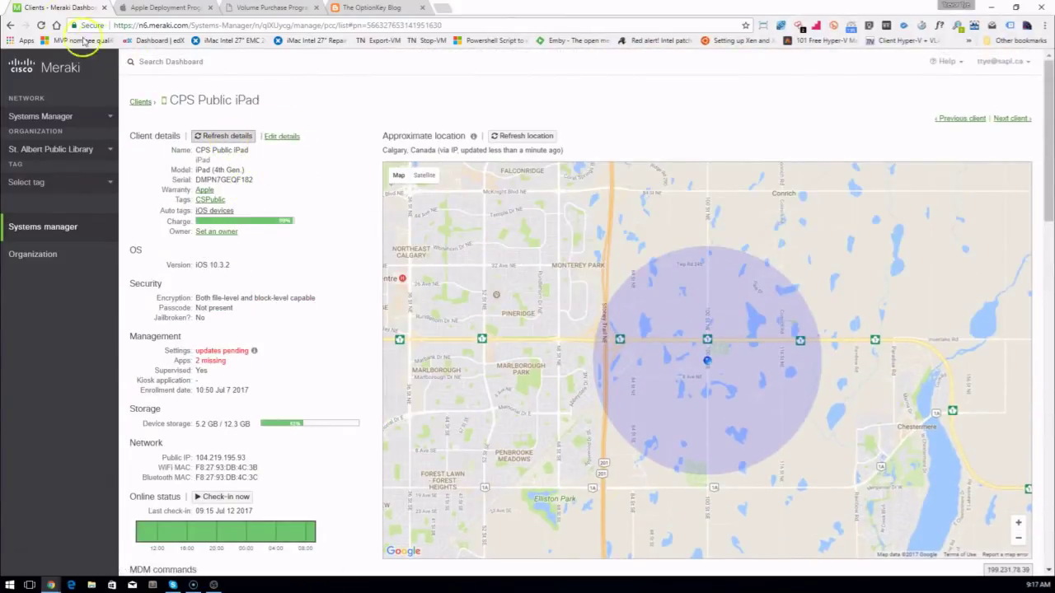
pyautogui.click(41, 26)
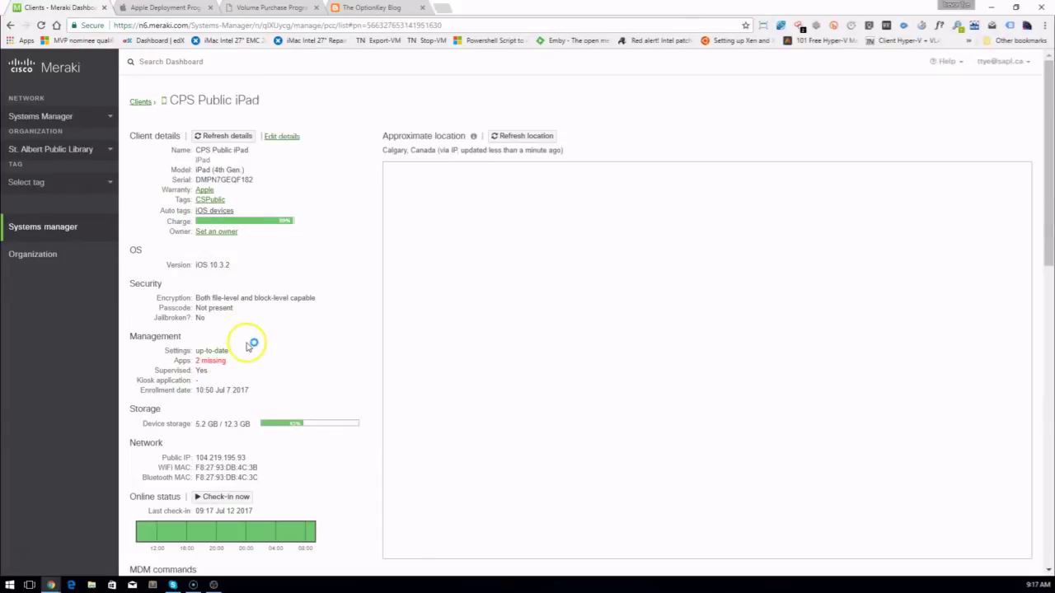
# Step: Send the iPad a reboot command from MDM Power control
pyautogui.scroll(-3, 243, 338)
pyautogui.scroll(-2, 243, 342)
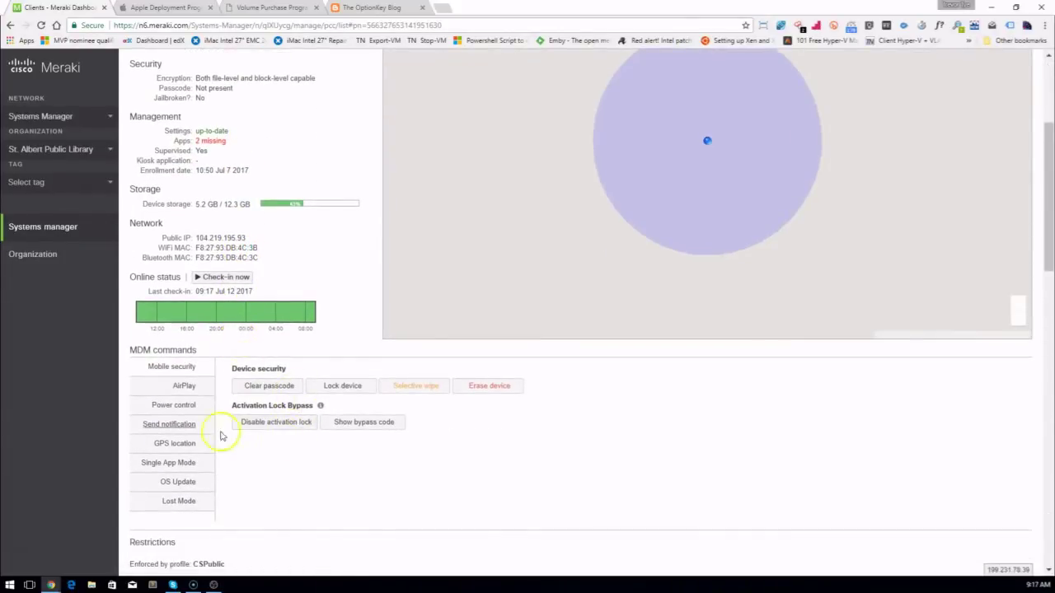
pyautogui.click(178, 404)
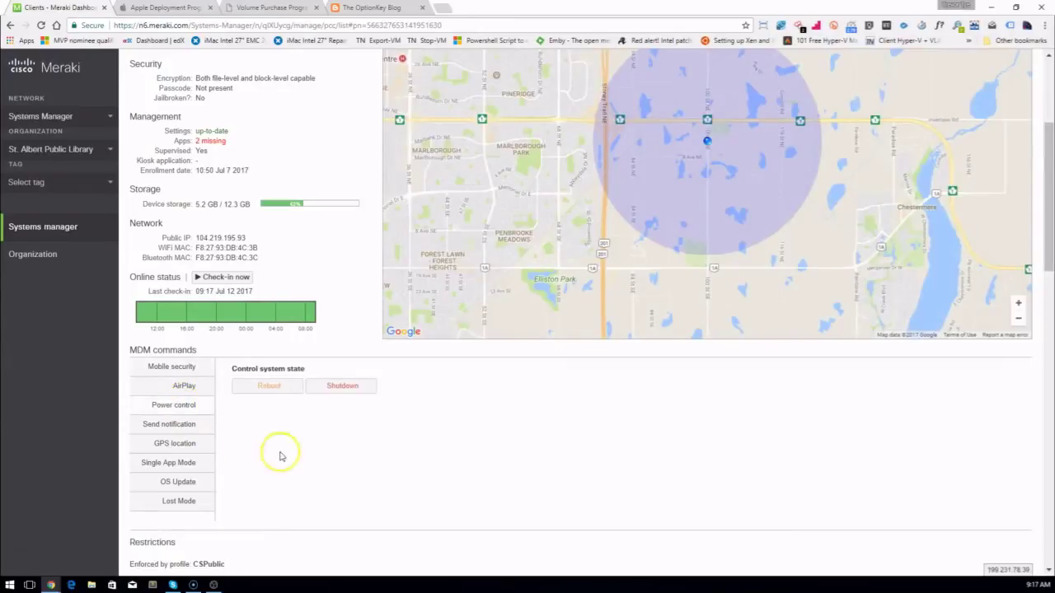
pyautogui.click(267, 388)
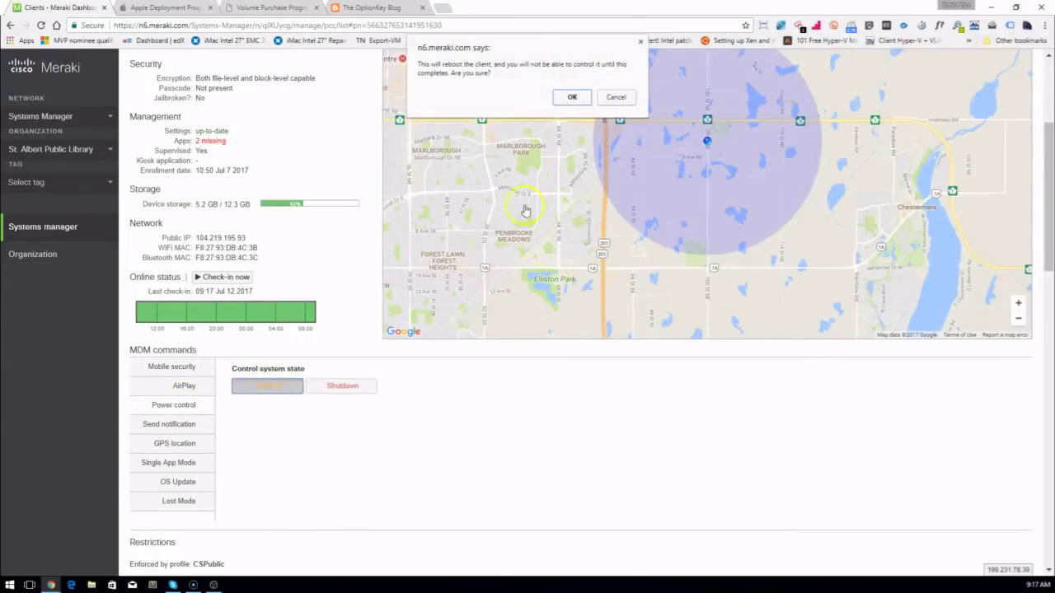
pyautogui.click(574, 97)
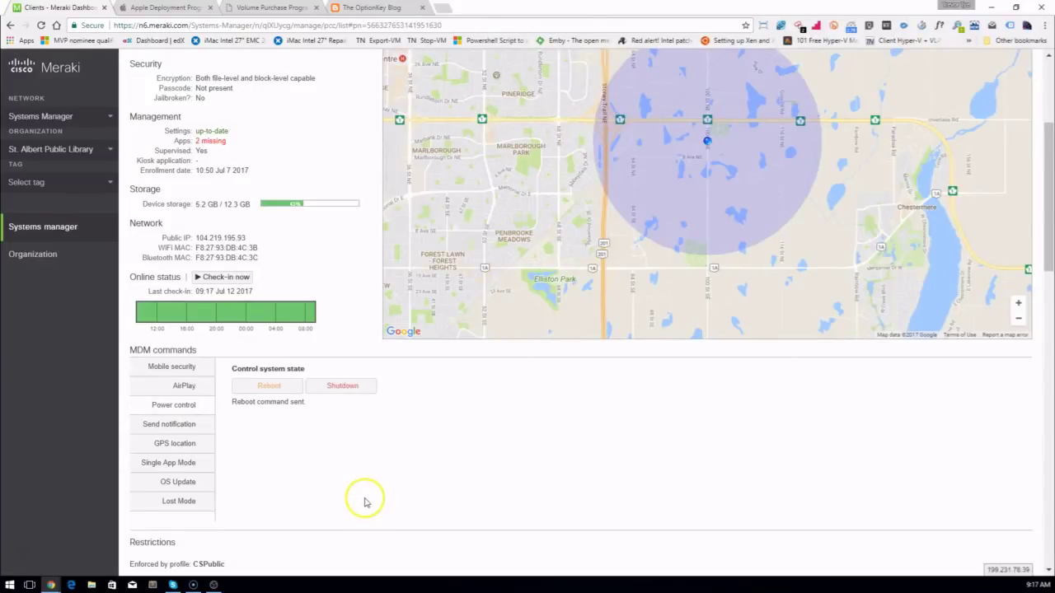
pyautogui.scroll(3, 362, 495)
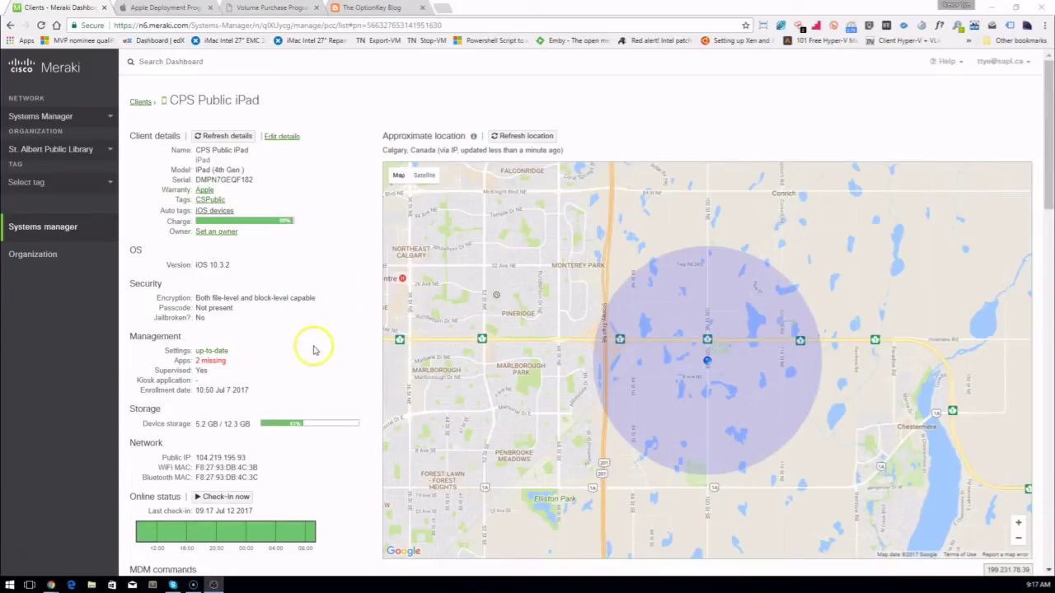
# Step: Check the Missing apps tab, still listing Firefox web browser and TumbleBooks
pyautogui.scroll(-3, 324, 290)
pyautogui.scroll(-15, 323, 290)
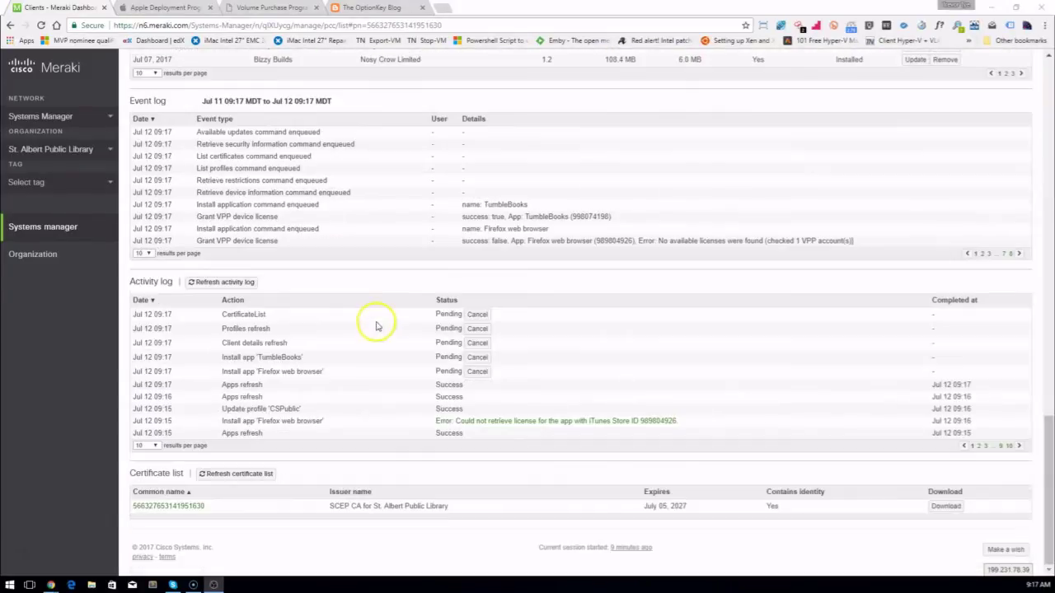
pyautogui.scroll(5, 485, 240)
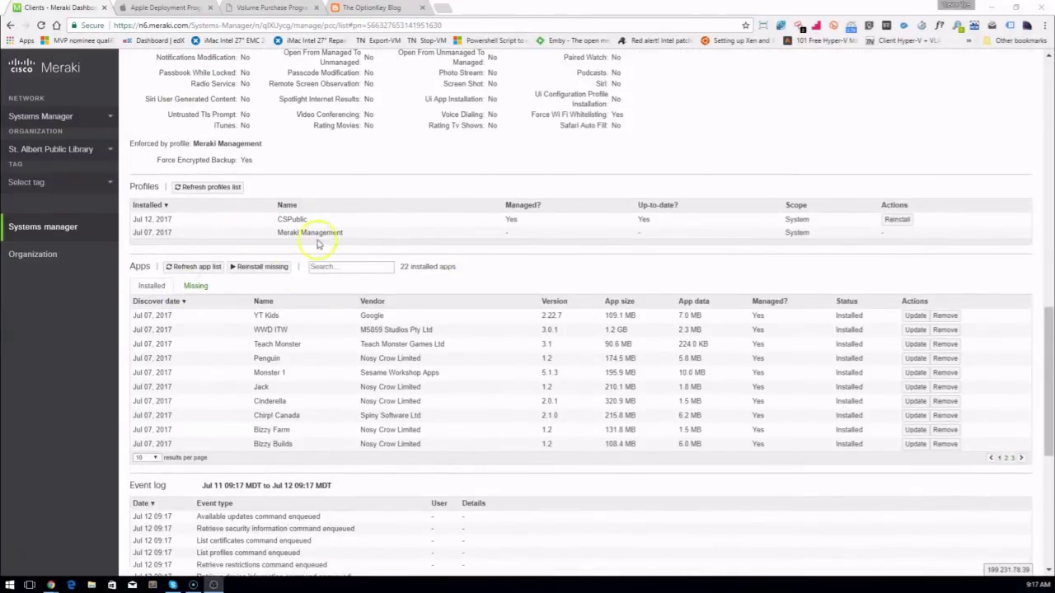
pyautogui.click(196, 288)
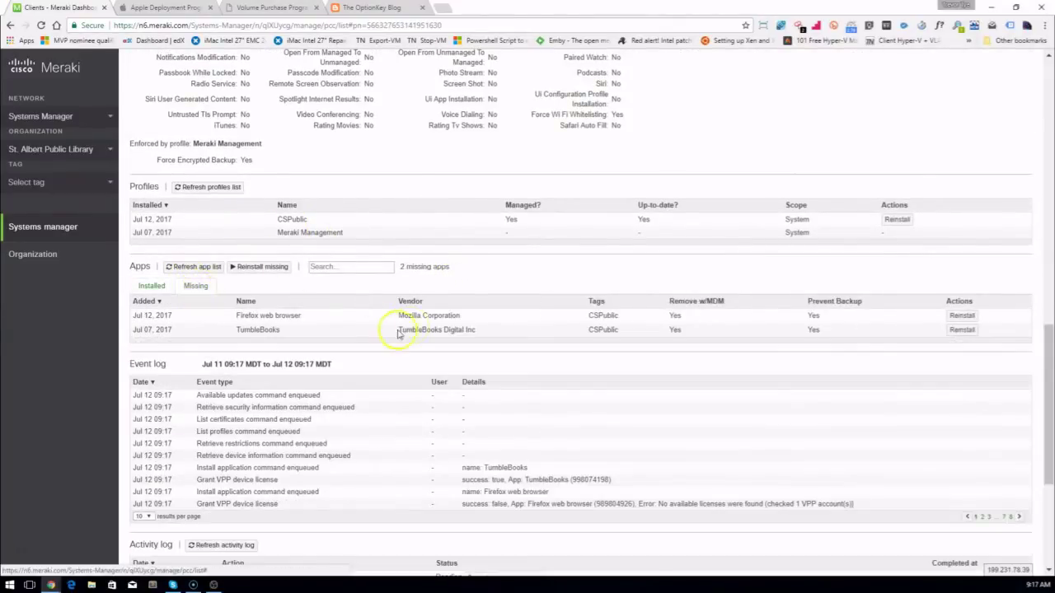
pyautogui.scroll(15, 344, 274)
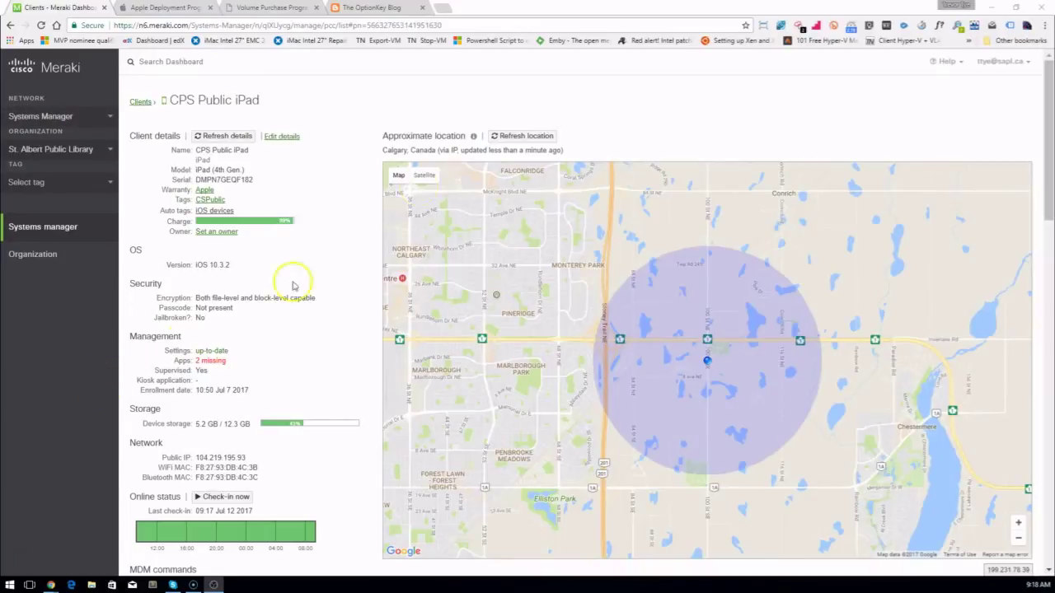
# Step: Toggle the network list, then bring up the Systems manager flyout
pyautogui.click(83, 115)
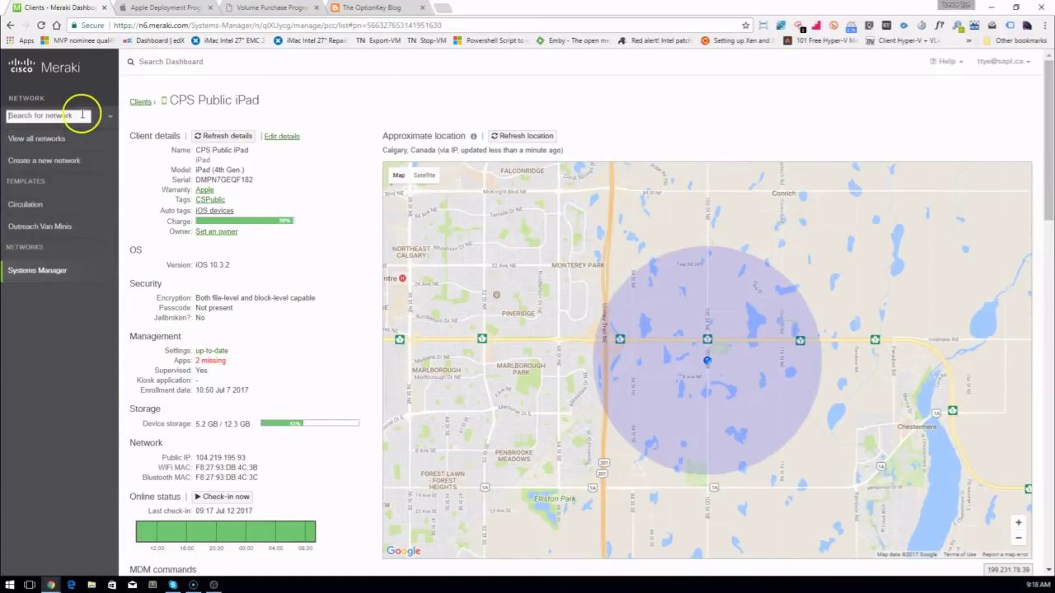
pyautogui.click(106, 114)
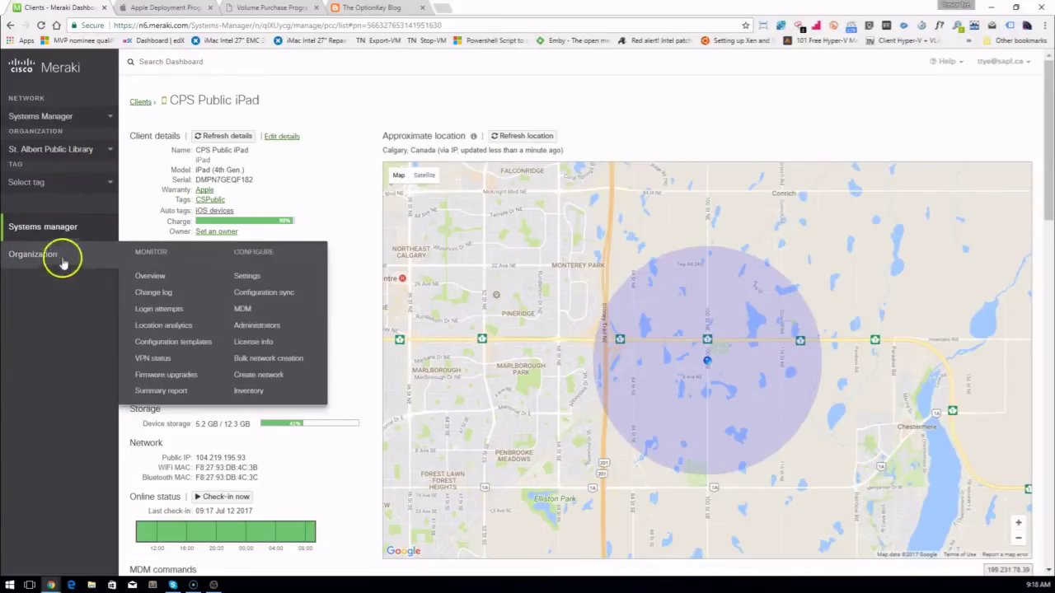
pyautogui.moveTo(33, 229)
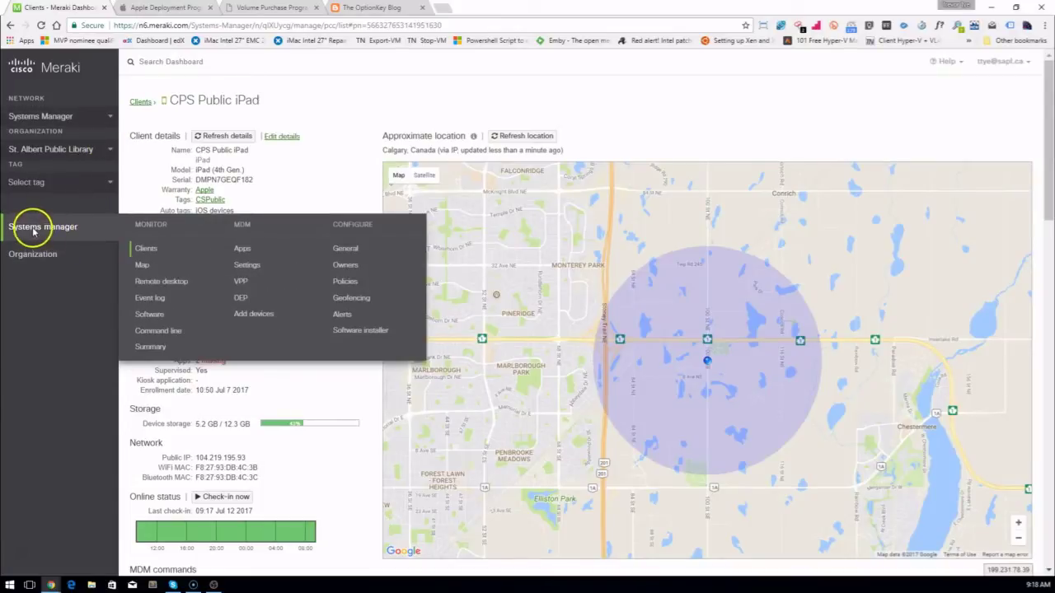
# Step: Open the VPP licensed applications and search them for 'fire'
pyautogui.click(241, 282)
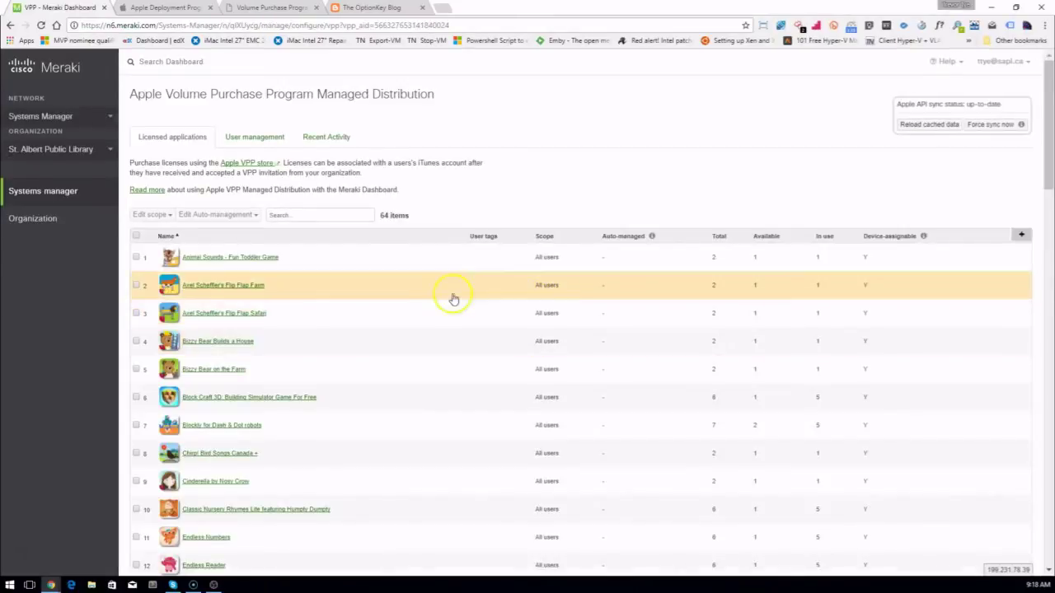
pyautogui.scroll(-2, 424, 325)
pyautogui.scroll(-3, 422, 327)
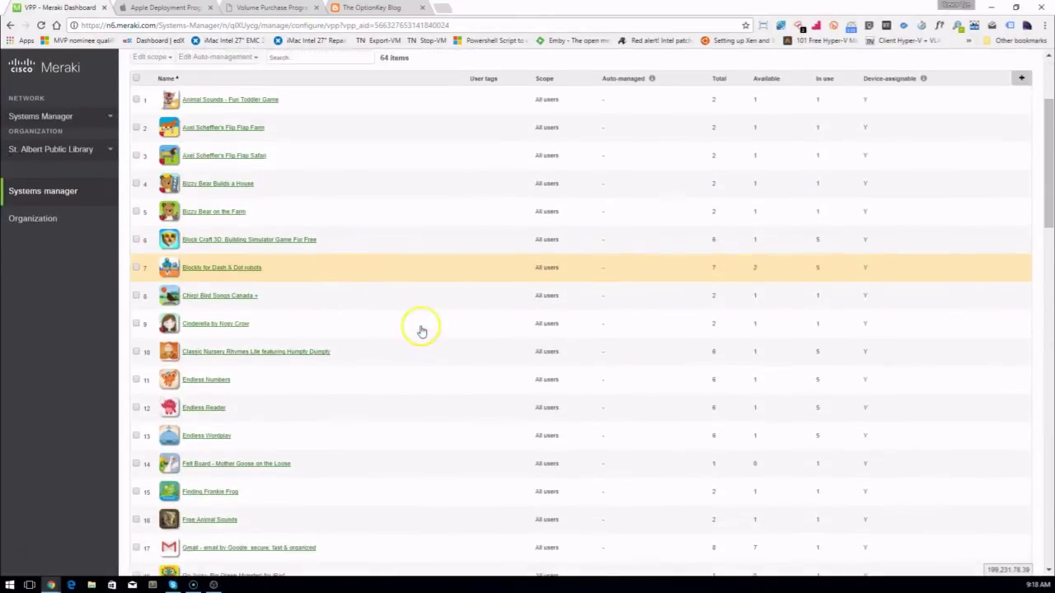
pyautogui.scroll(-5, 412, 342)
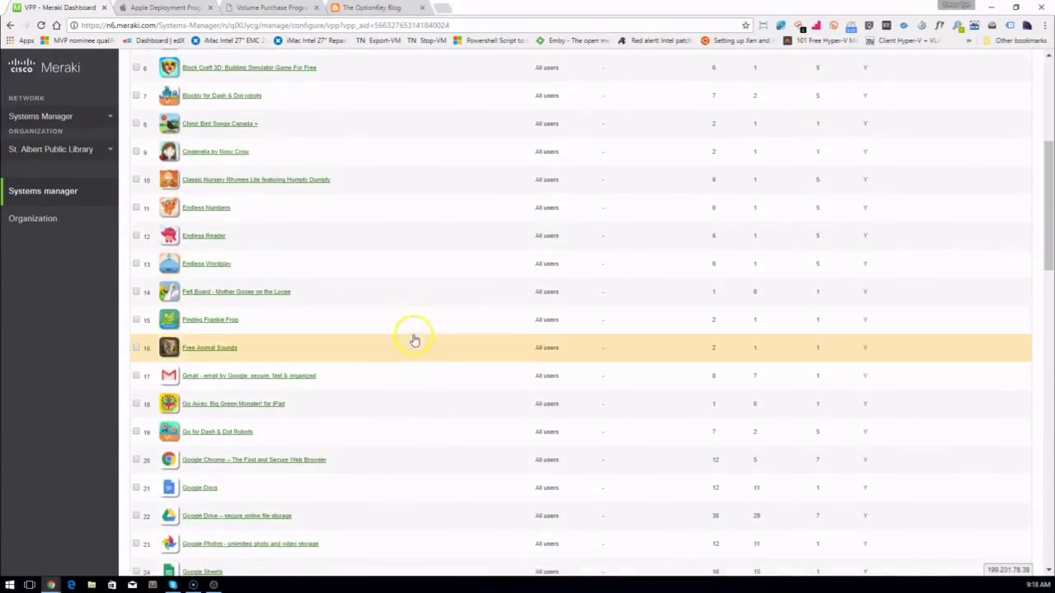
pyautogui.scroll(-7, 404, 351)
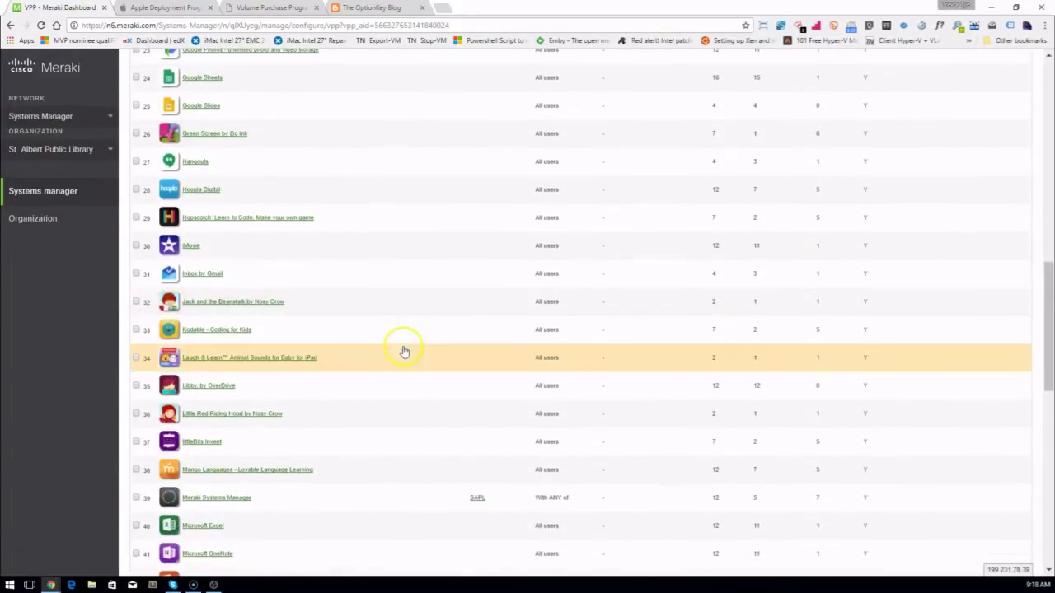
pyautogui.scroll(-4, 398, 354)
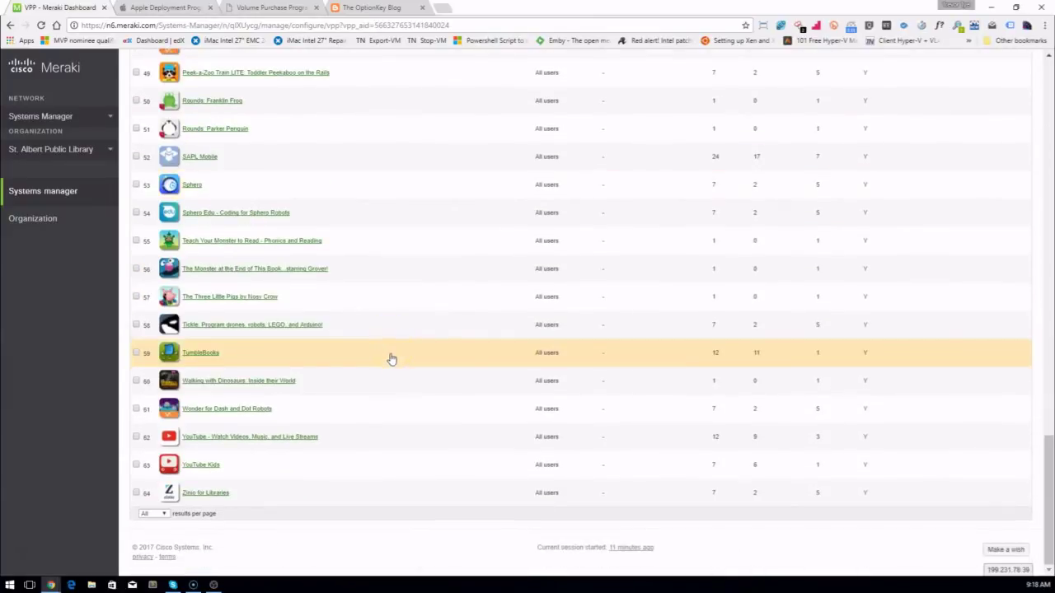
pyautogui.scroll(15, 372, 462)
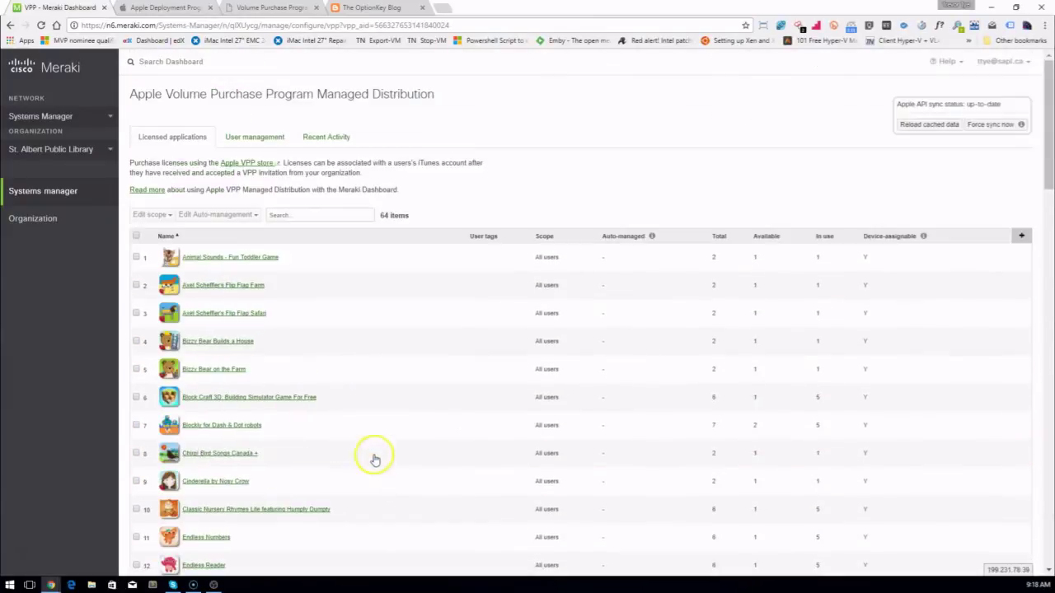
pyautogui.click(330, 214)
pyautogui.write('firefox')
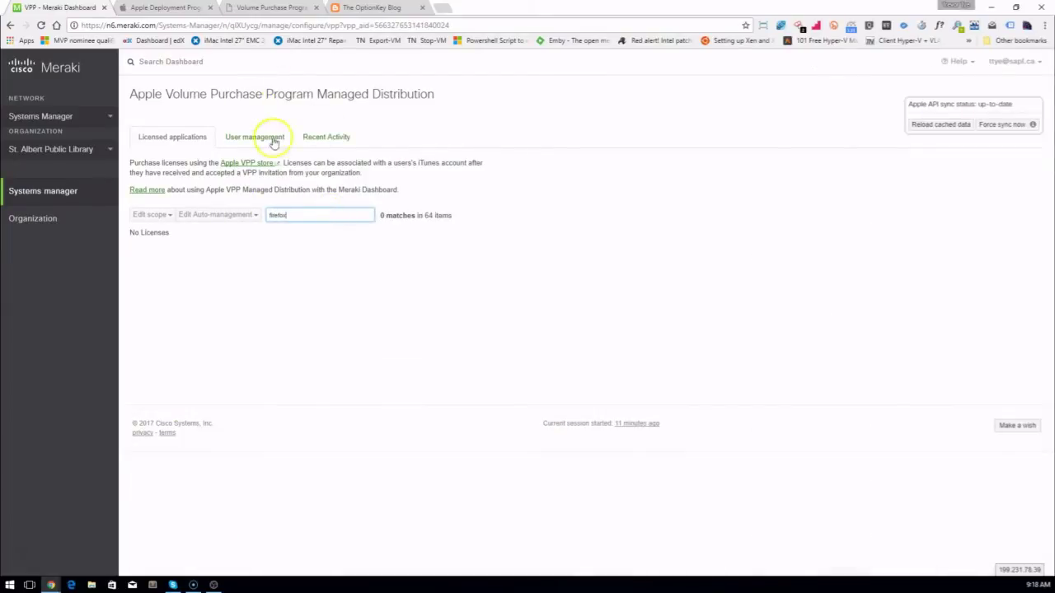
# Step: Force a licence sync with Apple and clear the 'fire' search text
pyautogui.click(1001, 125)
pyautogui.click(573, 108)
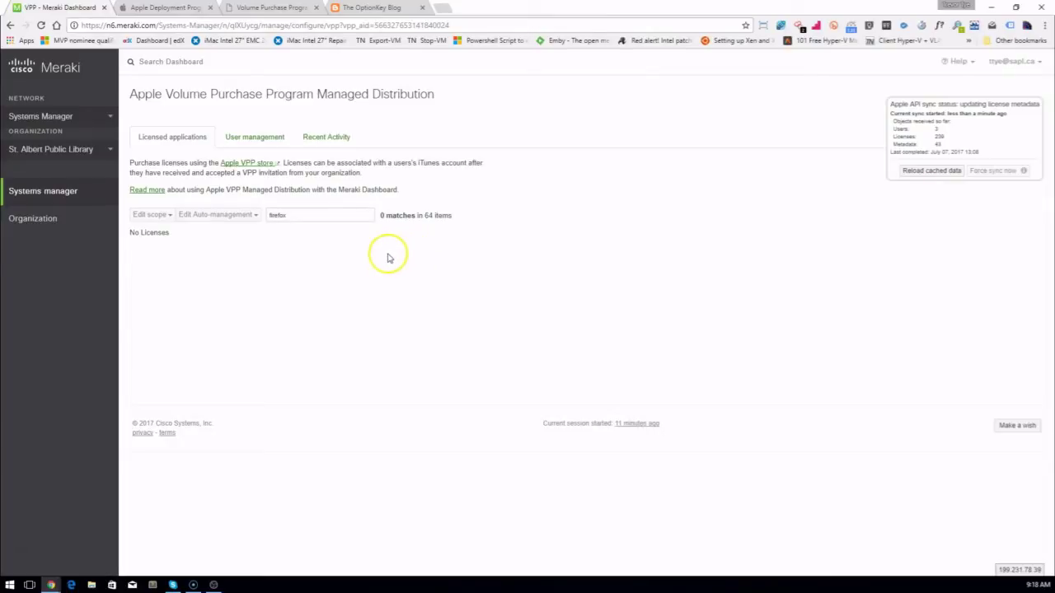
pyautogui.moveTo(317, 216); pyautogui.dragTo(222, 208)
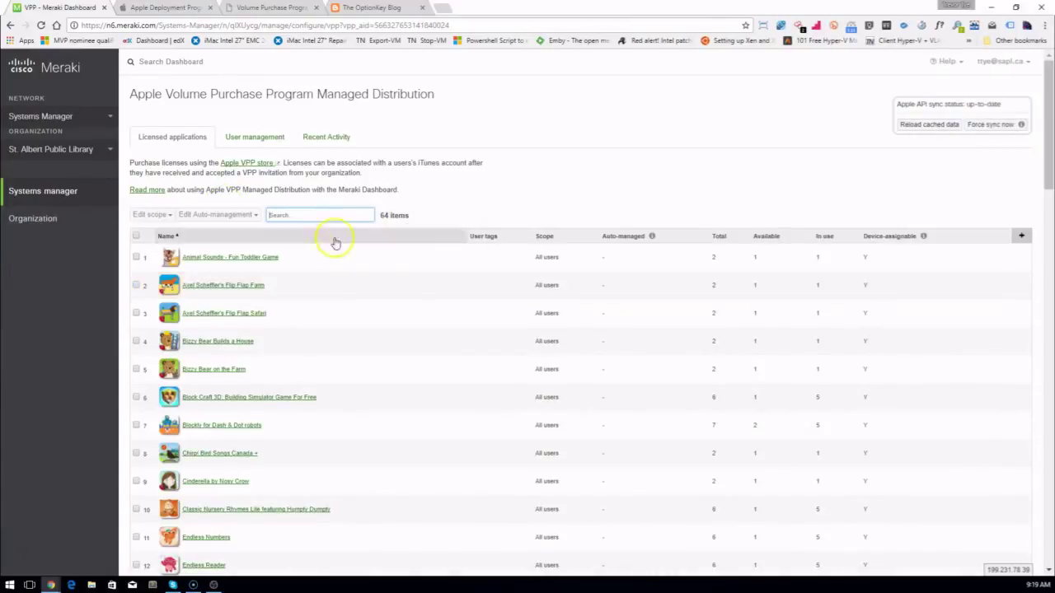
# Step: Open Firefox web browser's licence details: 12 total, 0 in use
pyautogui.scroll(-7, 327, 422)
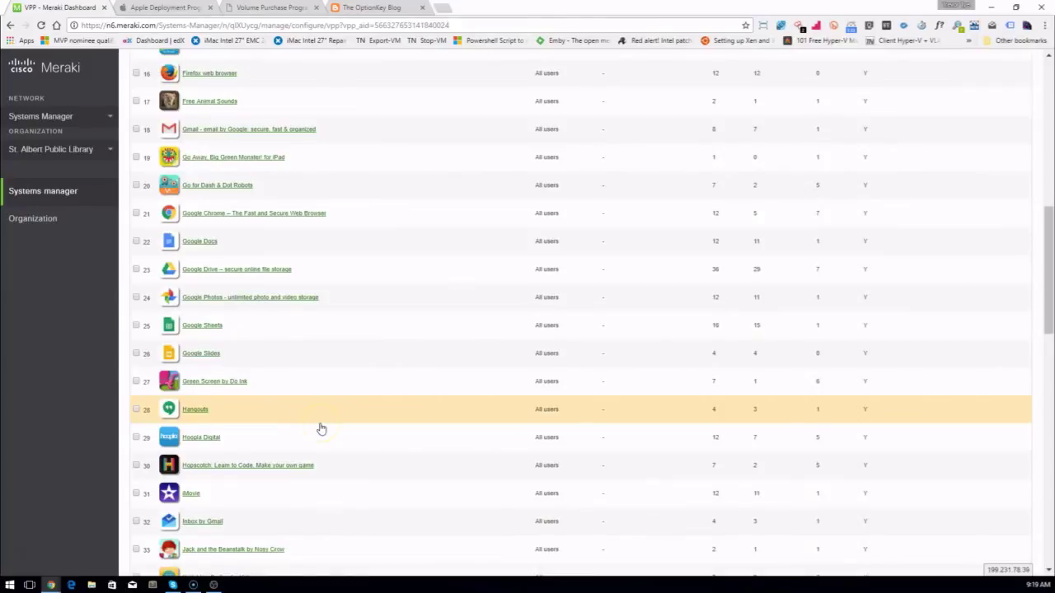
pyautogui.scroll(2, 322, 426)
pyautogui.click(305, 213)
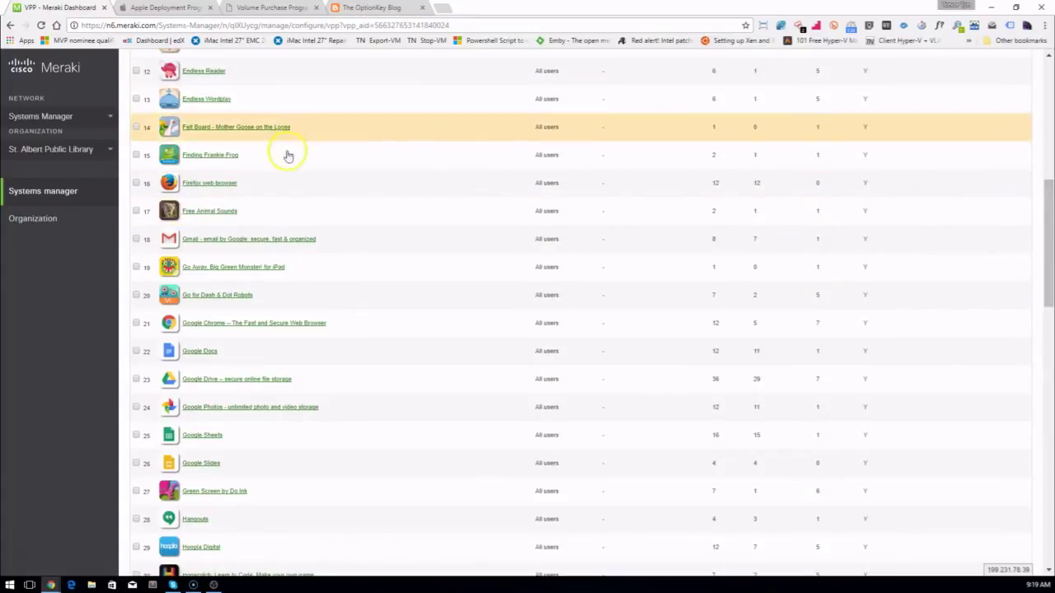
pyautogui.click(227, 183)
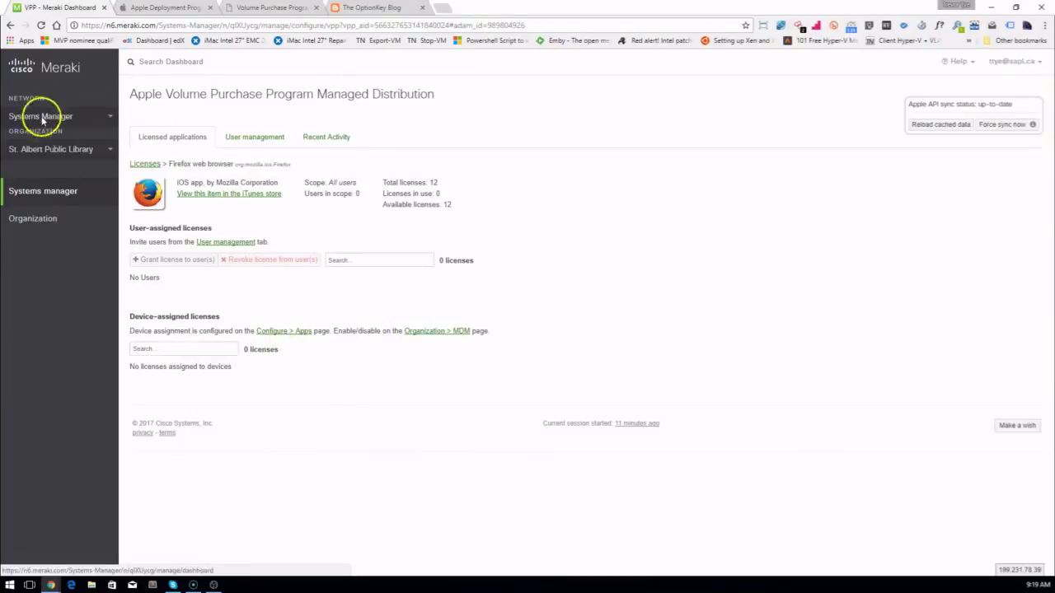
# Step: Toggle the network list and return to the Systems manager sidebar
pyautogui.click(83, 118)
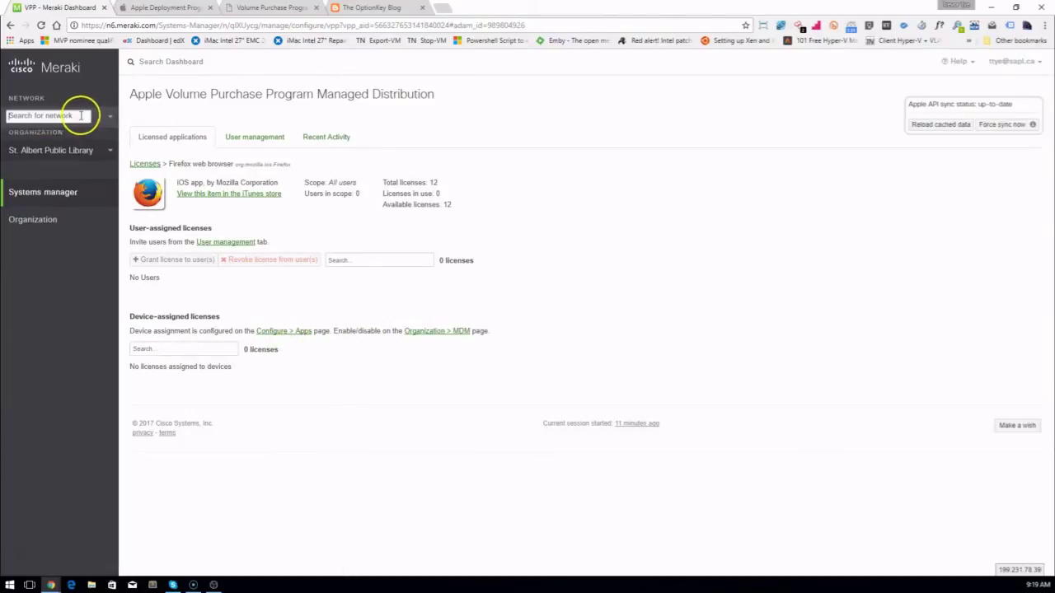
pyautogui.click(110, 117)
pyautogui.moveTo(66, 193)
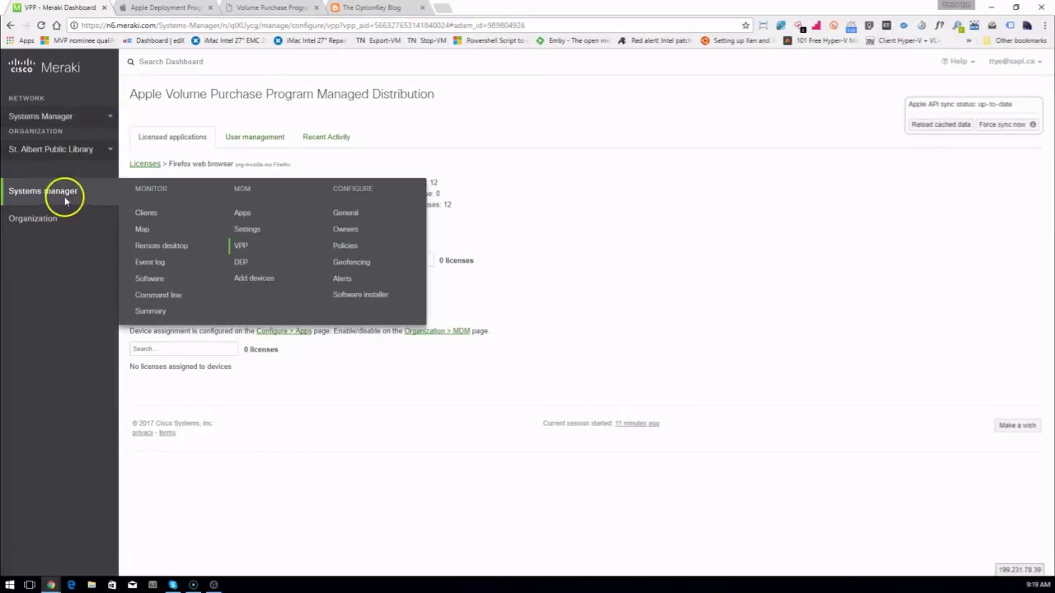
# Step: Go to MDM Apps, then to MDM Settings showing the Circ profile
pyautogui.click(252, 214)
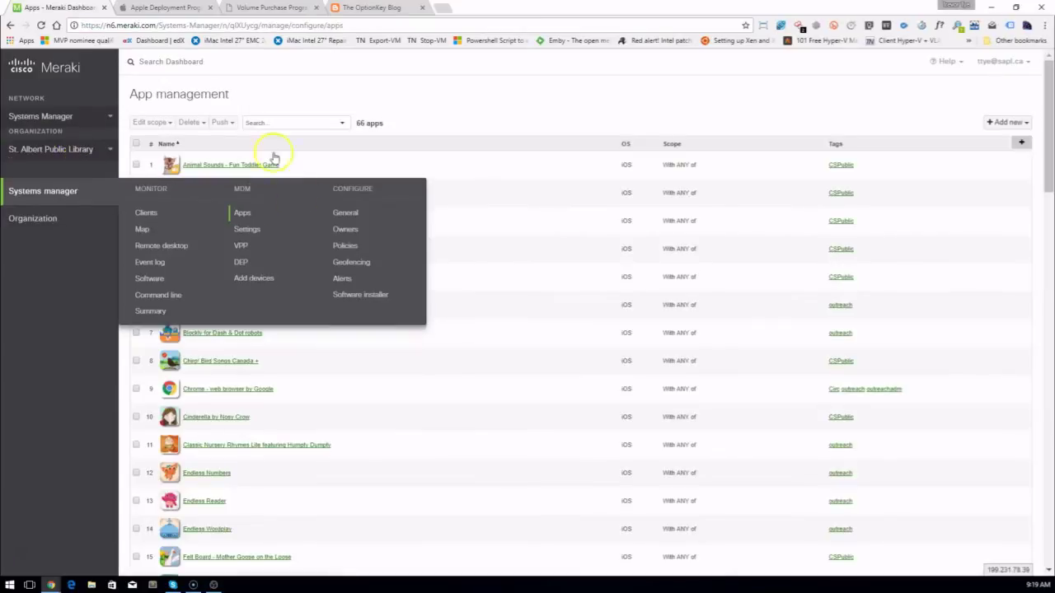
pyautogui.moveTo(85, 195)
pyautogui.click(262, 227)
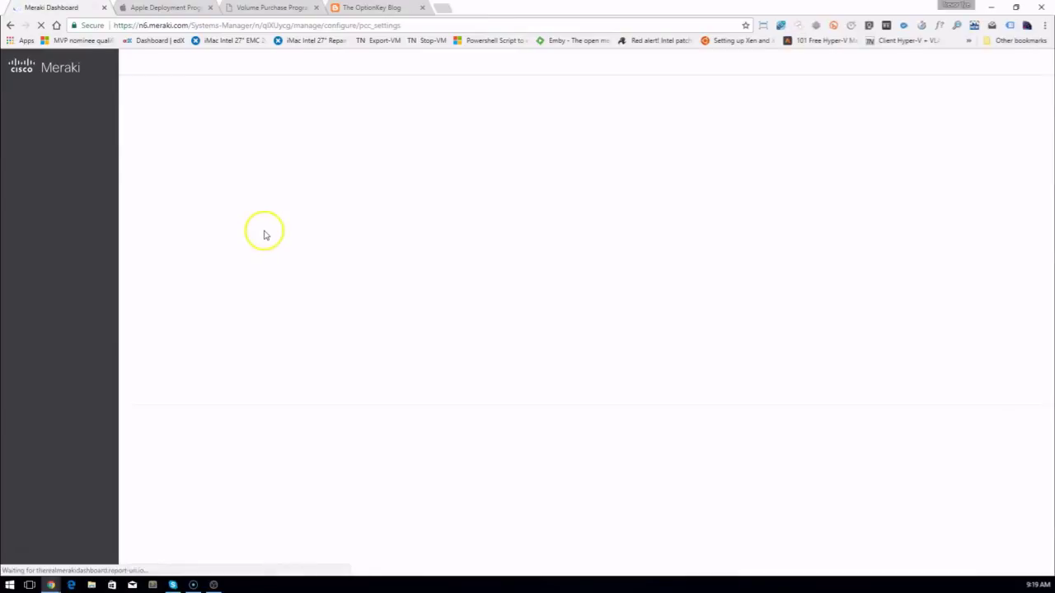
pyautogui.moveTo(49, 191)
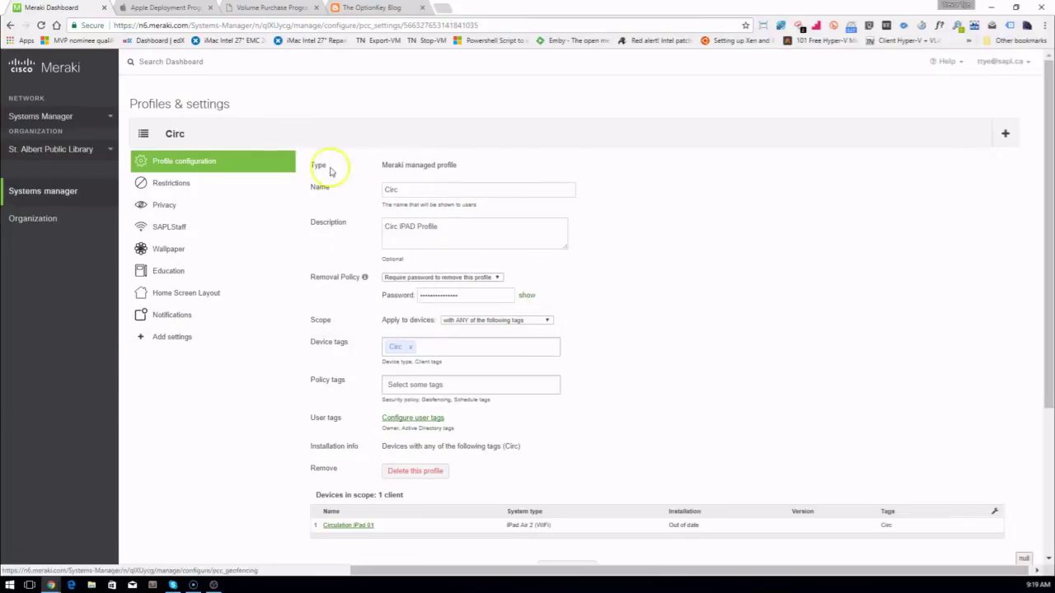
# Step: Whitelist Firefox web browser in CSPublic's iOS show/hide apps restrictions and save
pyautogui.click(302, 134)
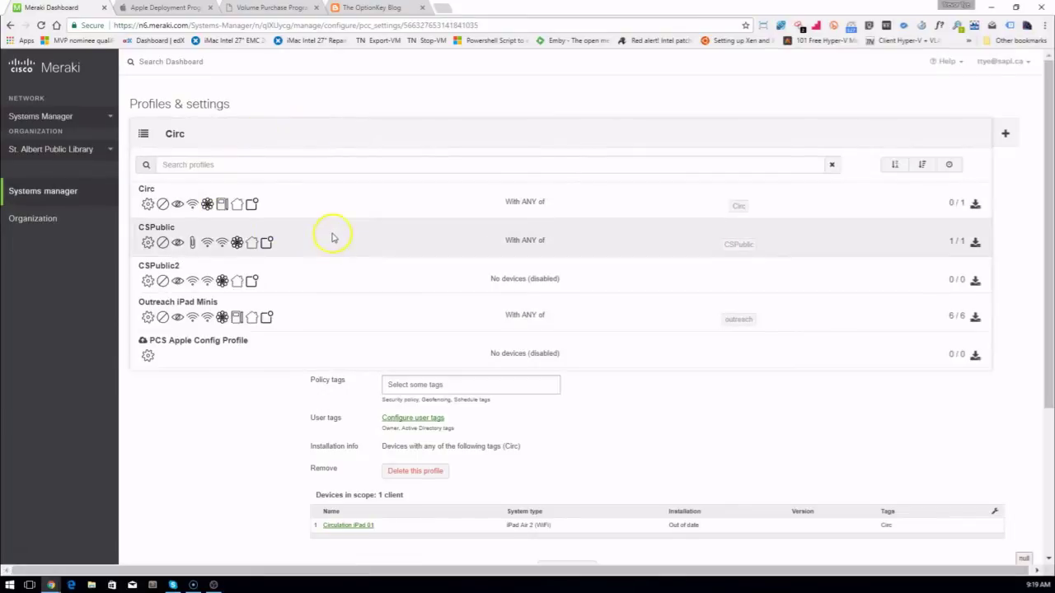
pyautogui.click(334, 238)
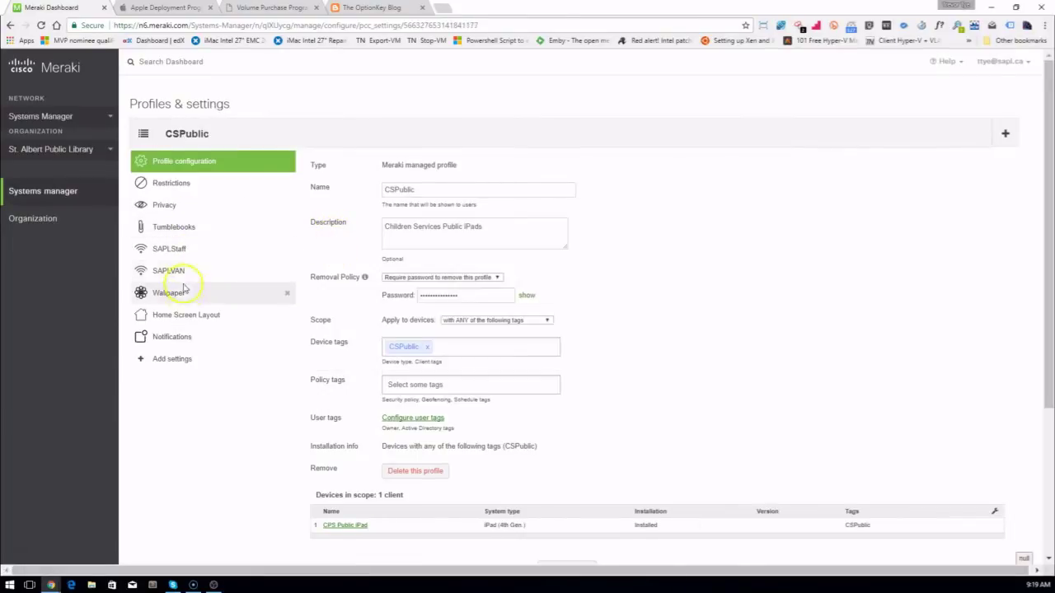
pyautogui.click(198, 187)
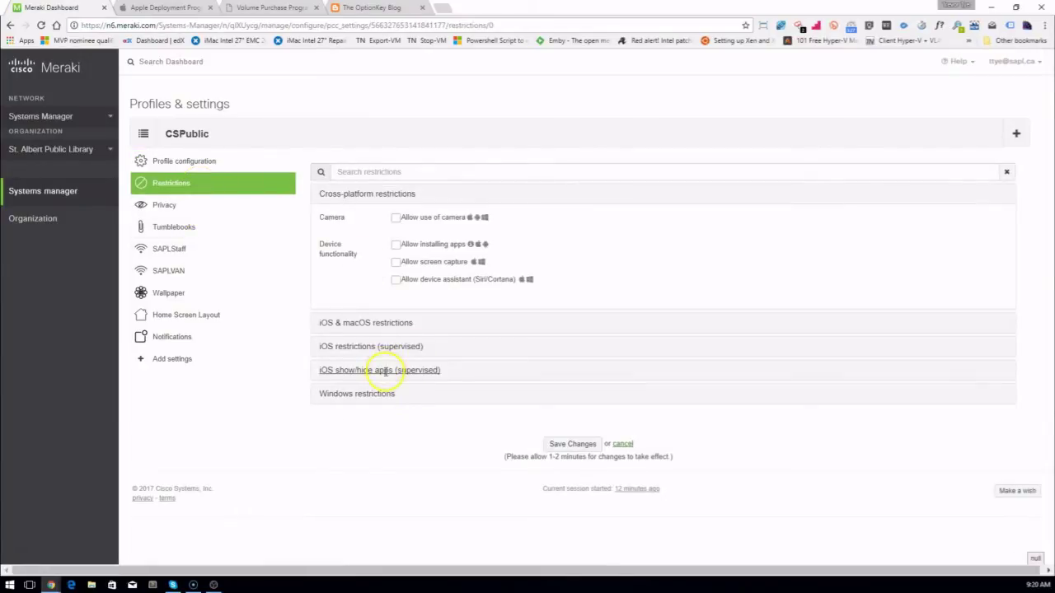
pyautogui.click(384, 371)
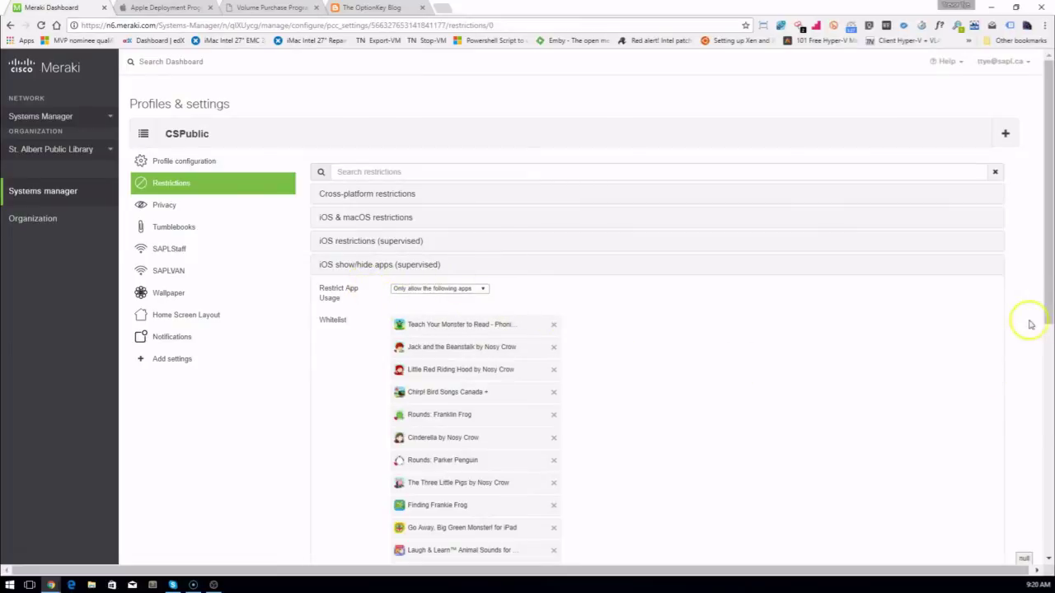
pyautogui.moveTo(1044, 278); pyautogui.dragTo(1045, 535)
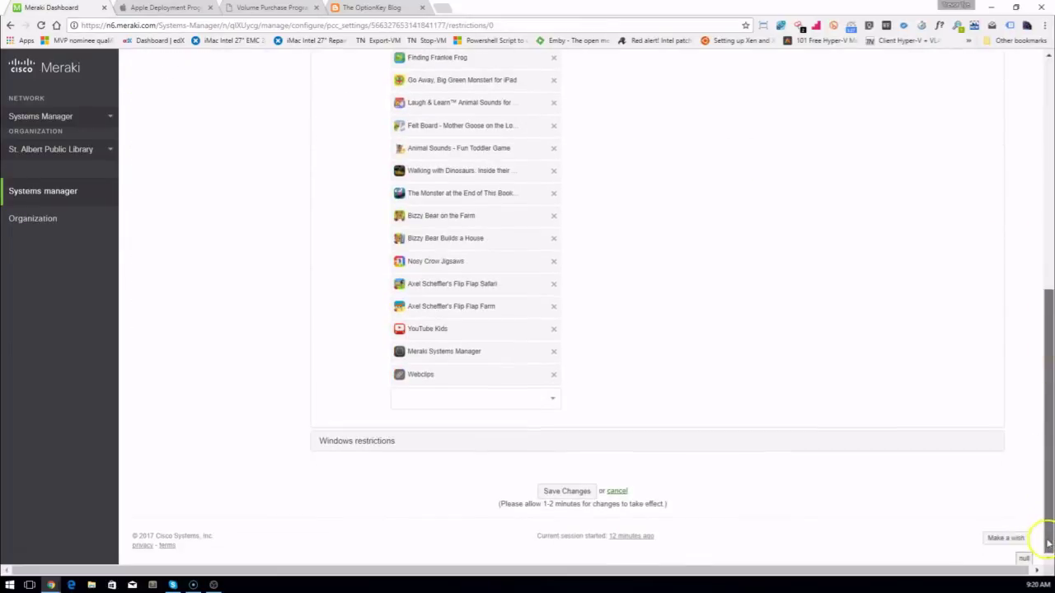
pyautogui.click(482, 402)
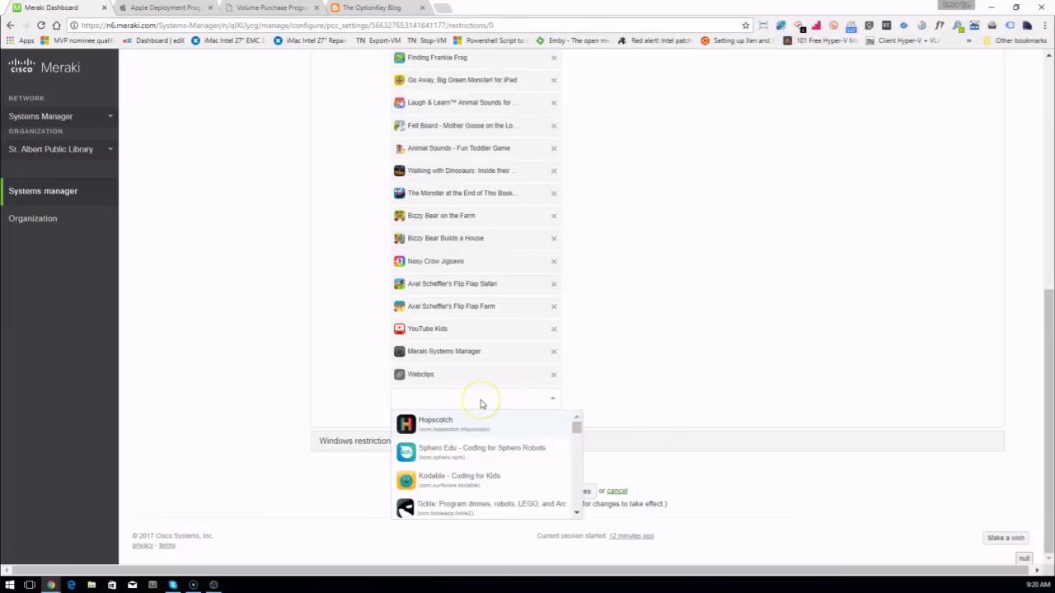
pyautogui.write('fir')
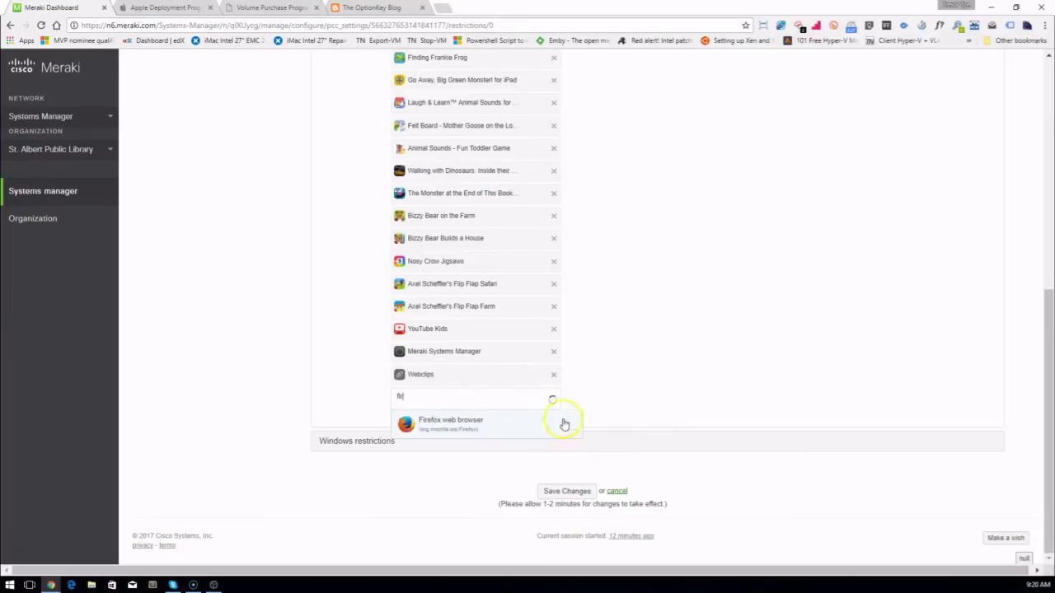
pyautogui.click(535, 428)
pyautogui.click(722, 391)
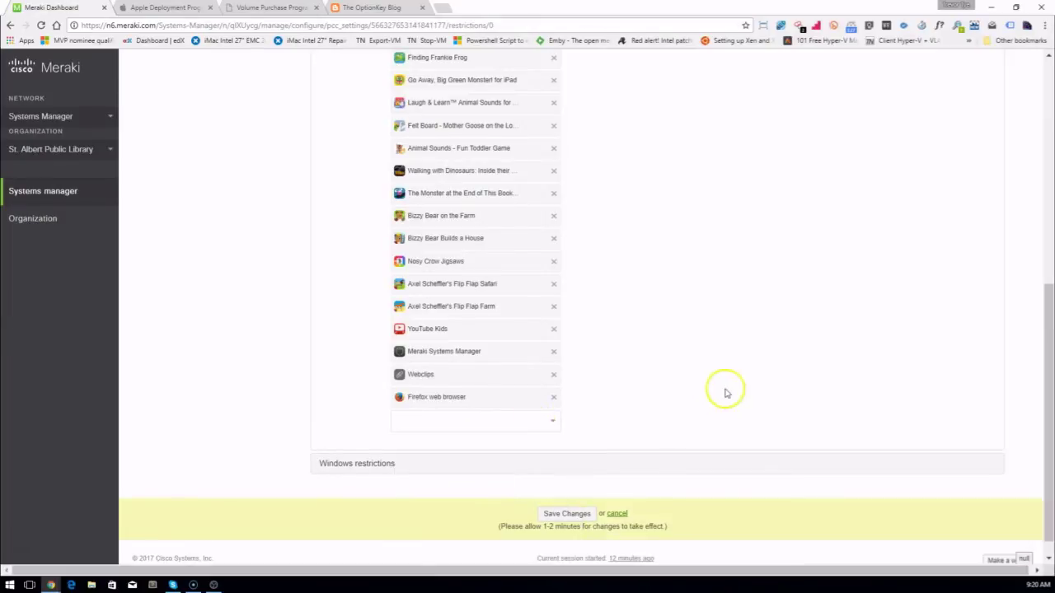
pyautogui.click(567, 513)
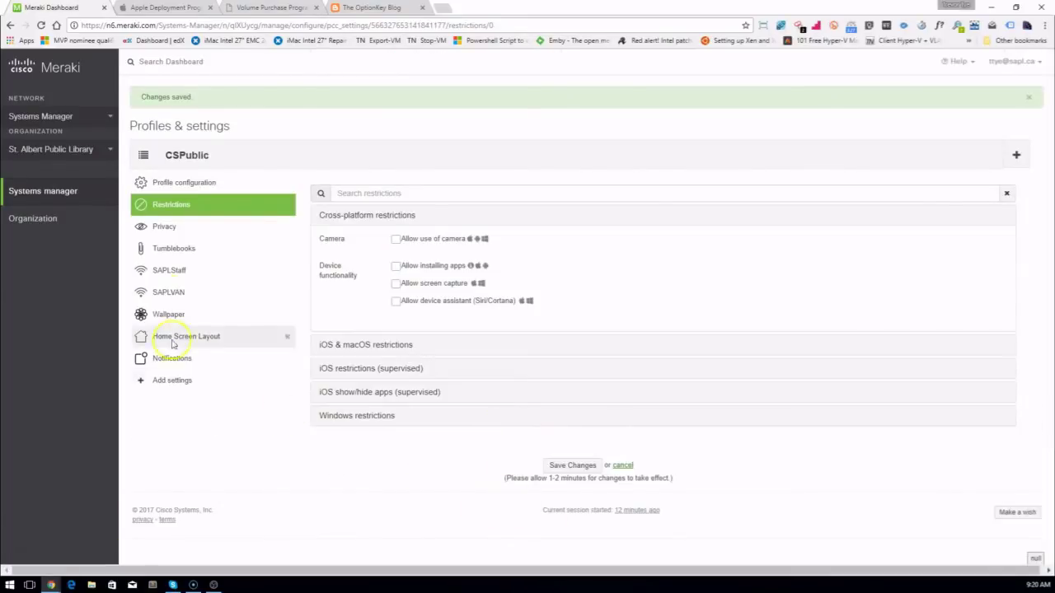
# Step: Open the Systems manager Monitor > Clients list of 8 managed iPads
pyautogui.click(41, 115)
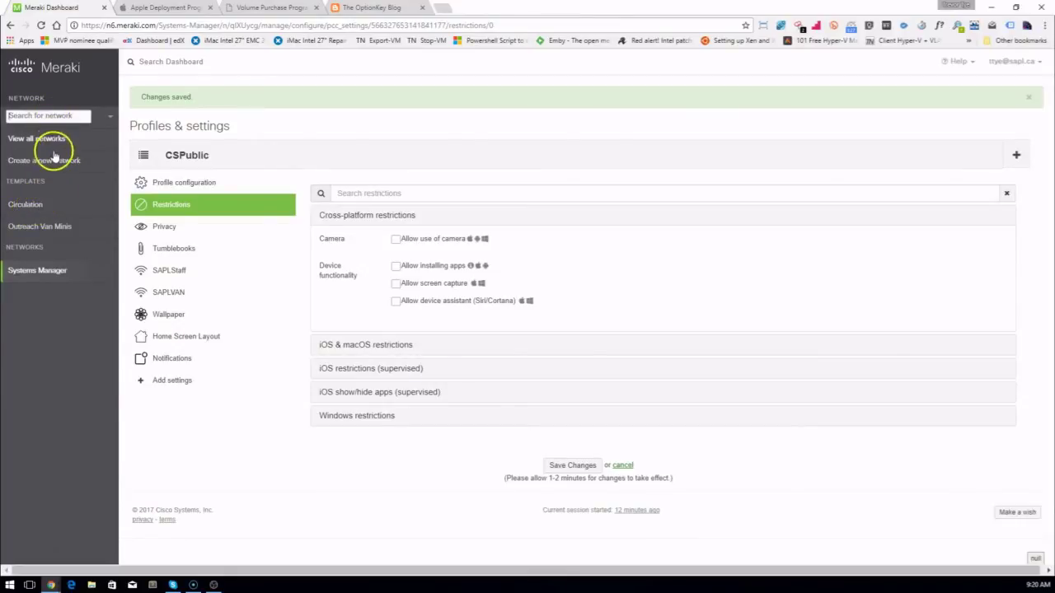
pyautogui.click(52, 273)
pyautogui.moveTo(79, 201)
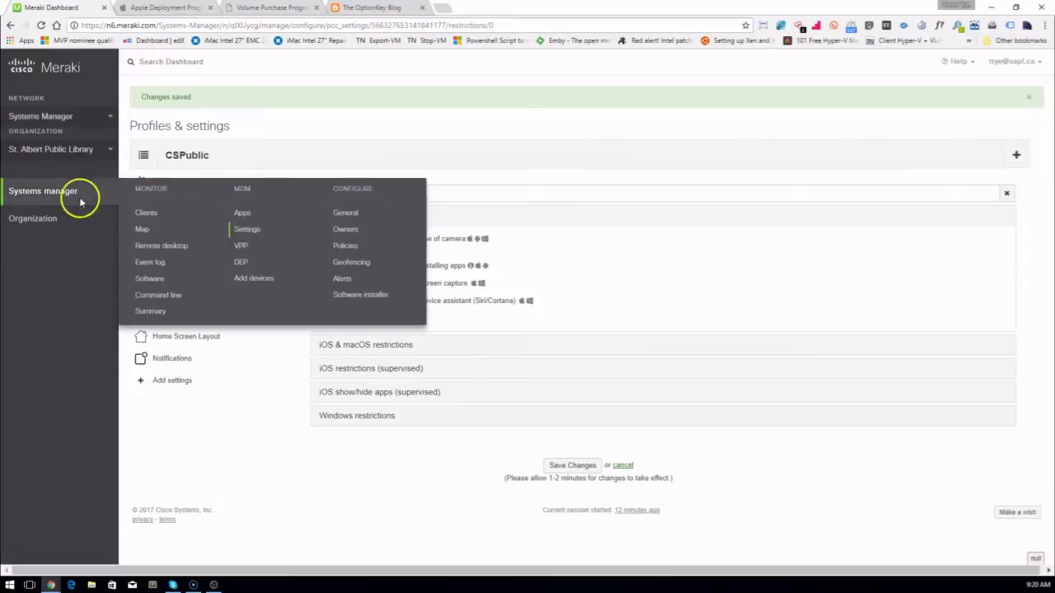
pyautogui.click(145, 213)
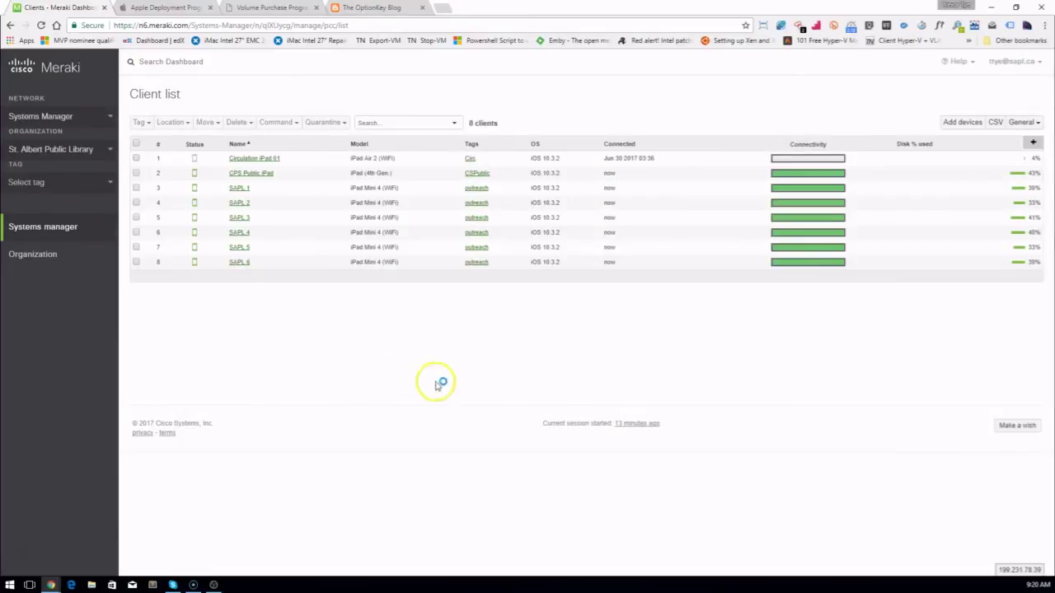
# Step: Open the CPS Public iPad and reinstall its CSPublic profile
pyautogui.click(265, 174)
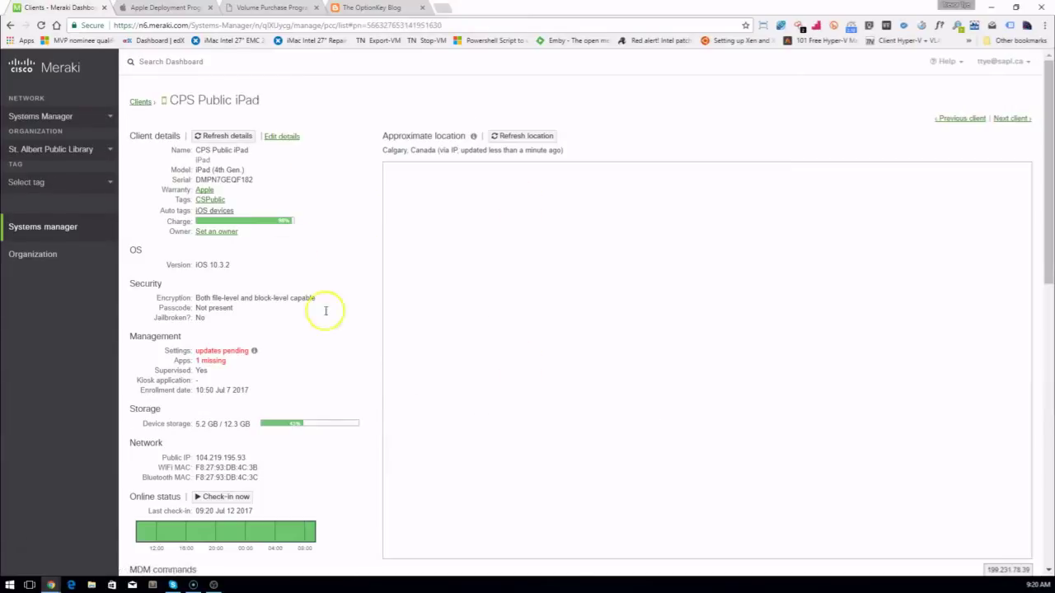
pyautogui.scroll(-4, 395, 453)
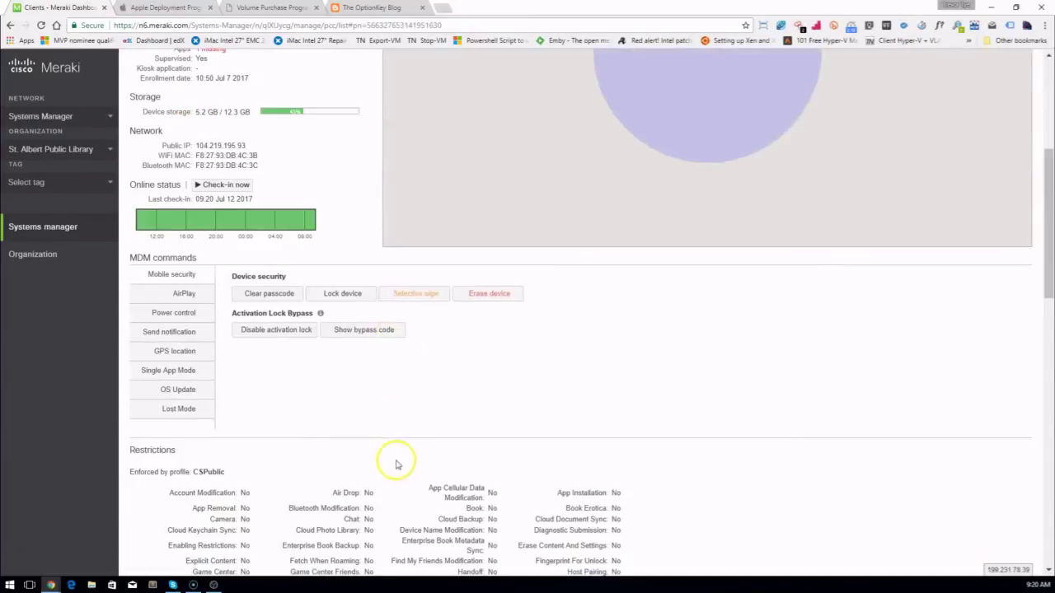
pyautogui.scroll(4, 370, 288)
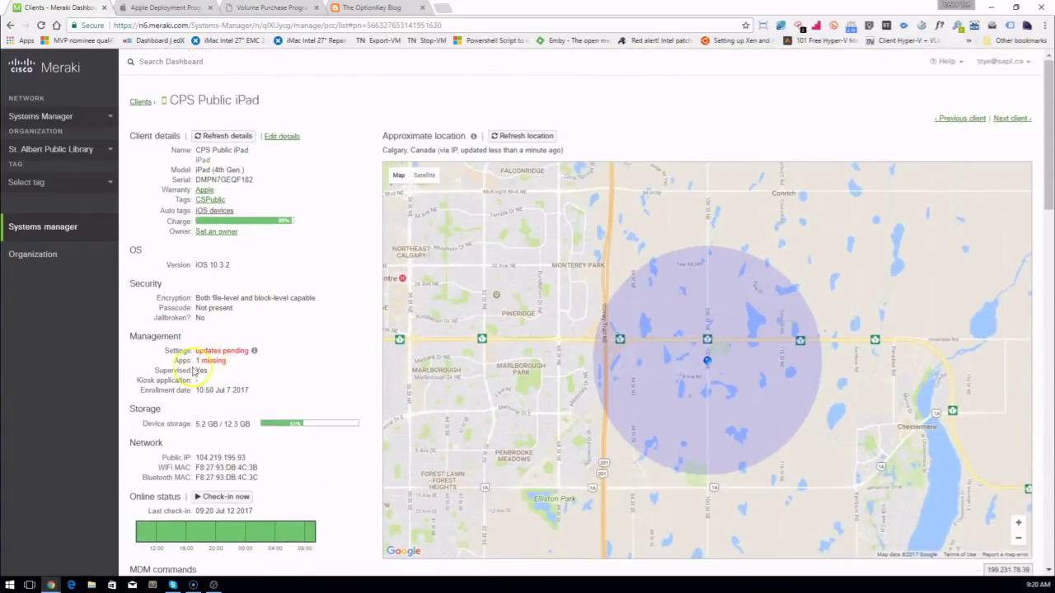
pyautogui.scroll(-8, 661, 412)
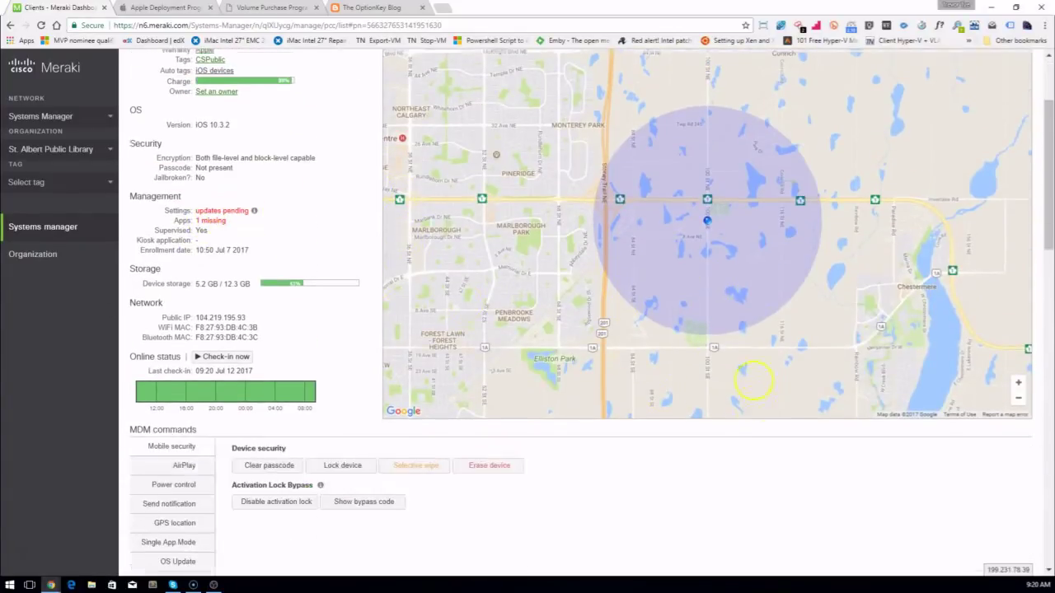
pyautogui.scroll(-3, 736, 406)
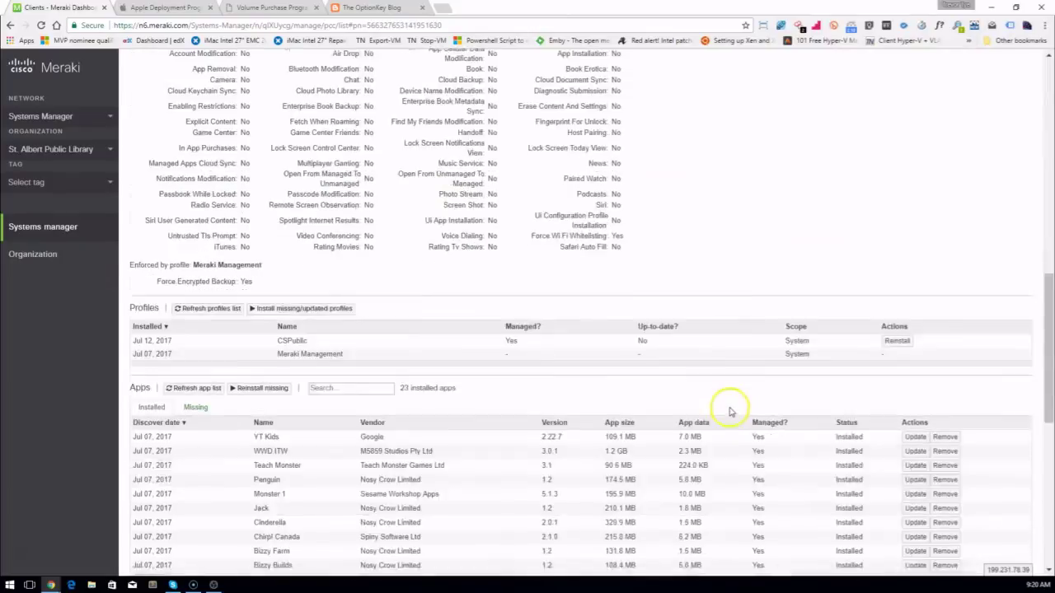
pyautogui.click(897, 159)
pyautogui.click(896, 159)
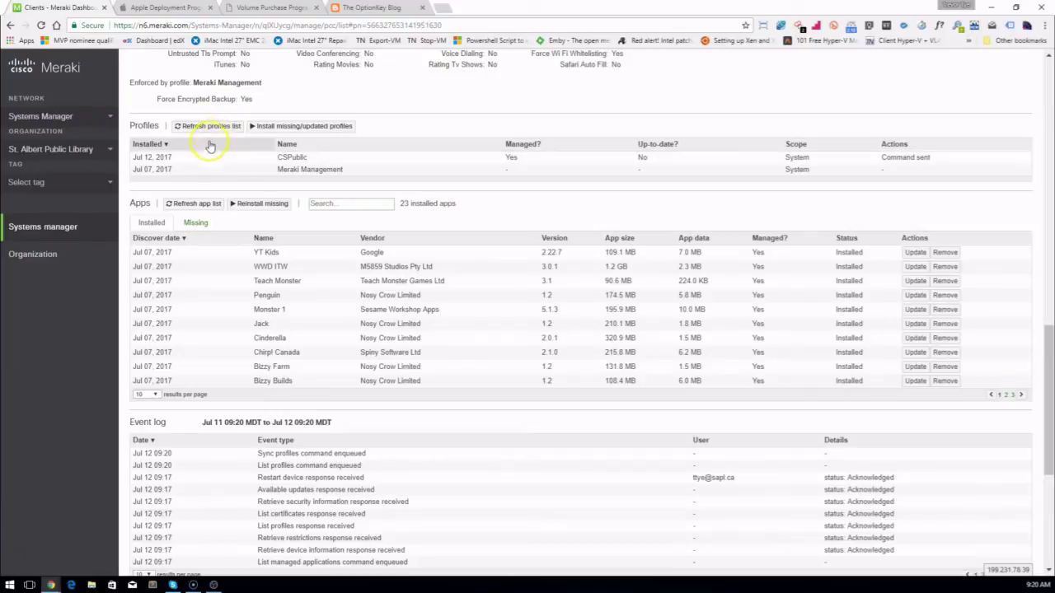
# Step: Refresh the profiles list and send the CSPublic reinstall again
pyautogui.click(210, 128)
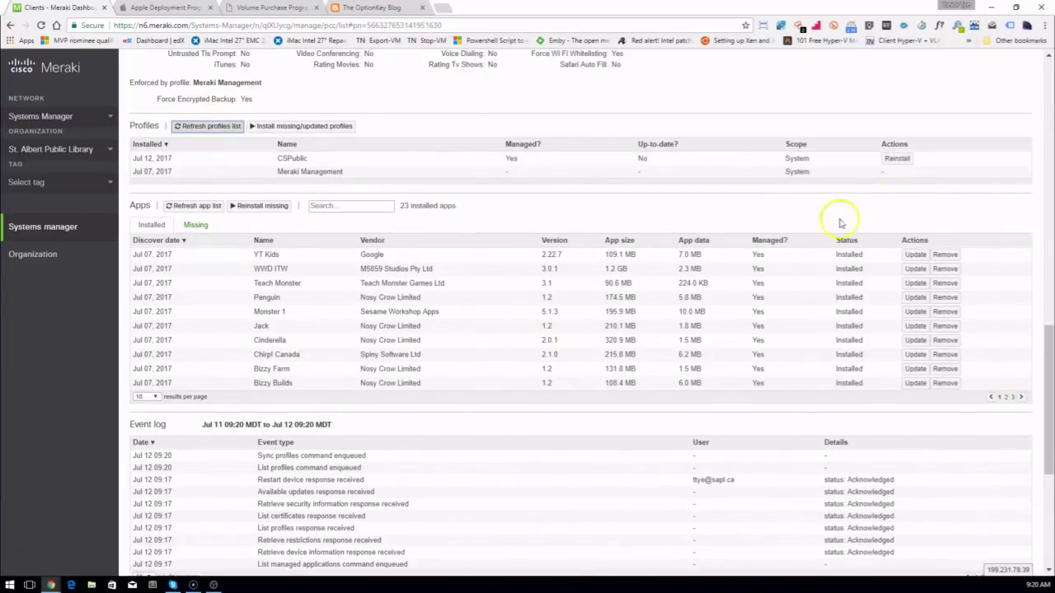
pyautogui.click(206, 128)
pyautogui.click(896, 158)
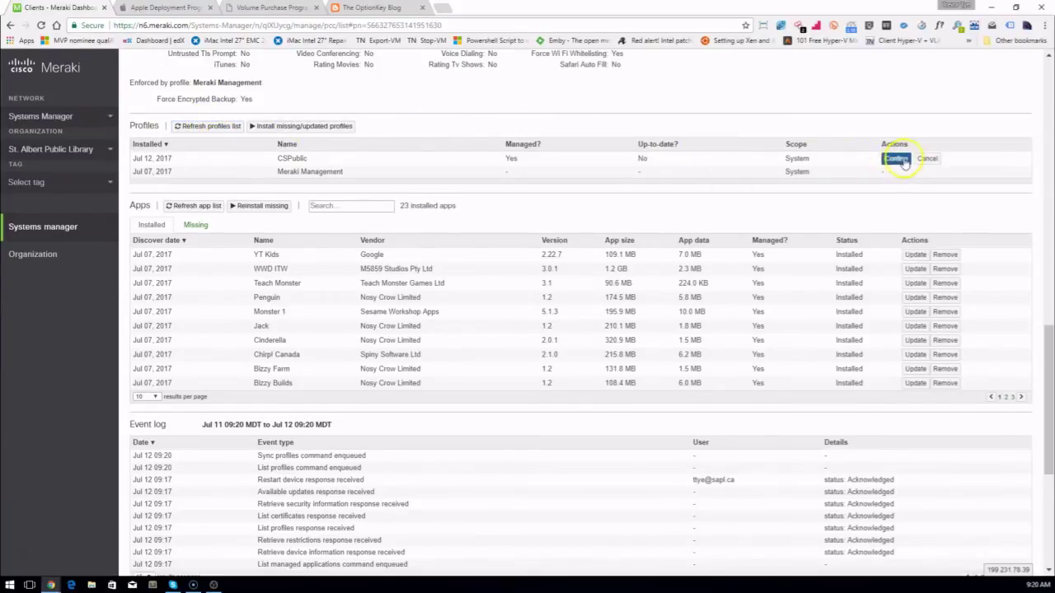
pyautogui.click(900, 160)
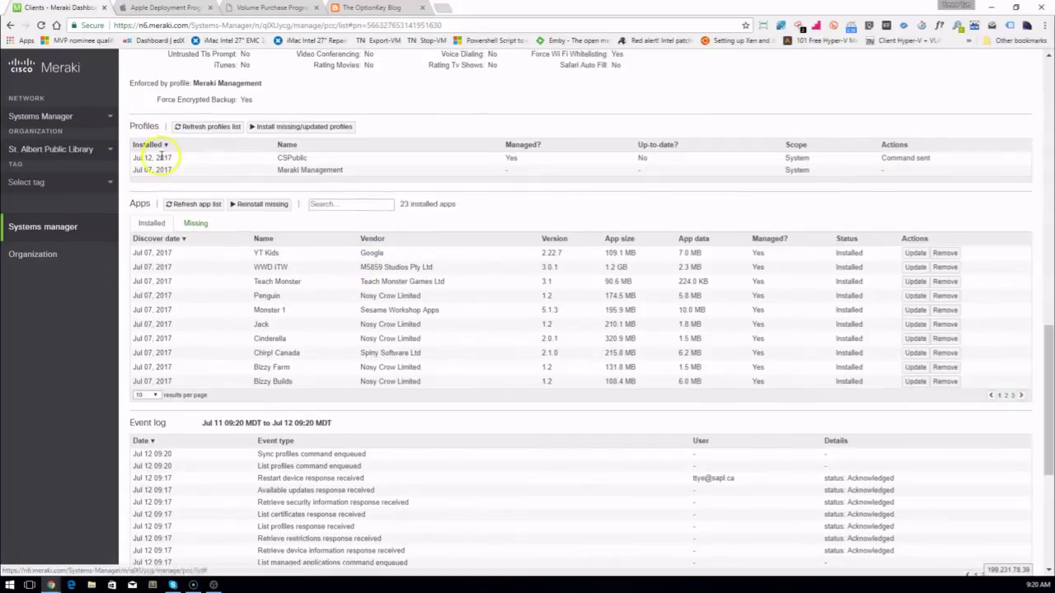
pyautogui.scroll(2, 147, 156)
pyautogui.scroll(1, 176, 207)
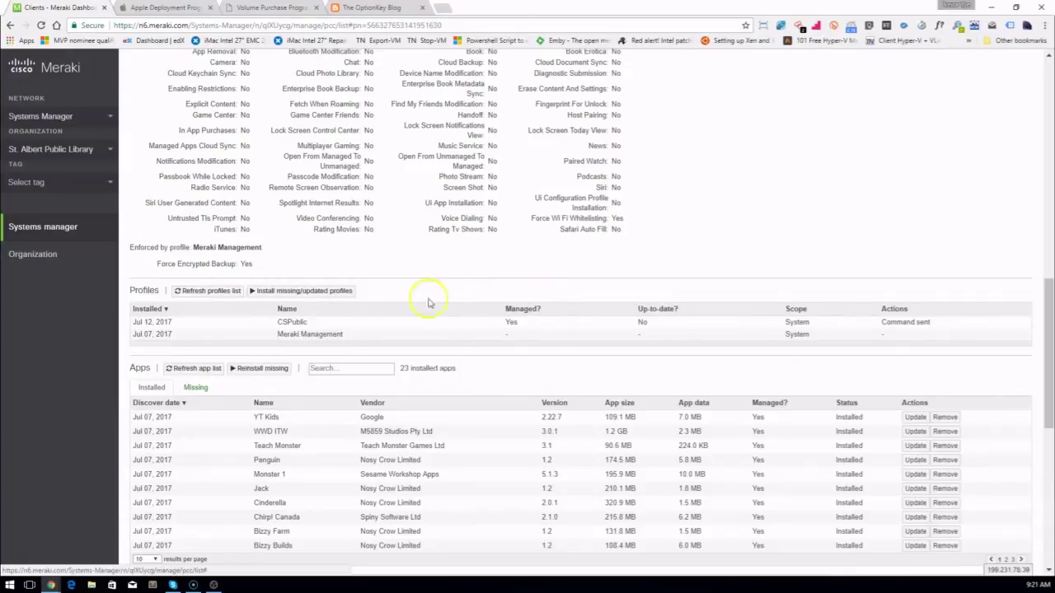
pyautogui.click(196, 293)
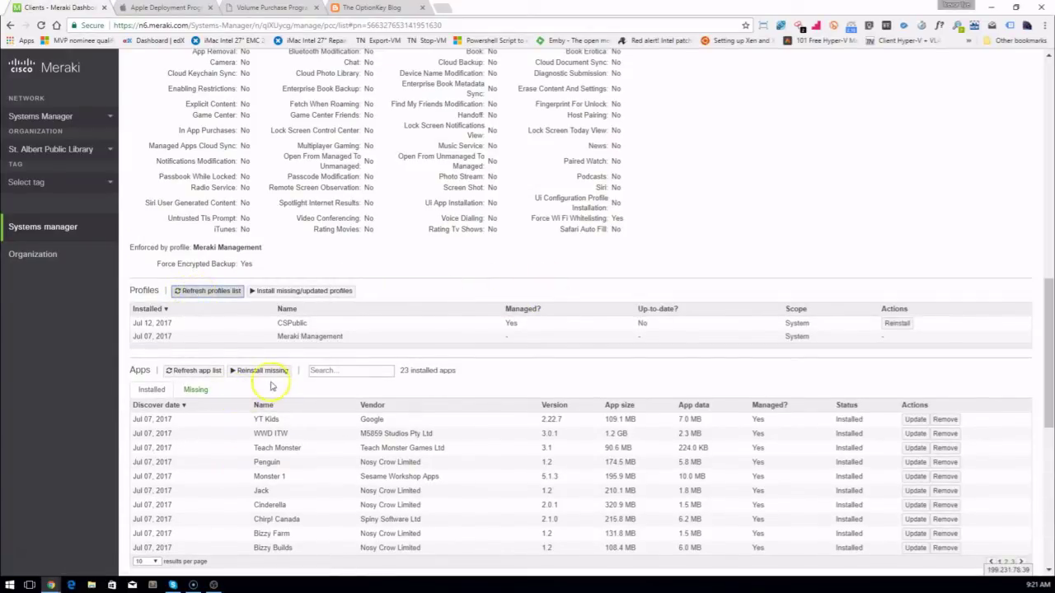
# Step: Reinstall the missing Firefox web browser app and refresh the profiles list
pyautogui.click(188, 392)
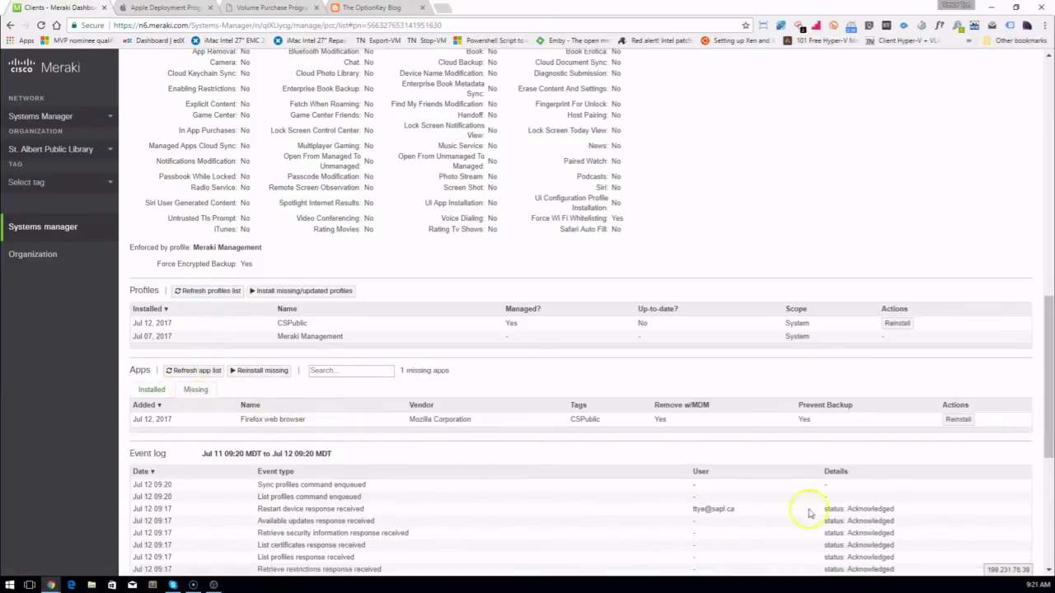
pyautogui.click(959, 420)
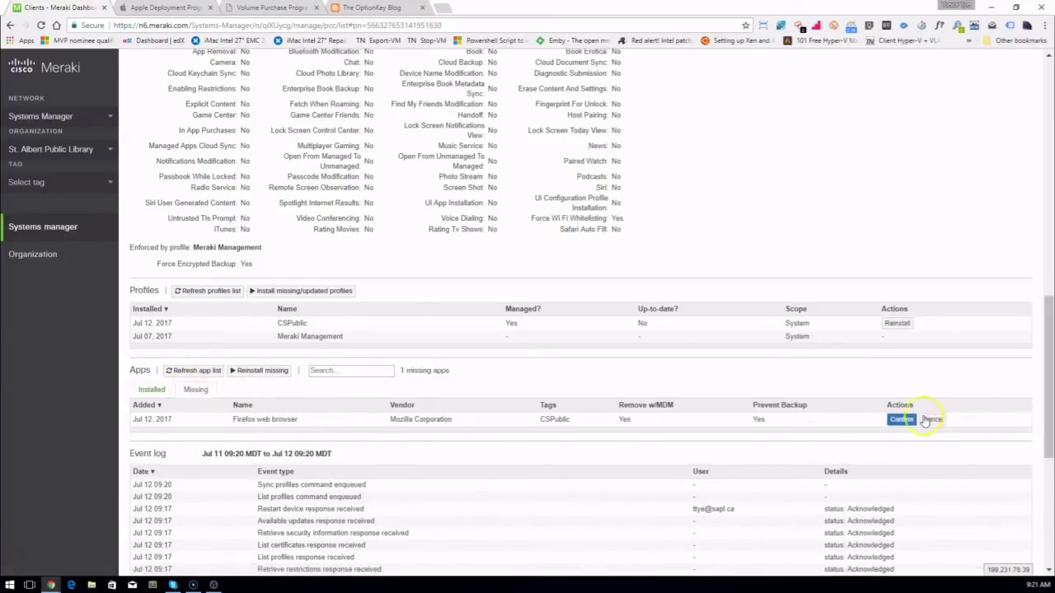
pyautogui.click(901, 420)
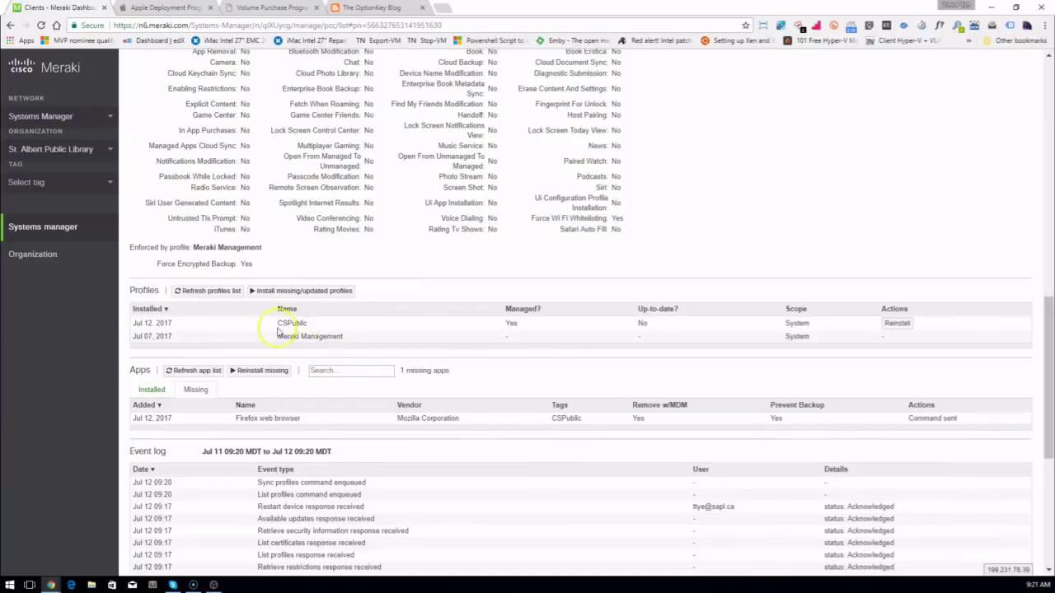
pyautogui.click(189, 371)
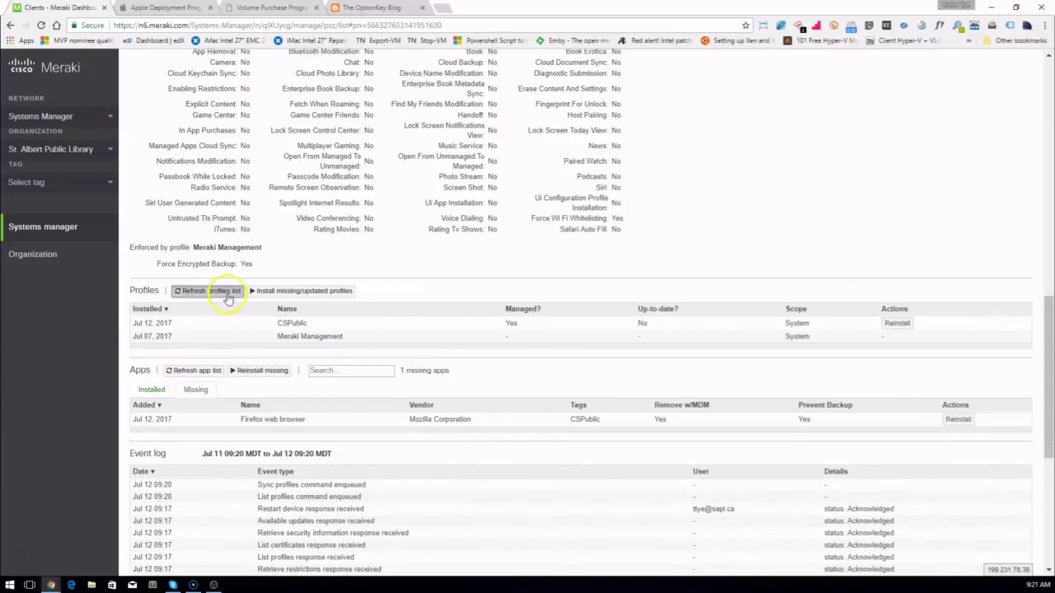
# Step: Refresh the iPad's client details and check the Activity log
pyautogui.scroll(10, 211, 301)
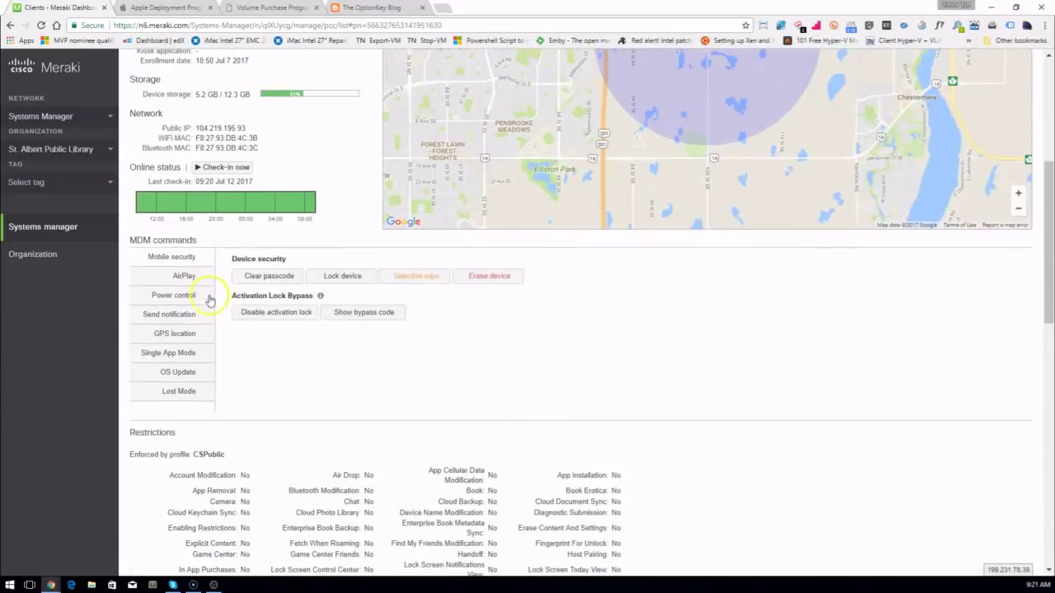
pyautogui.scroll(1, 295, 410)
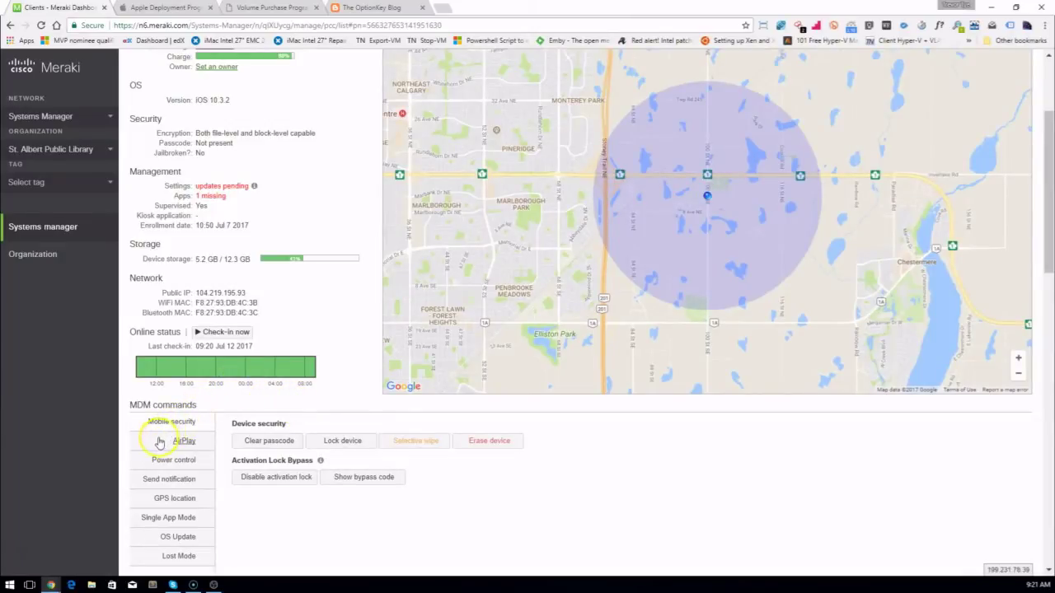
pyautogui.scroll(3, 165, 435)
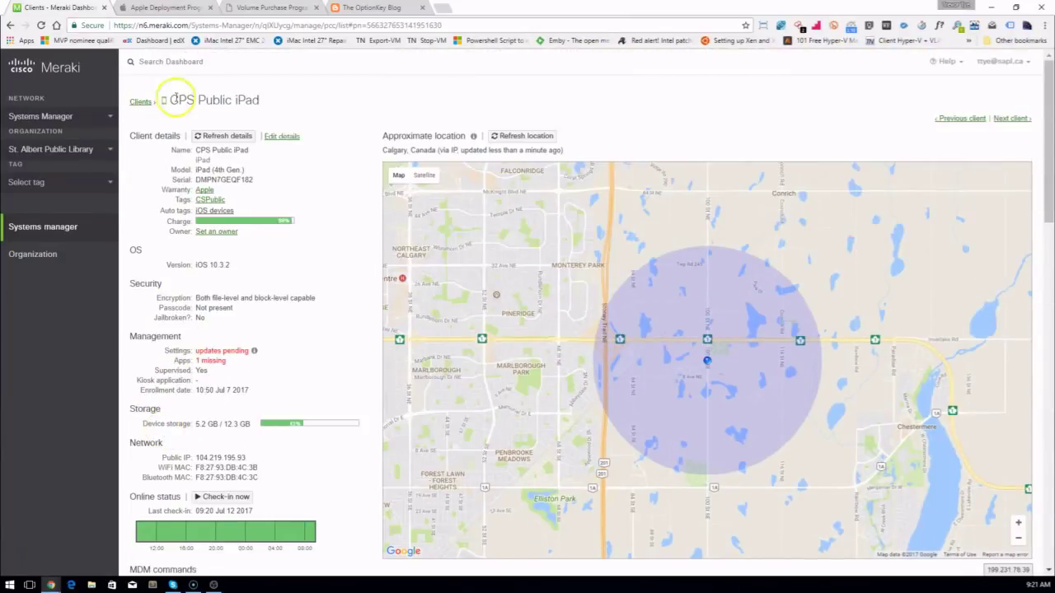
pyautogui.click(235, 136)
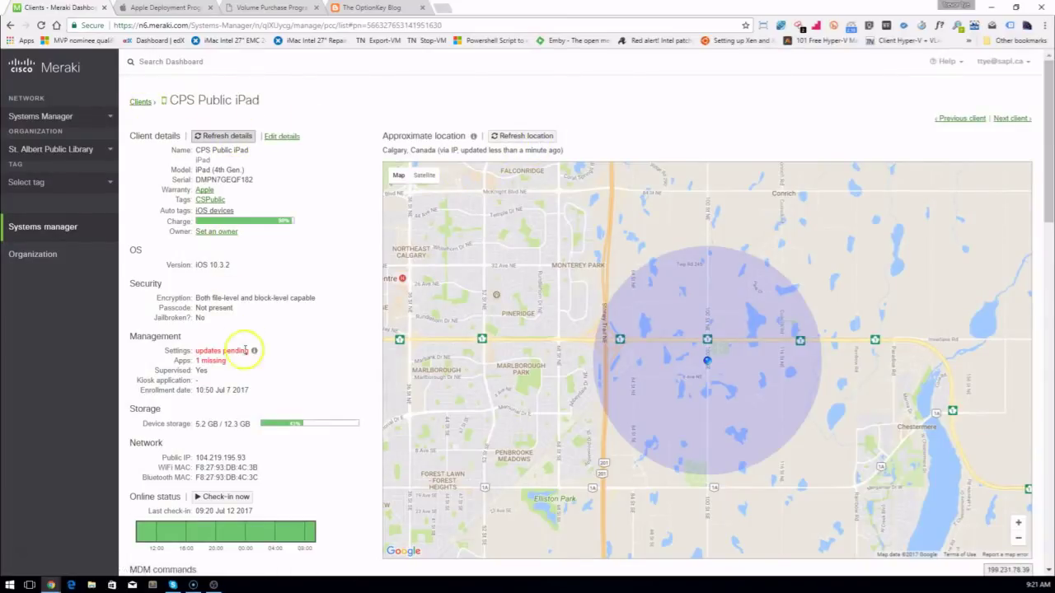
pyautogui.scroll(-2, 243, 362)
pyautogui.scroll(-7, 238, 384)
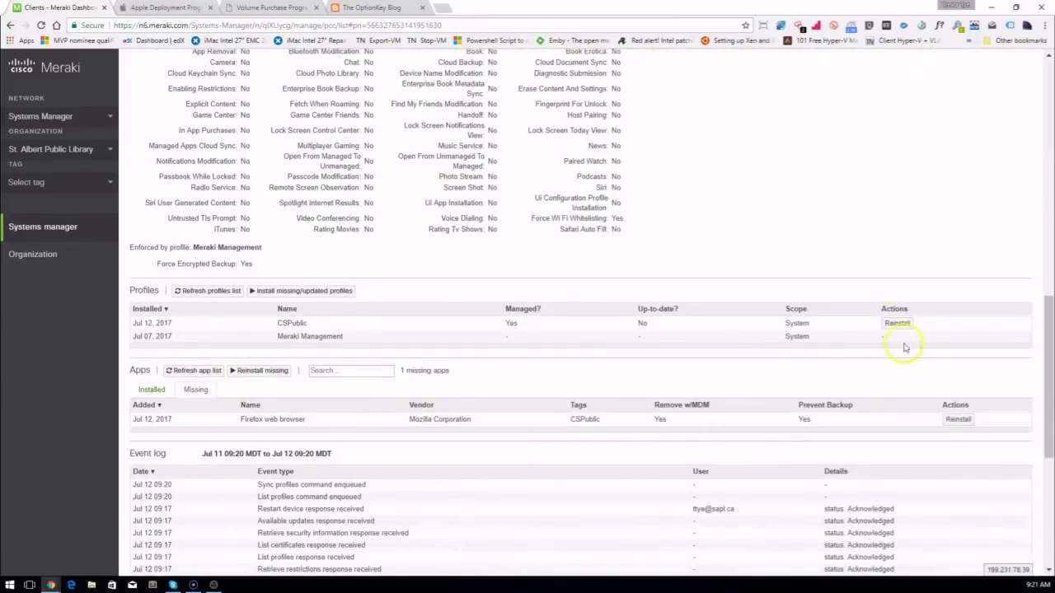
pyautogui.scroll(-2, 690, 406)
pyautogui.scroll(-3, 690, 407)
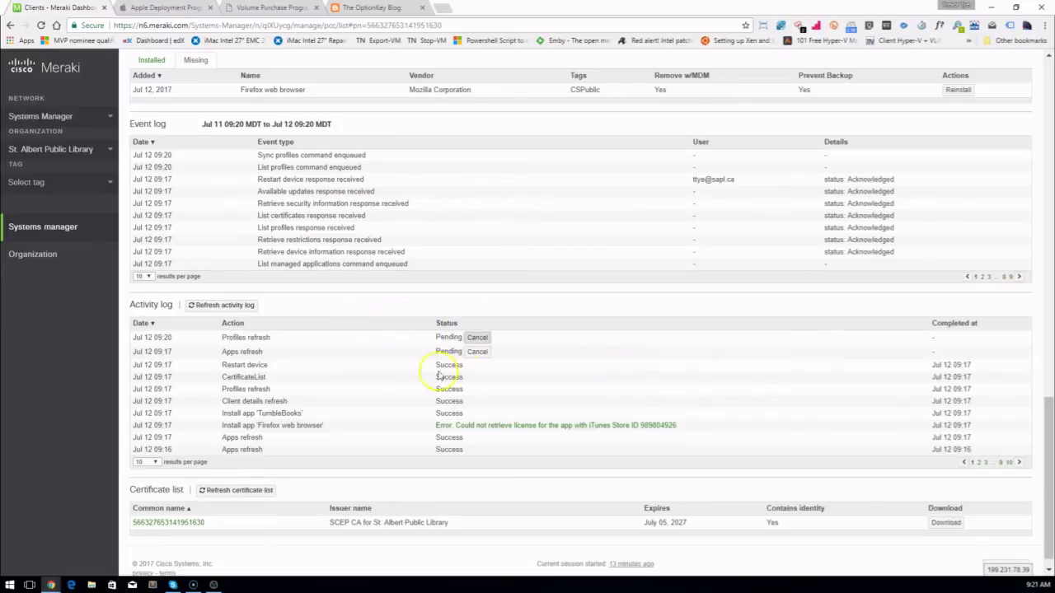
# Step: Refresh the CPS Public iPad's activity log to show the pending Firefox install and CSPublic update
pyautogui.scroll(1, 353, 405)
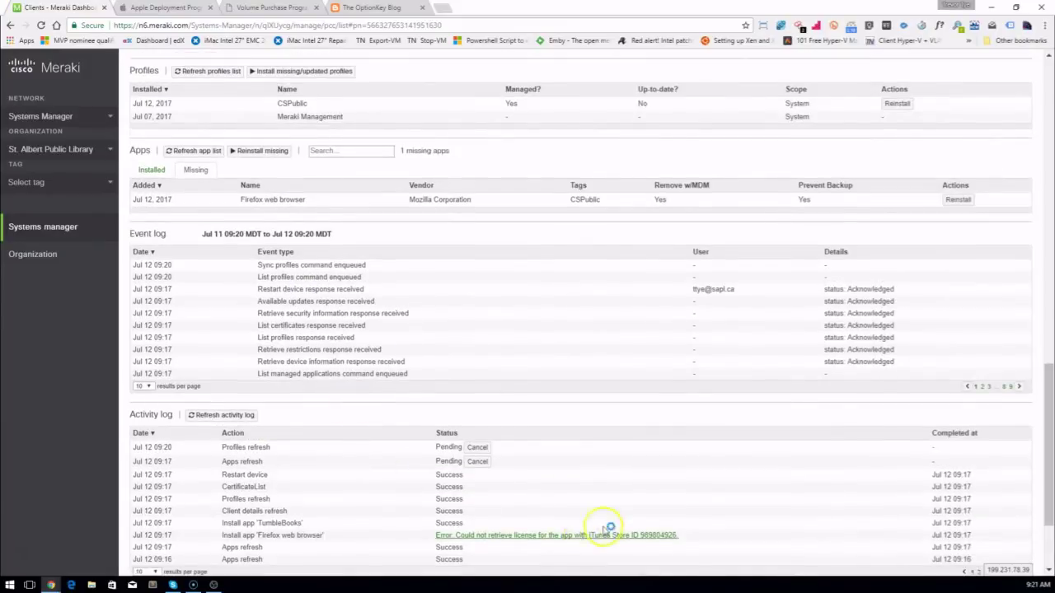
pyautogui.scroll(-1, 577, 471)
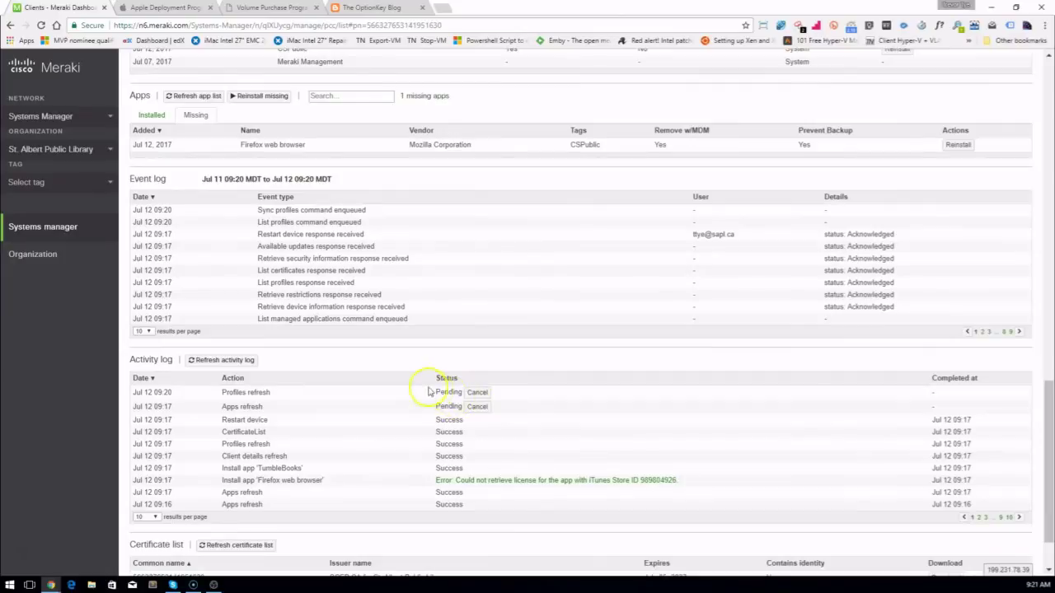
pyautogui.click(233, 360)
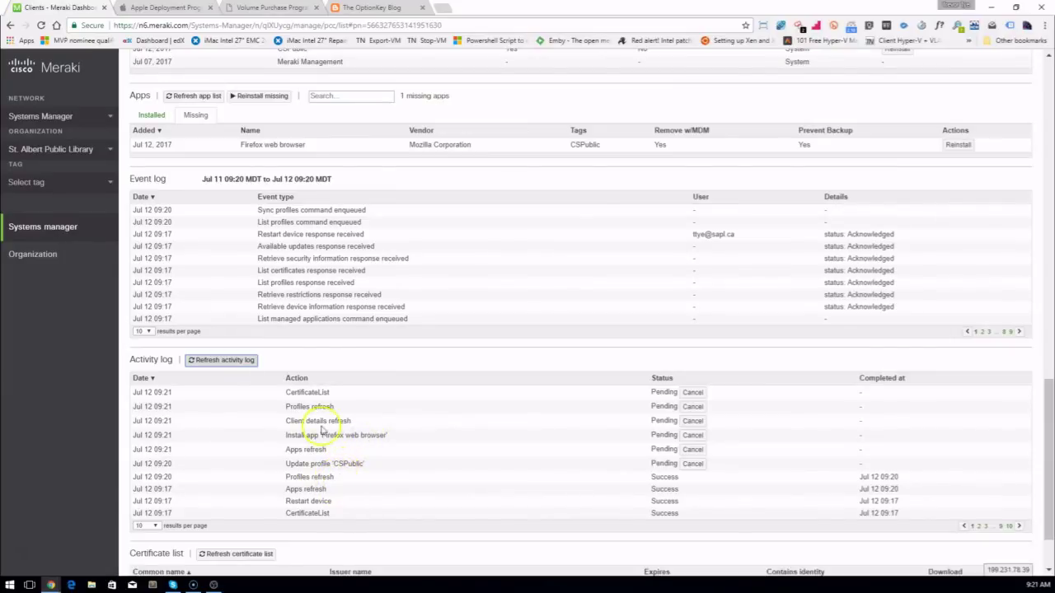
# Step: Go to the Systems manager Monitor > Clients list
pyautogui.scroll(1, 264, 264)
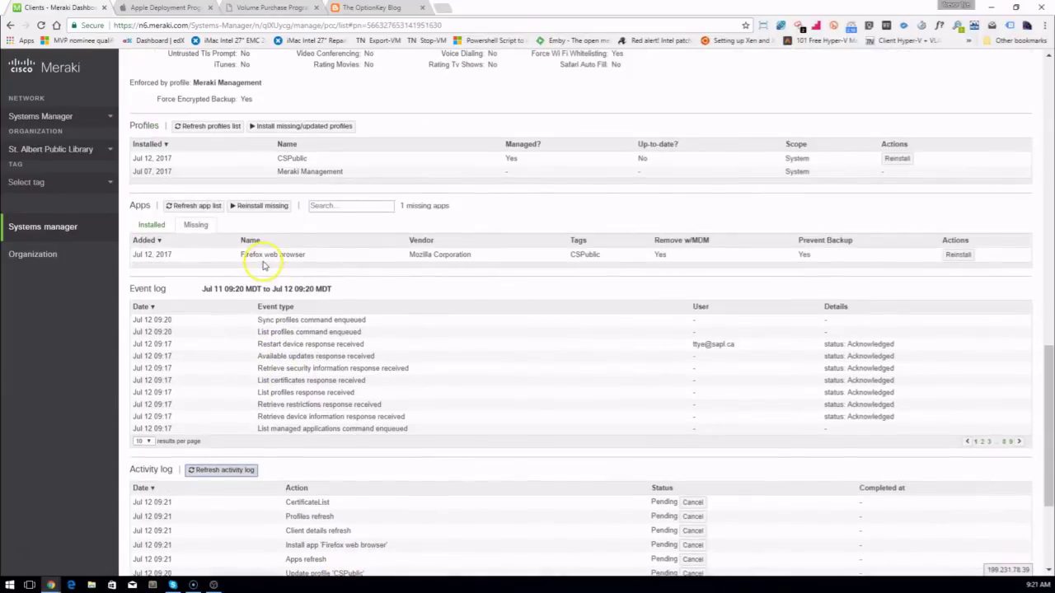
pyautogui.scroll(1, 260, 265)
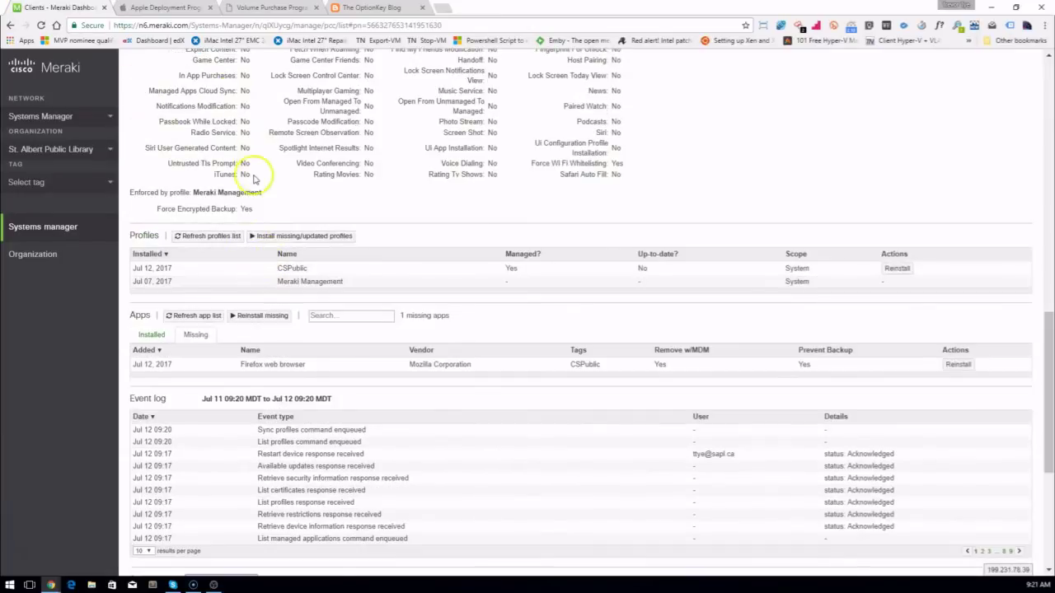
pyautogui.scroll(2, 252, 179)
pyautogui.scroll(6, 247, 185)
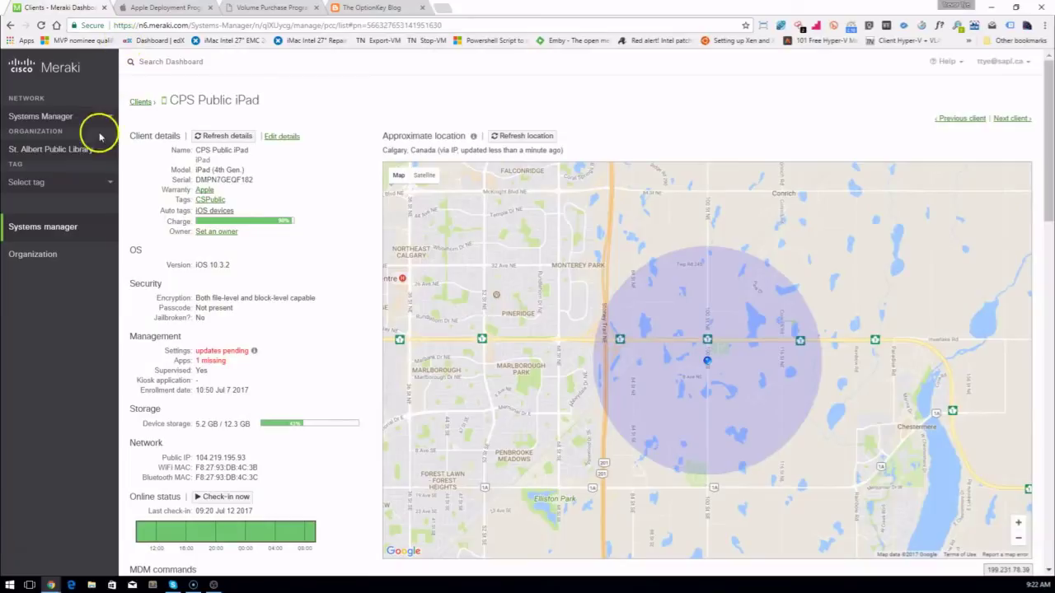
pyautogui.moveTo(66, 222)
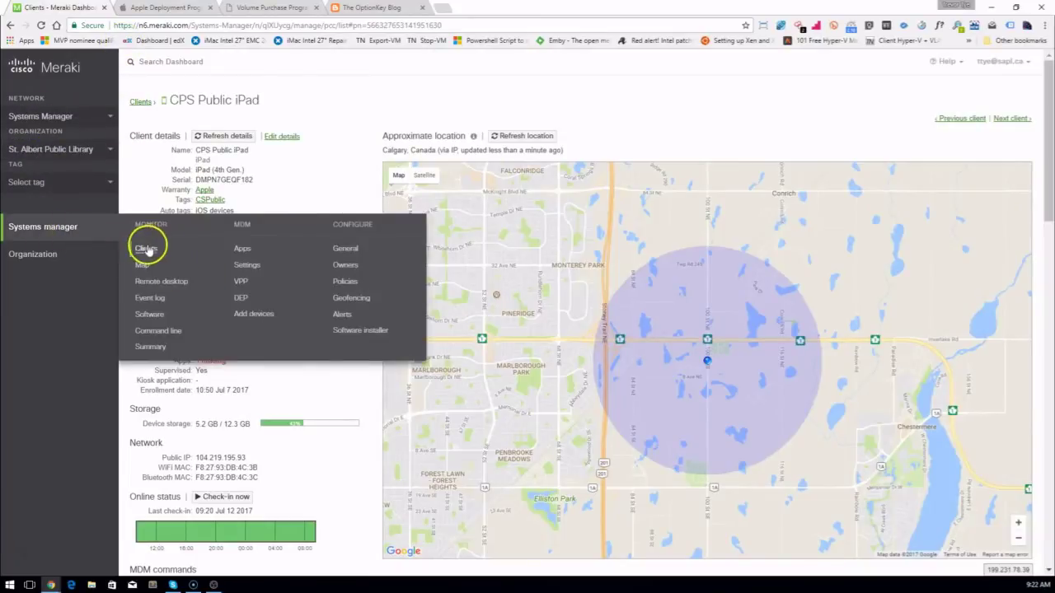
pyautogui.click(148, 250)
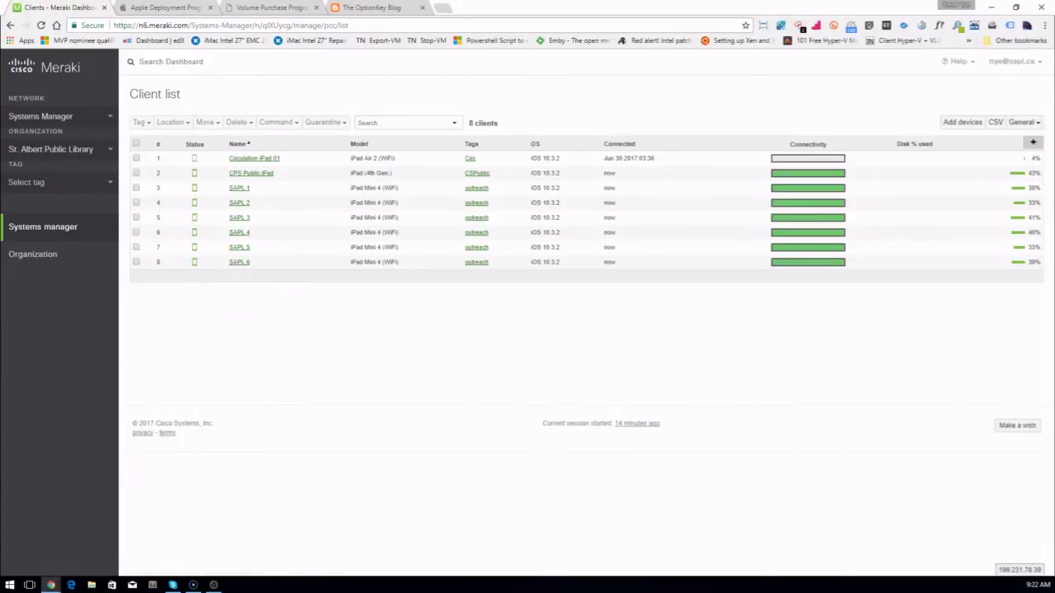
# Step: Let the Client list of 8 iPads load and check the sidebar's network list
pyautogui.click(213, 585)
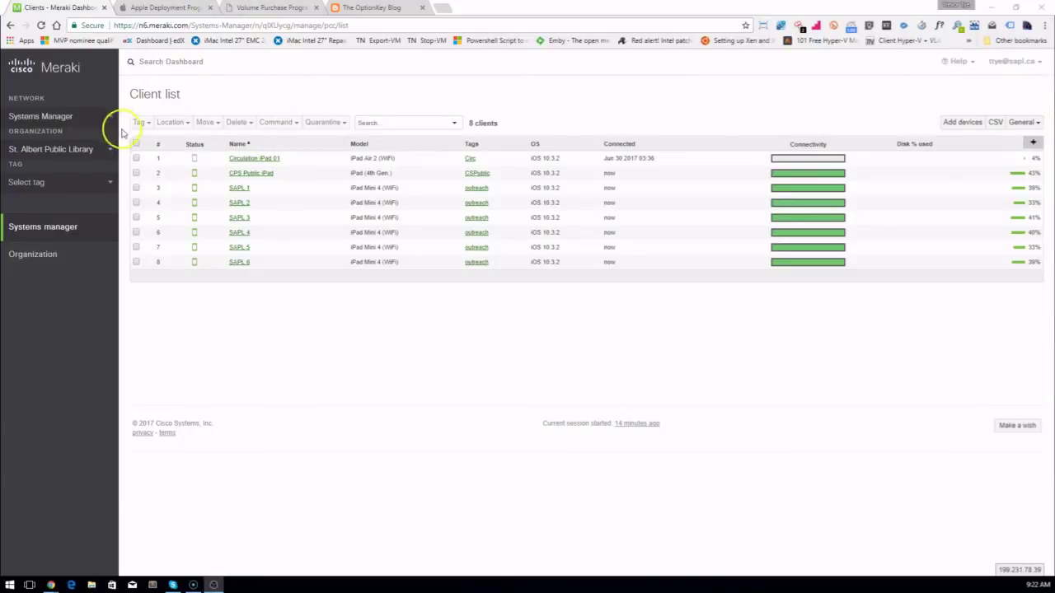
pyautogui.click(50, 117)
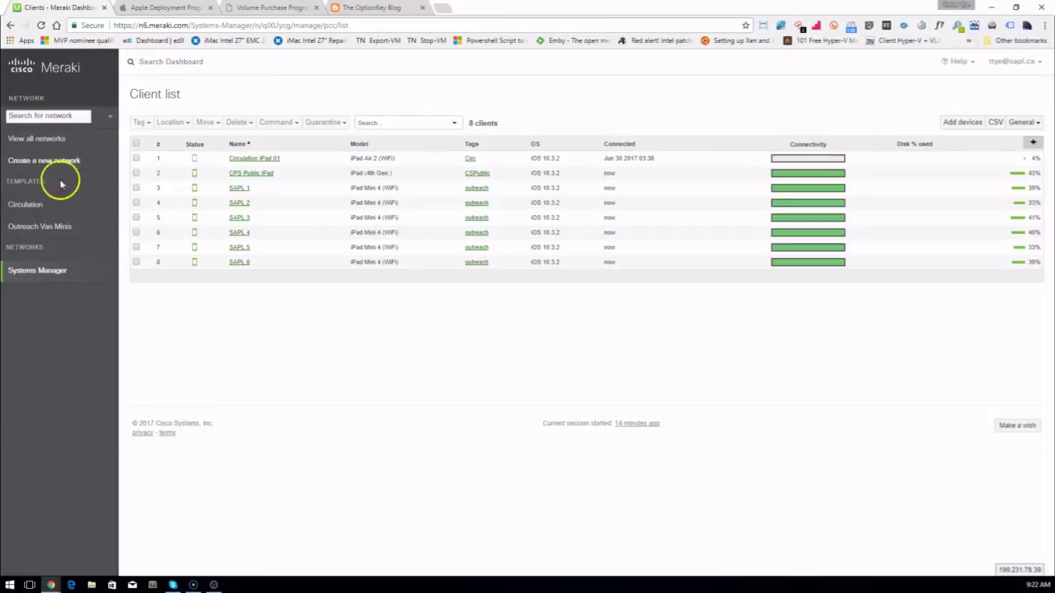
pyautogui.click(256, 84)
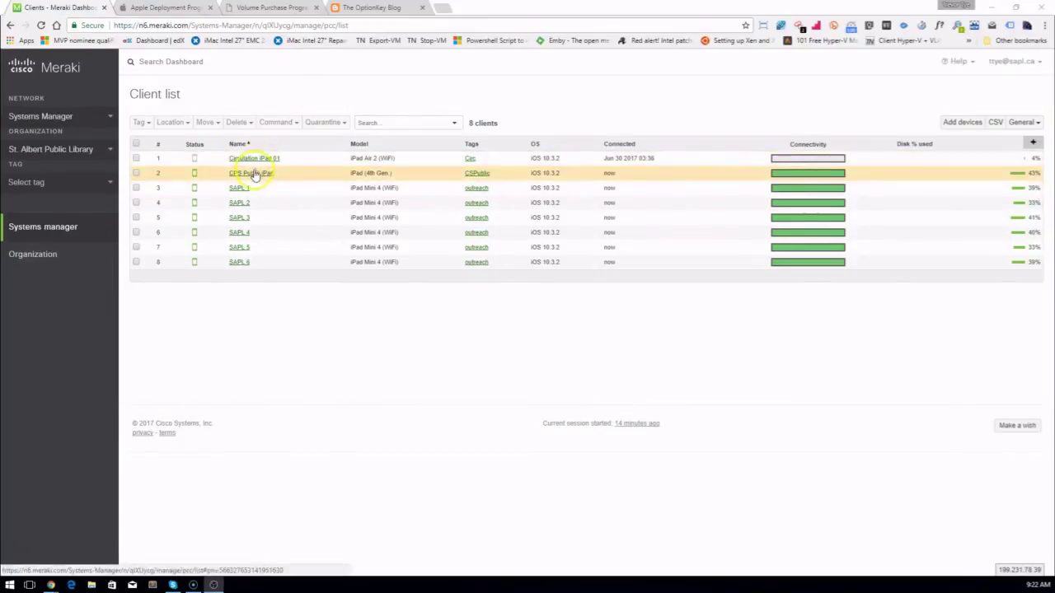
pyautogui.moveTo(78, 228)
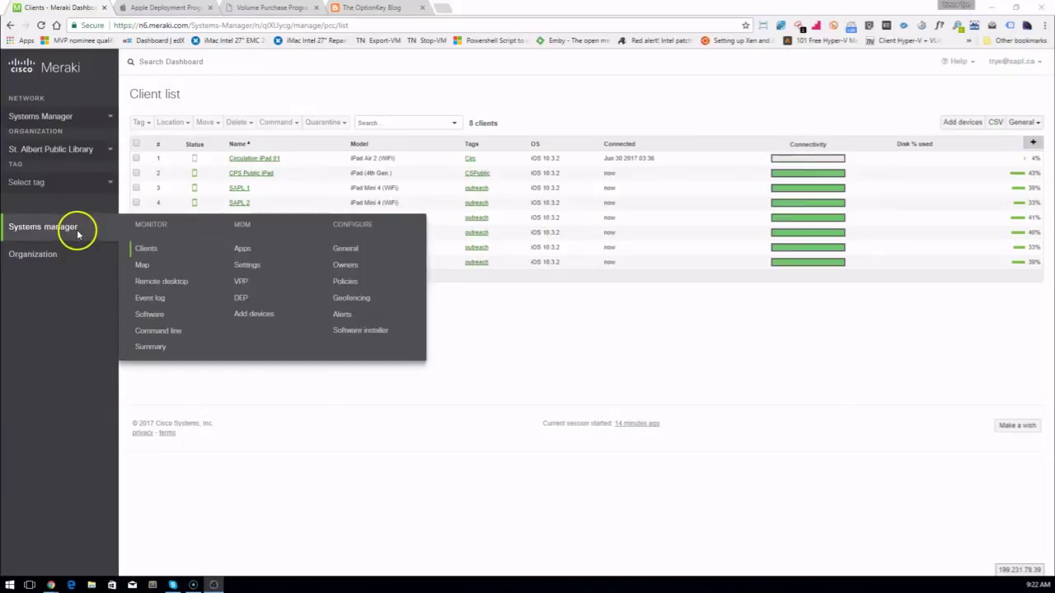
# Step: Browse the Systems manager MDM > Apps list of managed apps
pyautogui.click(242, 248)
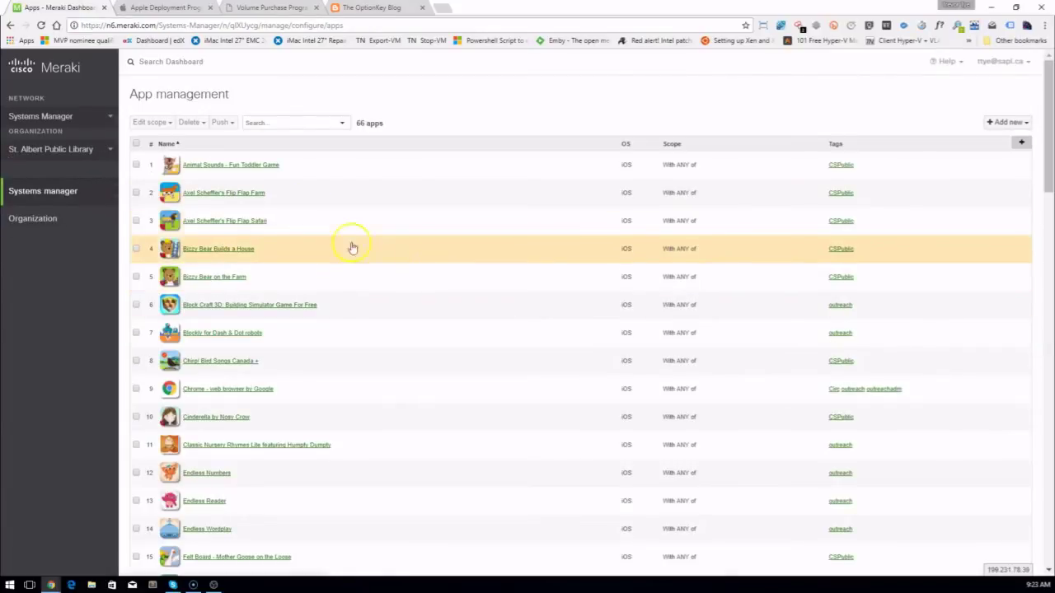
pyautogui.scroll(-2, 311, 428)
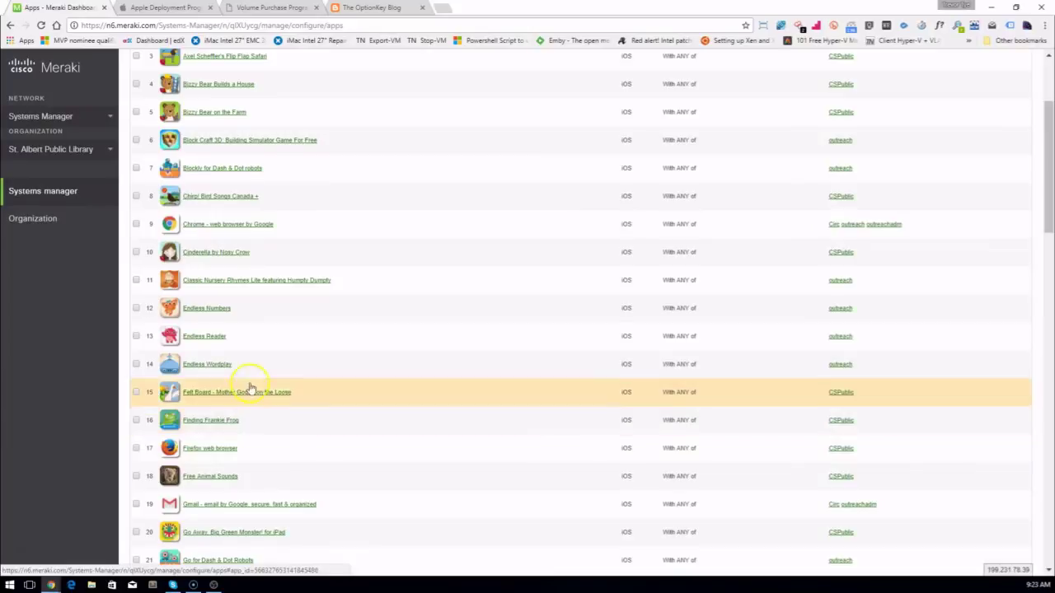
pyautogui.scroll(3, 231, 156)
# Step: Check MDM > VPP licensed applications, where Firefox web browser has 11 of 12 licences available
pyautogui.moveTo(89, 187)
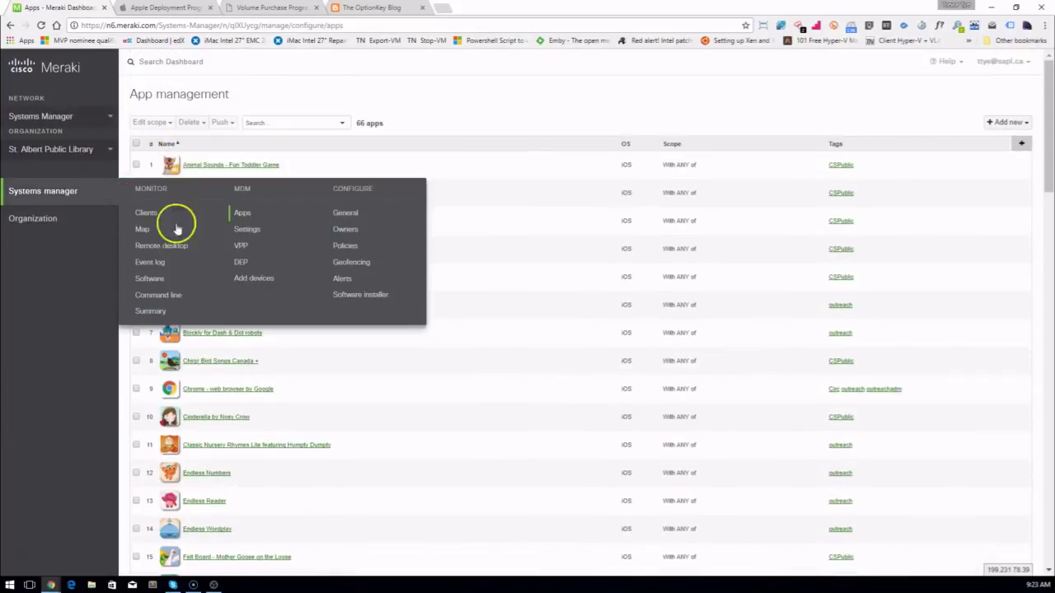
pyautogui.click(242, 247)
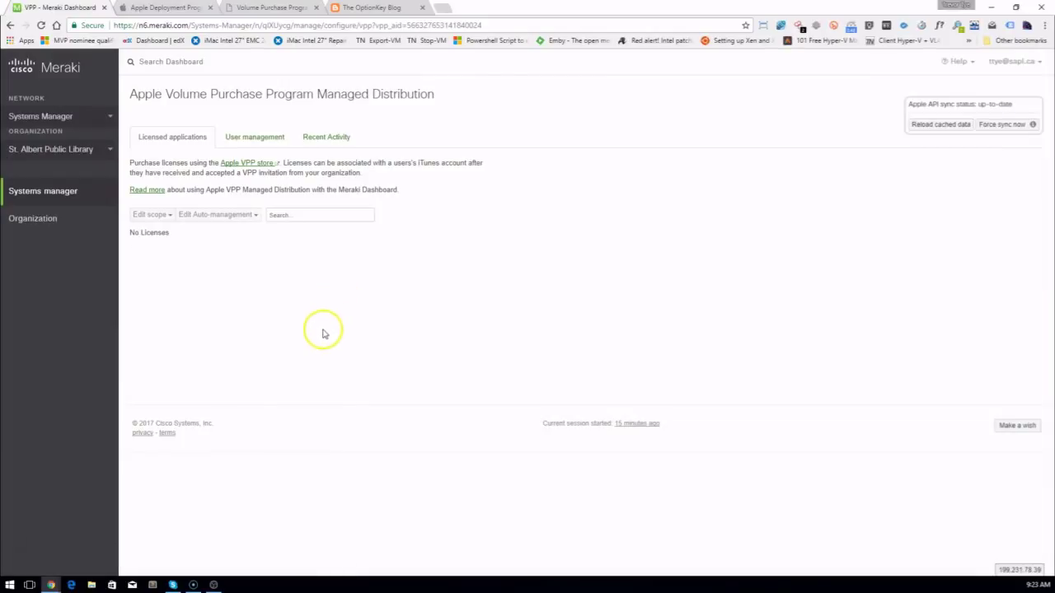
pyautogui.scroll(-3, 305, 384)
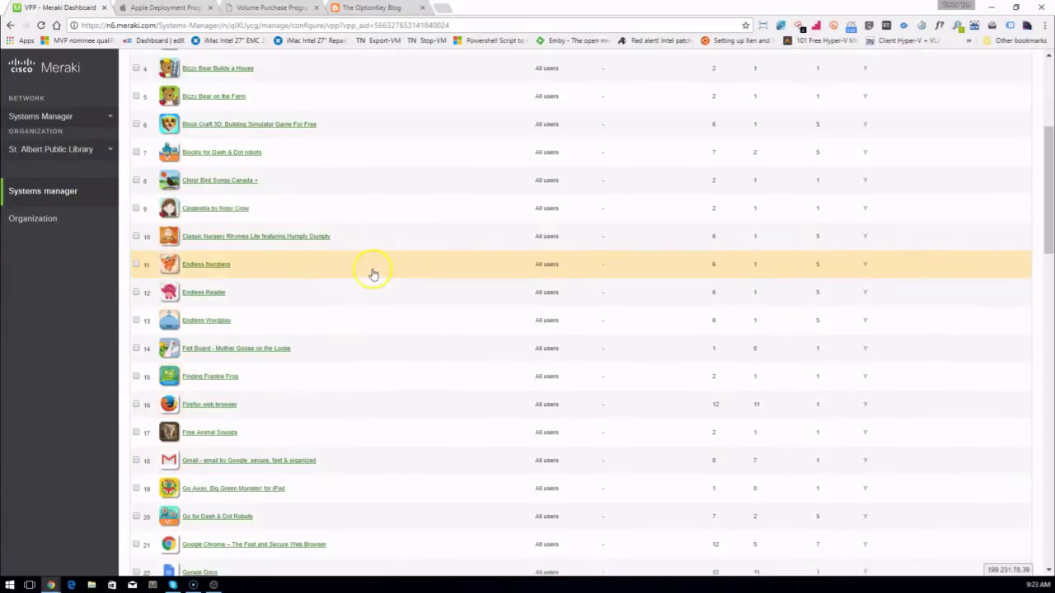
pyautogui.scroll(3, 372, 272)
pyautogui.moveTo(66, 186)
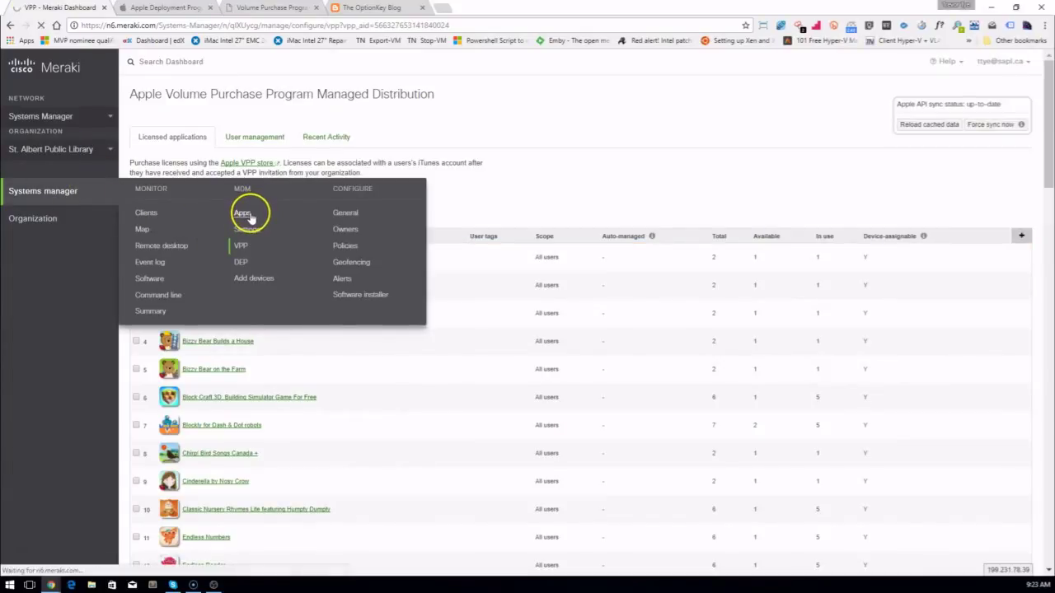
# Step: Set Firefox web browser's 'Install on devices' scope to 'No devices (disabled)' and save
pyautogui.click(251, 214)
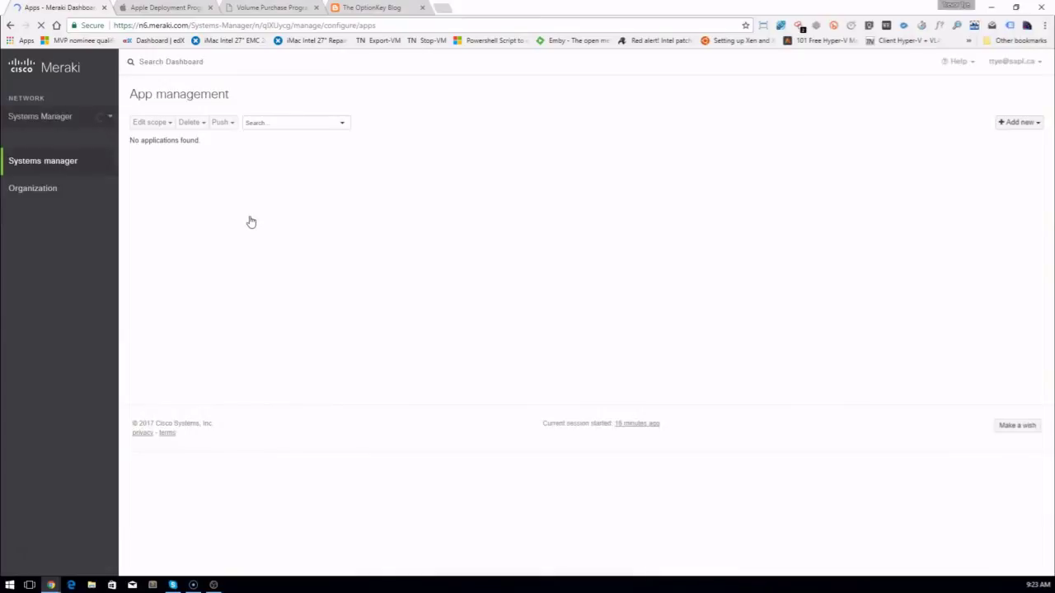
pyautogui.scroll(-2, 276, 387)
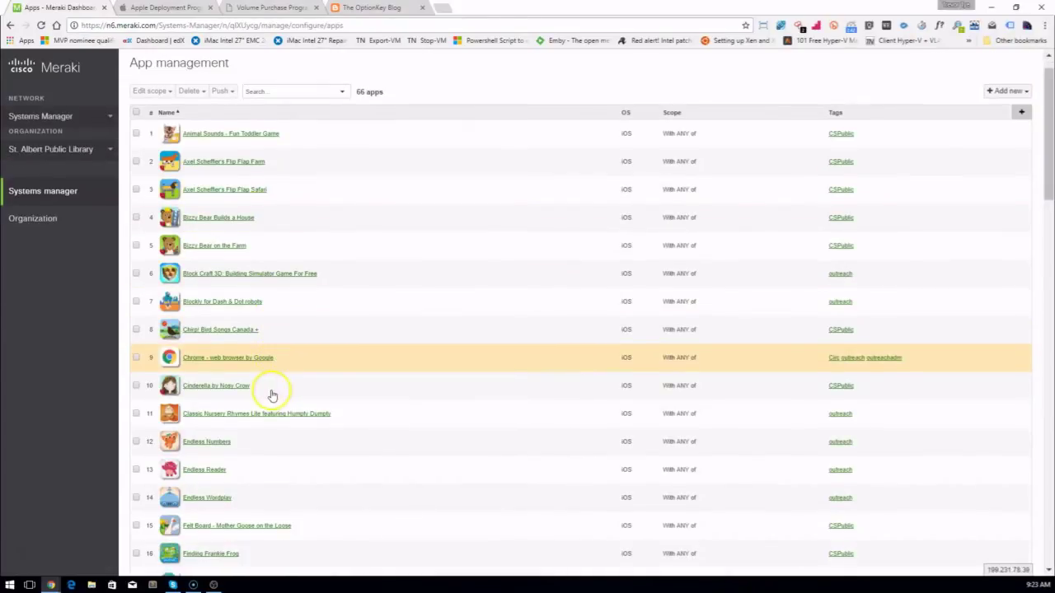
pyautogui.scroll(-5, 272, 395)
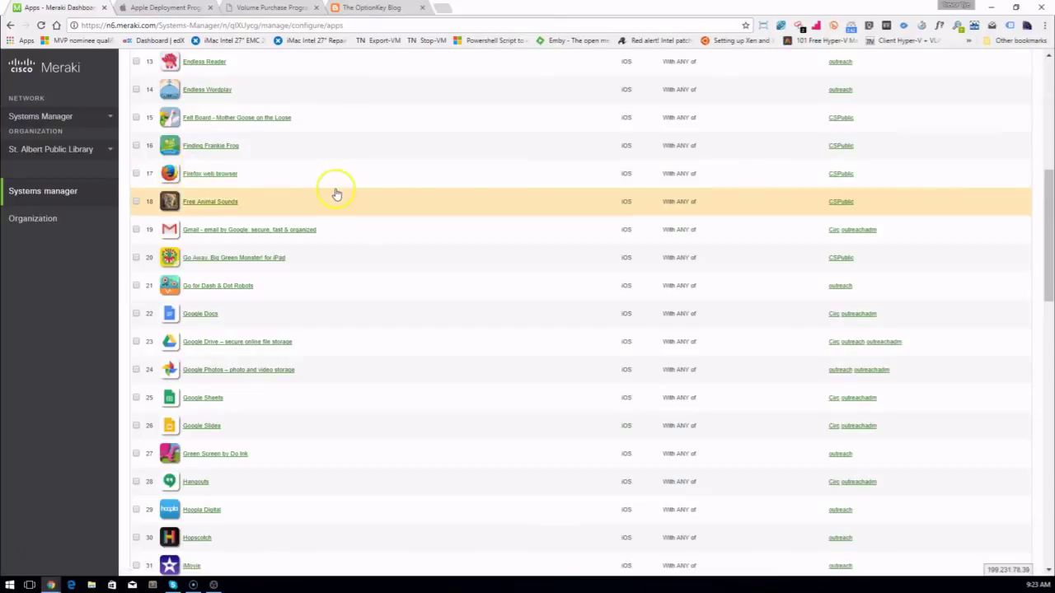
pyautogui.click(140, 176)
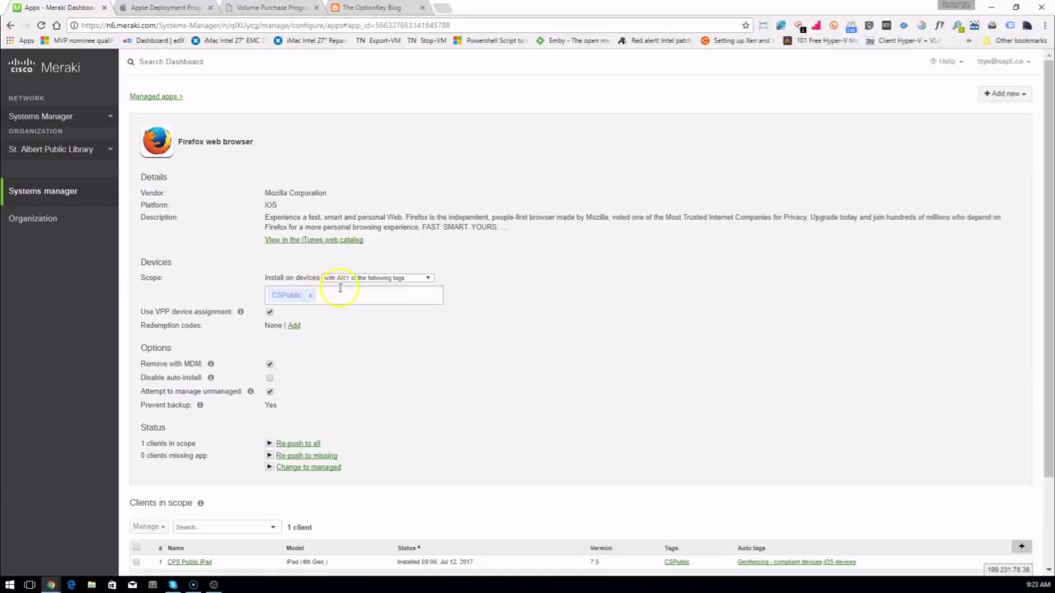
pyautogui.click(370, 277)
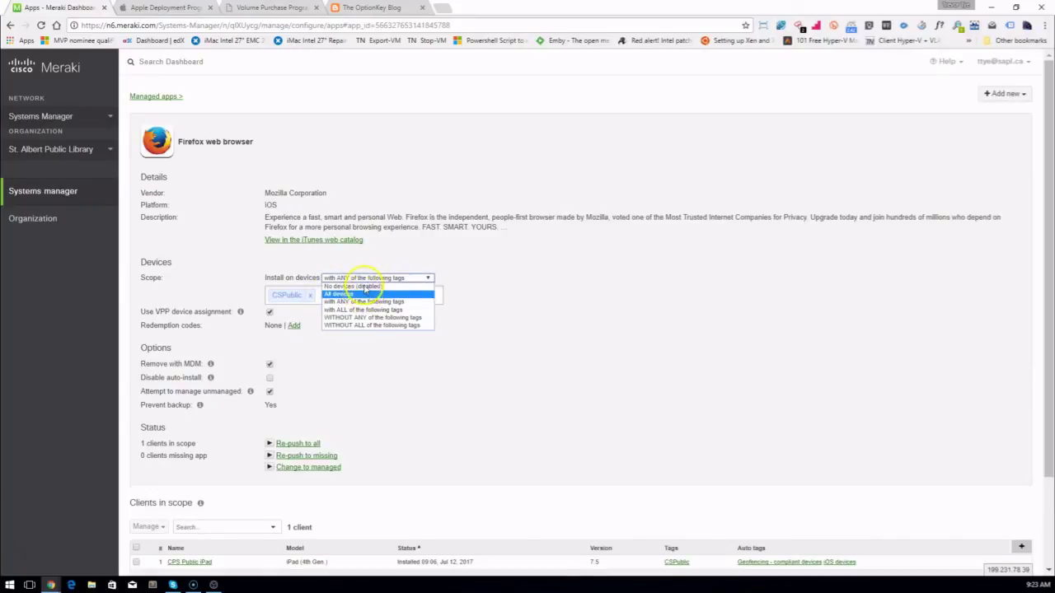
pyautogui.click(367, 287)
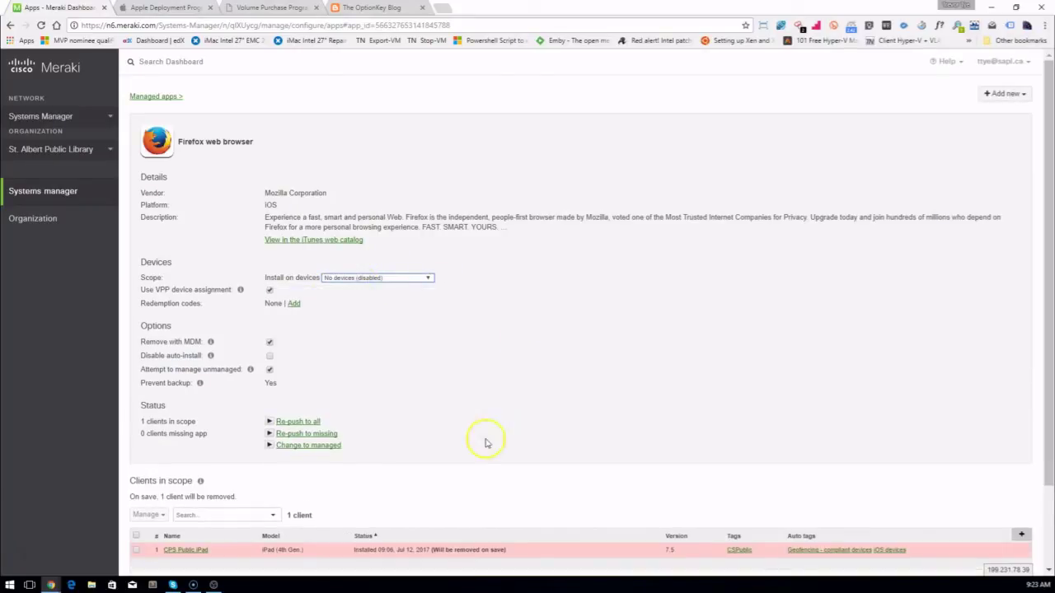
pyautogui.scroll(-1, 590, 464)
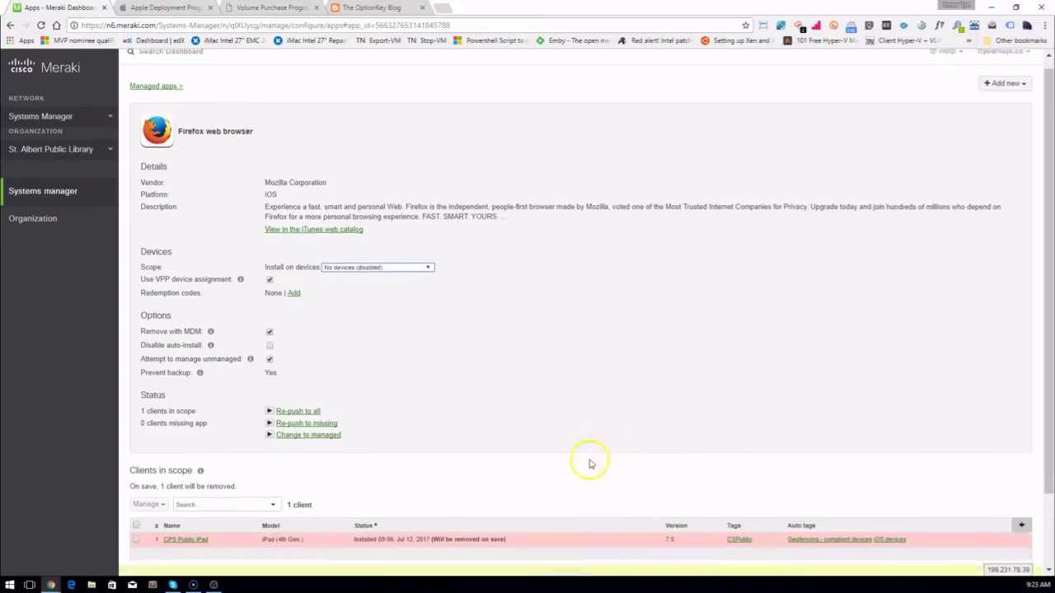
pyautogui.click(565, 536)
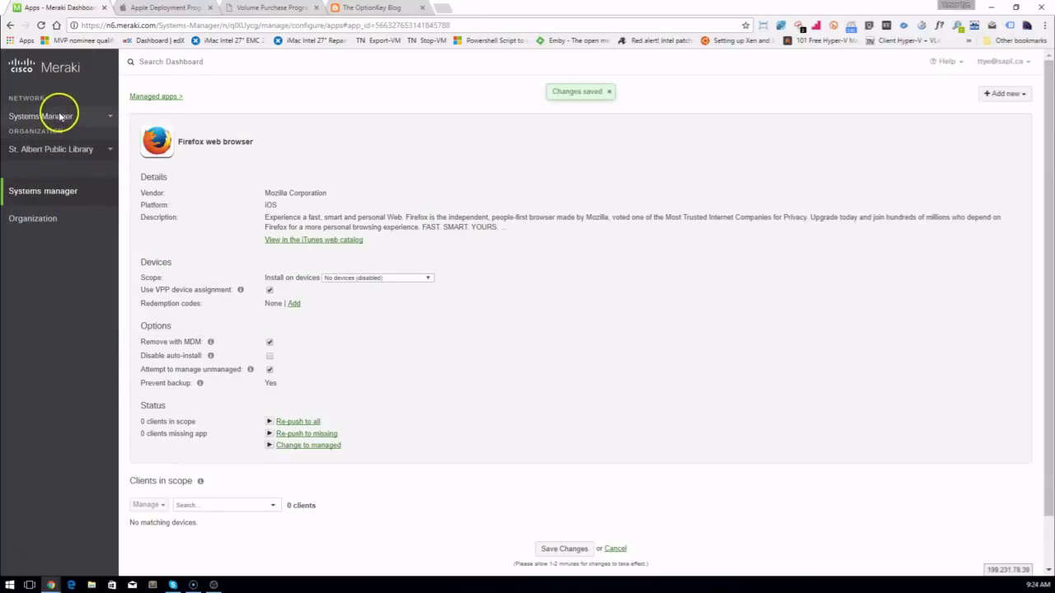
# Step: Open the CPS Public iPad's details from Clients, then reselect the Systems Manager network
pyautogui.moveTo(113, 193)
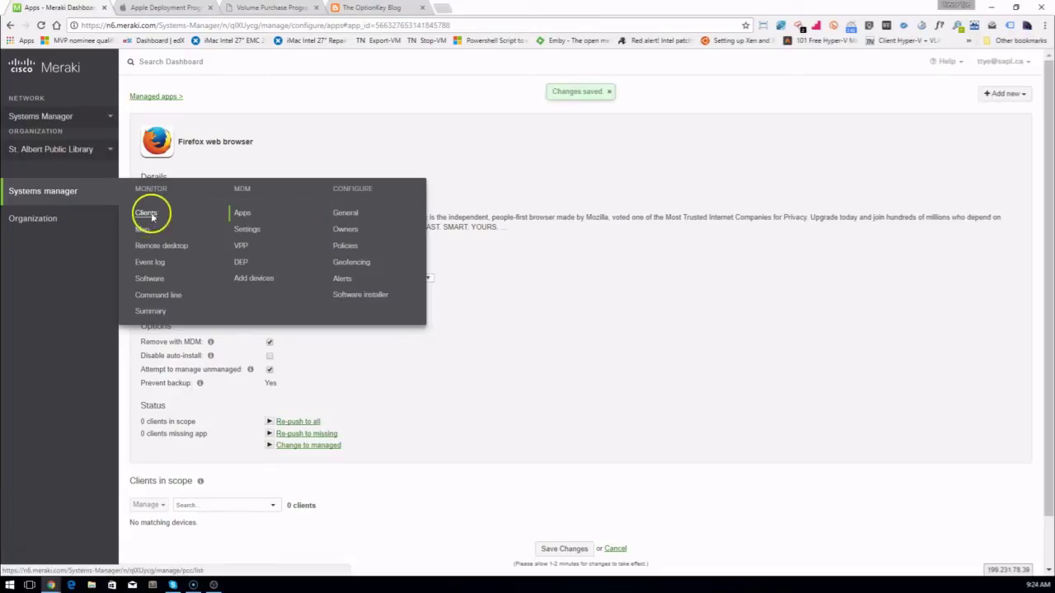
pyautogui.click(152, 217)
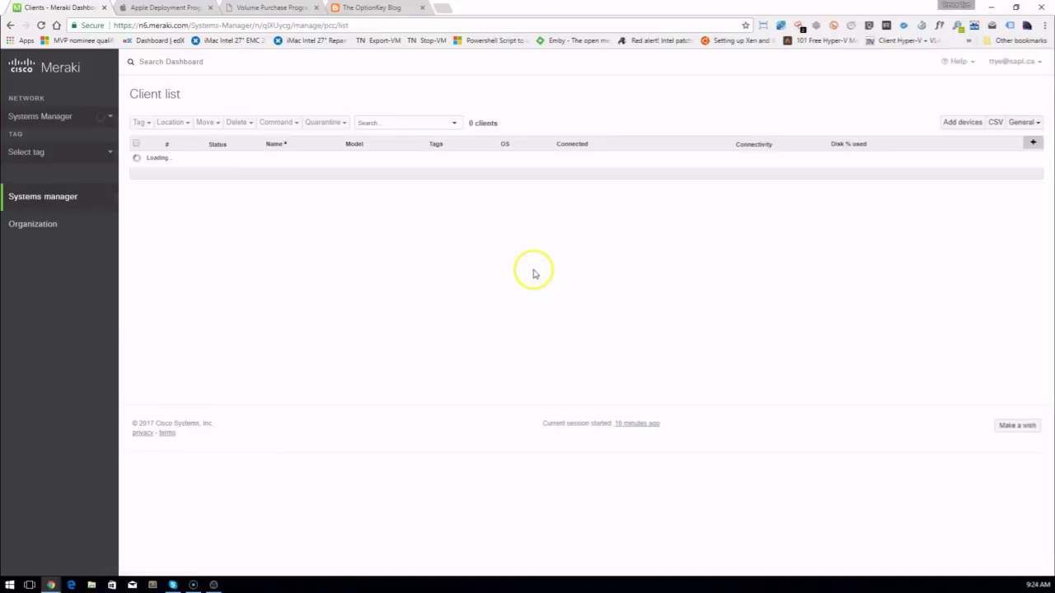
pyautogui.click(261, 174)
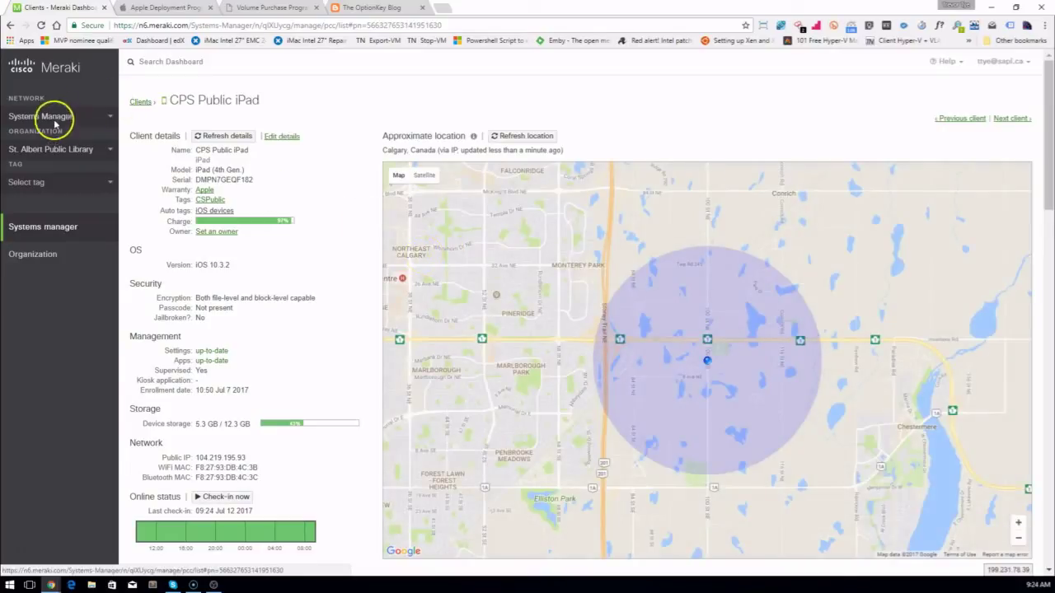
pyautogui.click(84, 114)
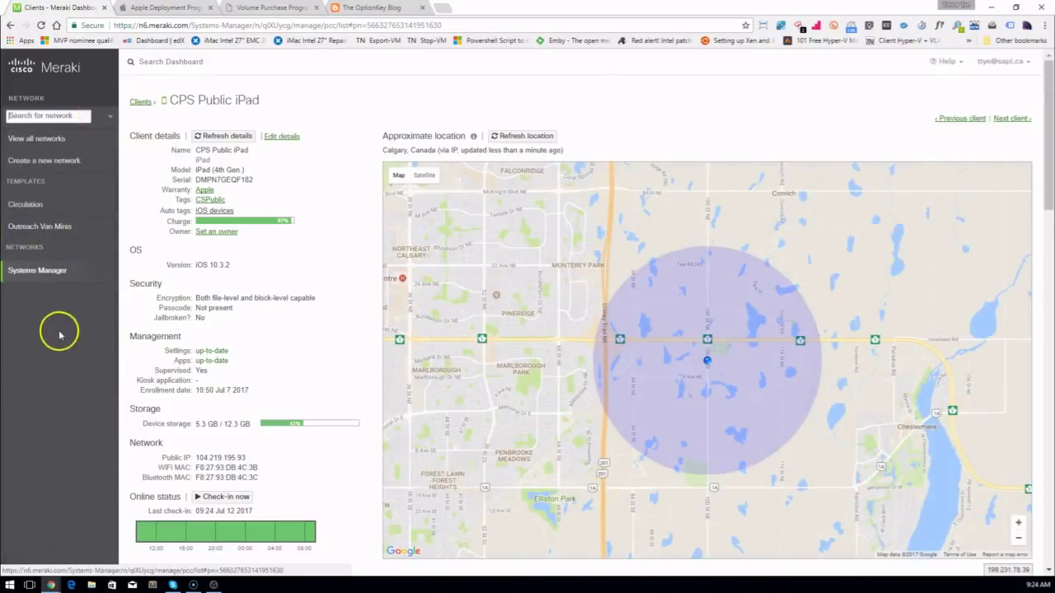
pyautogui.click(81, 270)
pyautogui.moveTo(90, 227)
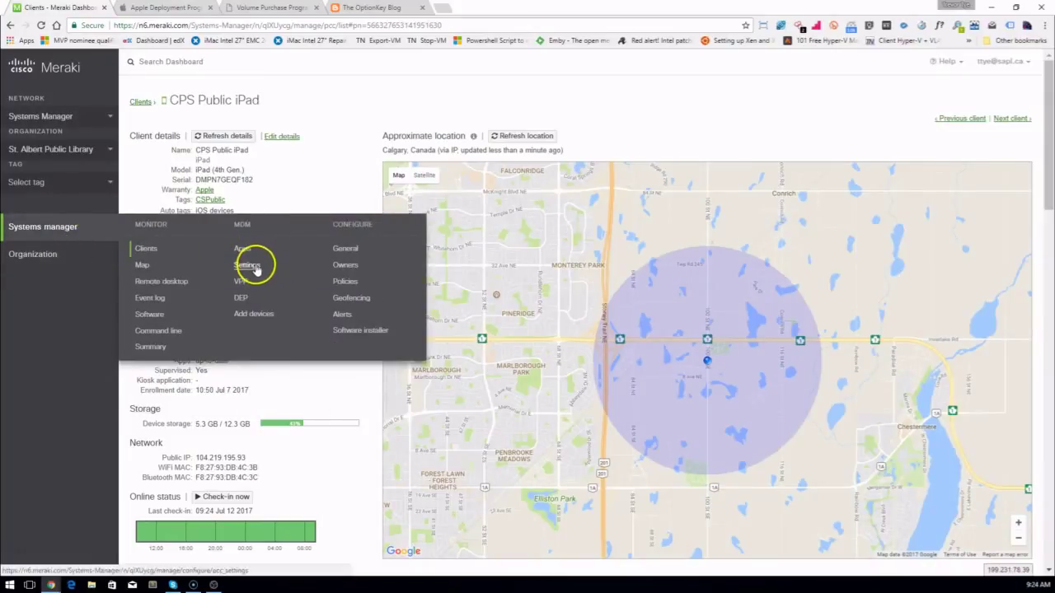
# Step: Review the Circ profile's Restrictions, expanding the iOS show/hide apps (supervised) whitelist
pyautogui.click(247, 266)
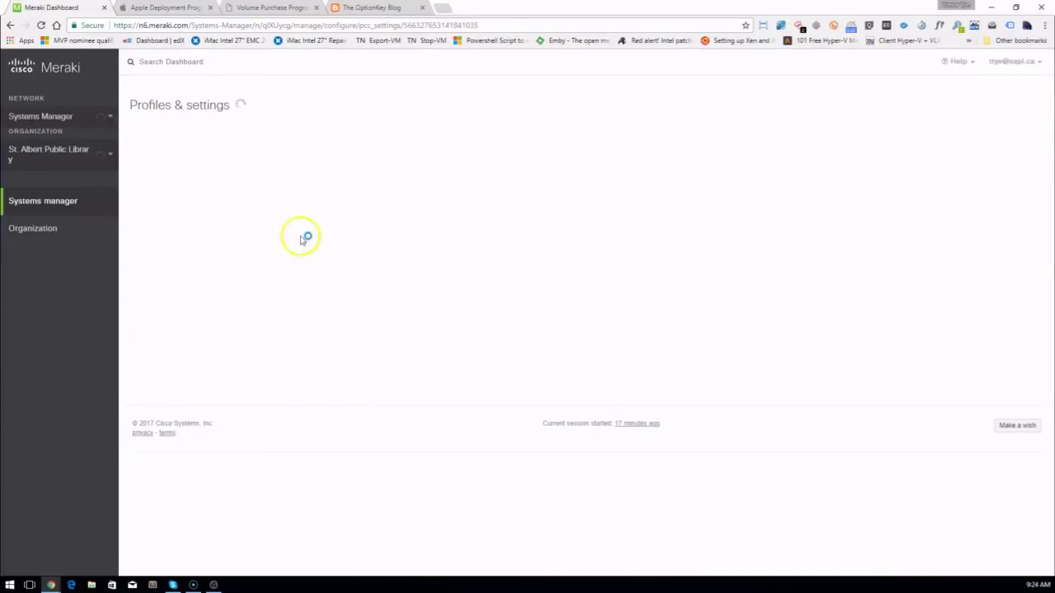
pyautogui.click(182, 185)
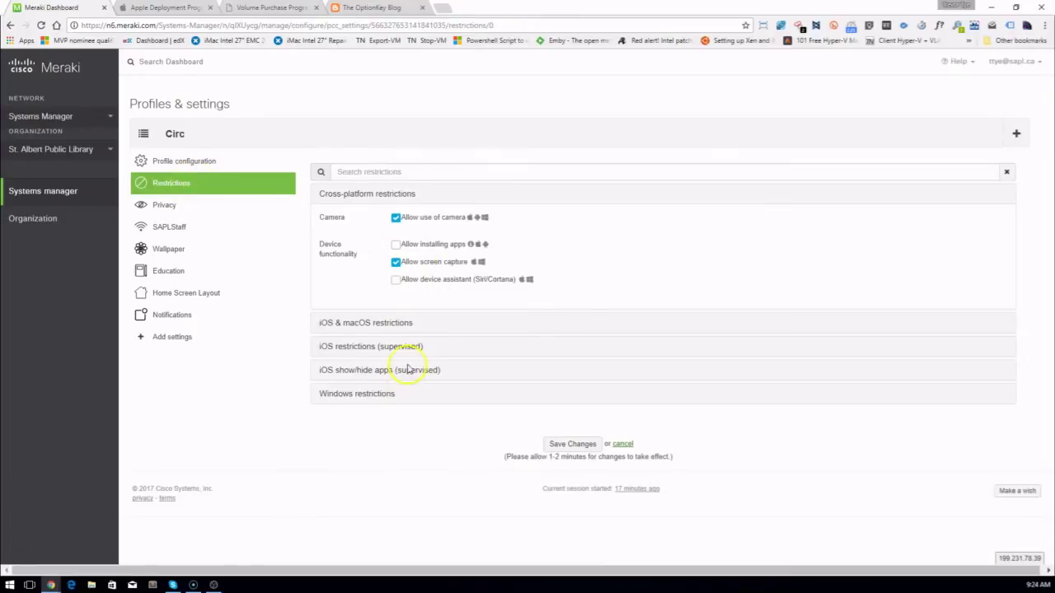
pyautogui.click(409, 369)
pyautogui.scroll(-4, 671, 419)
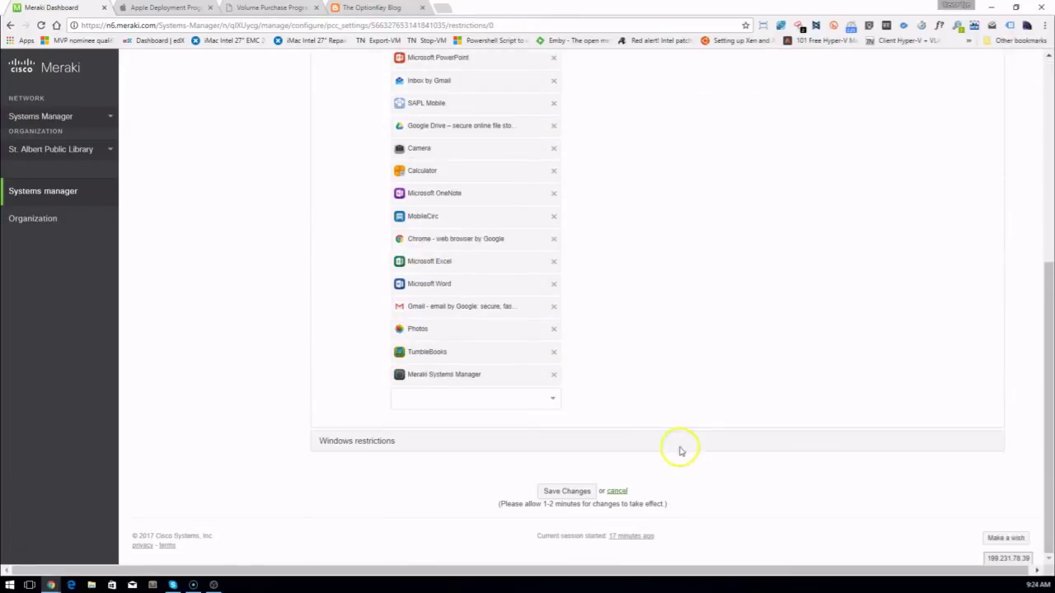
pyautogui.scroll(1, 663, 391)
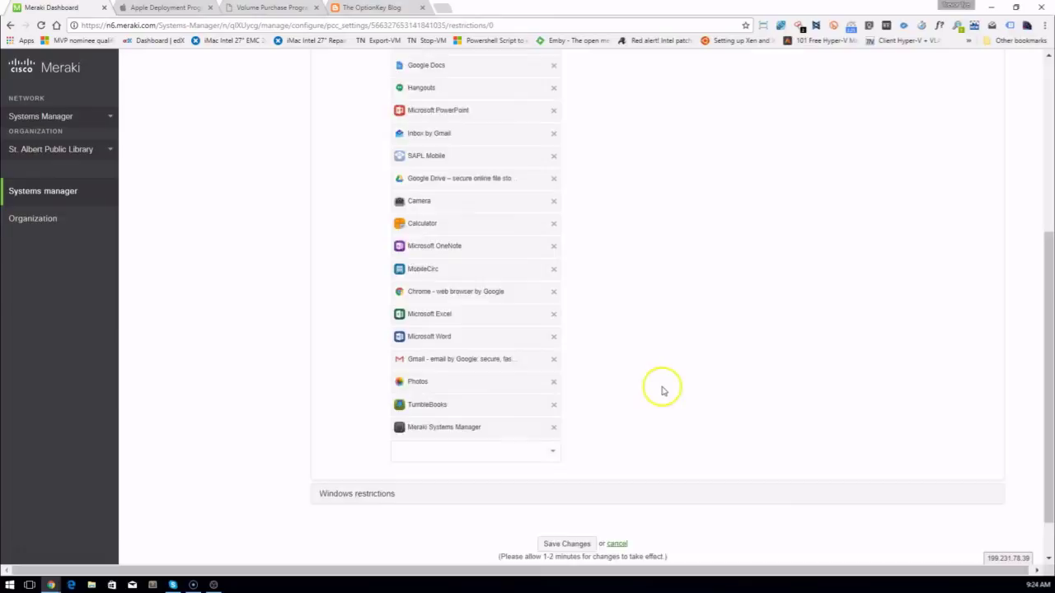
pyautogui.scroll(3, 663, 391)
pyautogui.scroll(-4, 573, 427)
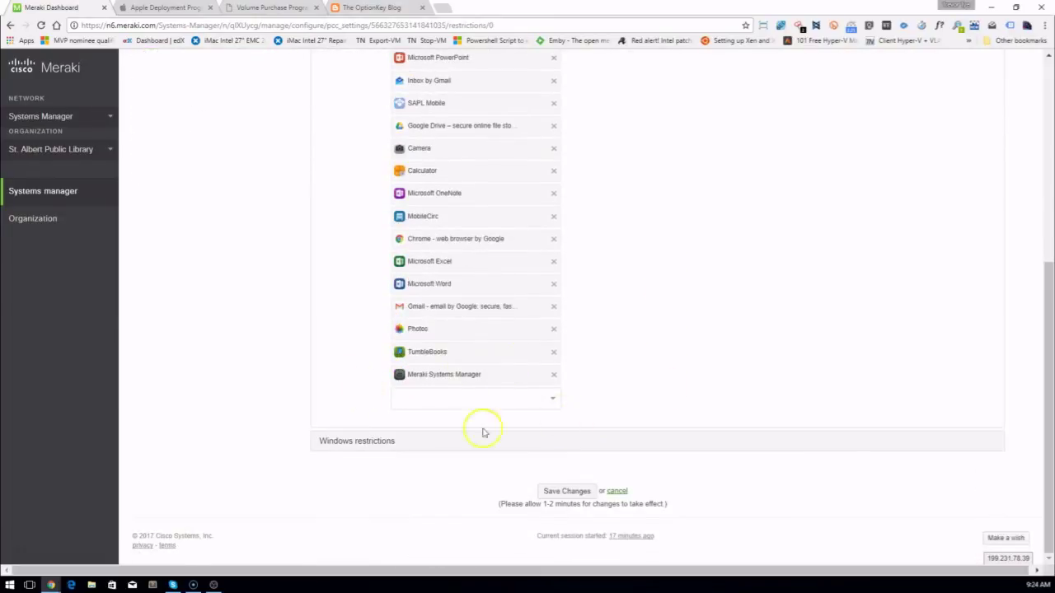
pyautogui.scroll(6, 576, 273)
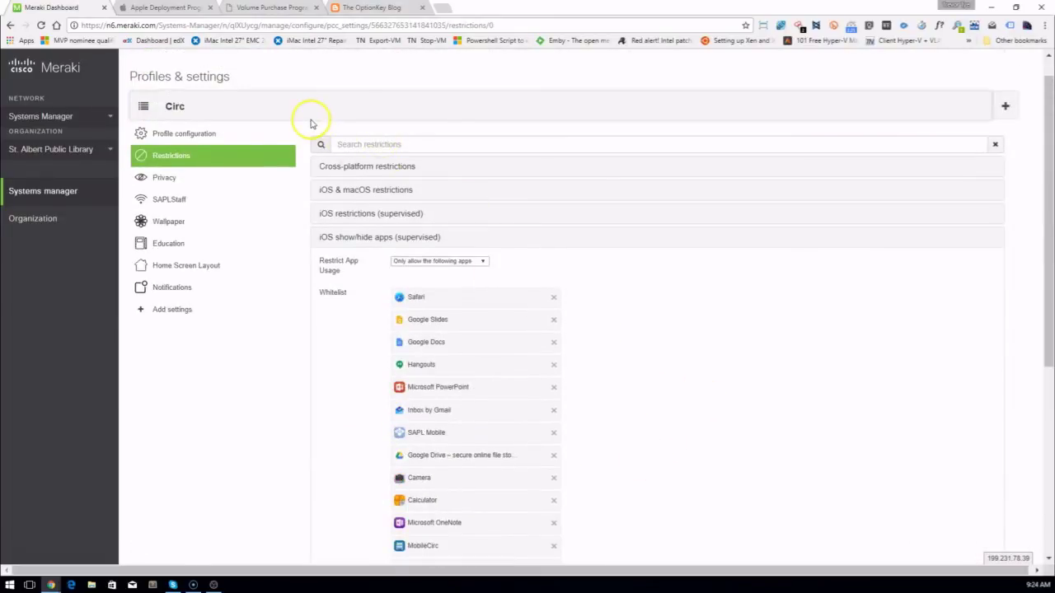
pyautogui.click(264, 105)
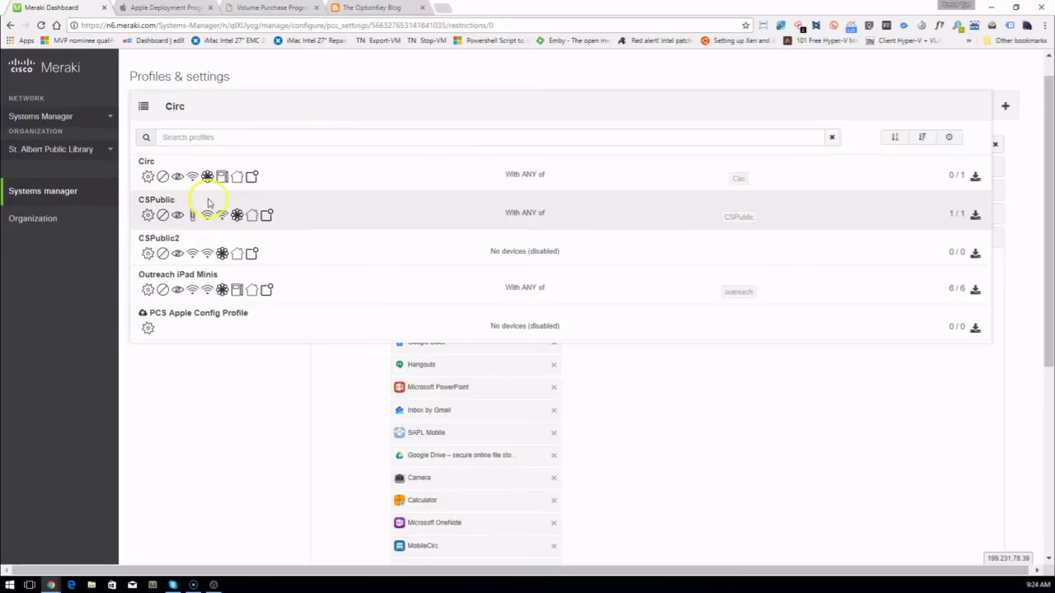
# Step: In CSPublic Restrictions, delete Firefox web browser from the iOS show/hide apps whitelist and save
pyautogui.click(208, 202)
pyautogui.scroll(-3, 494, 471)
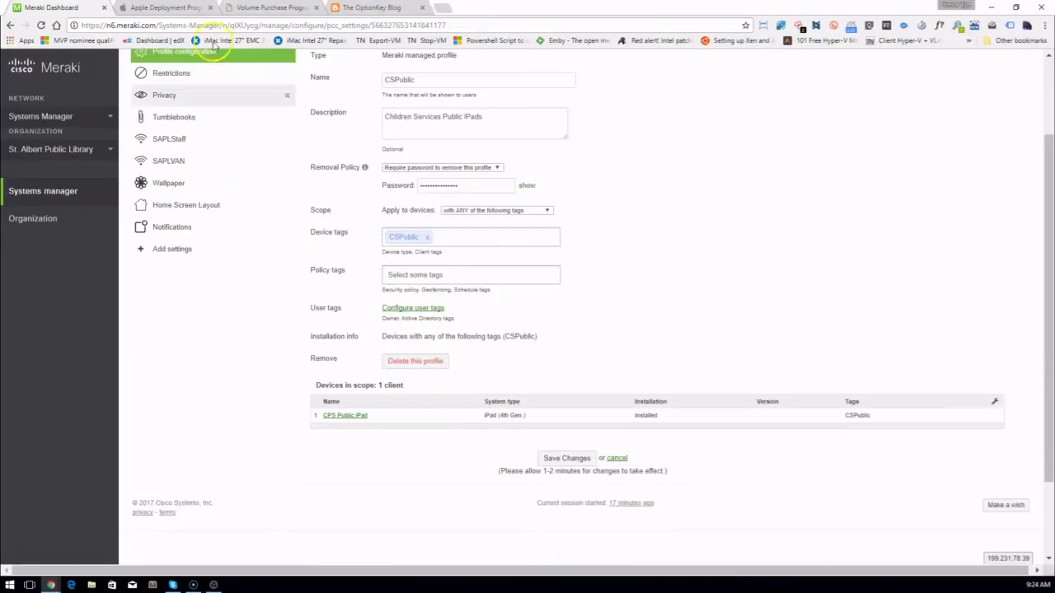
pyautogui.click(188, 72)
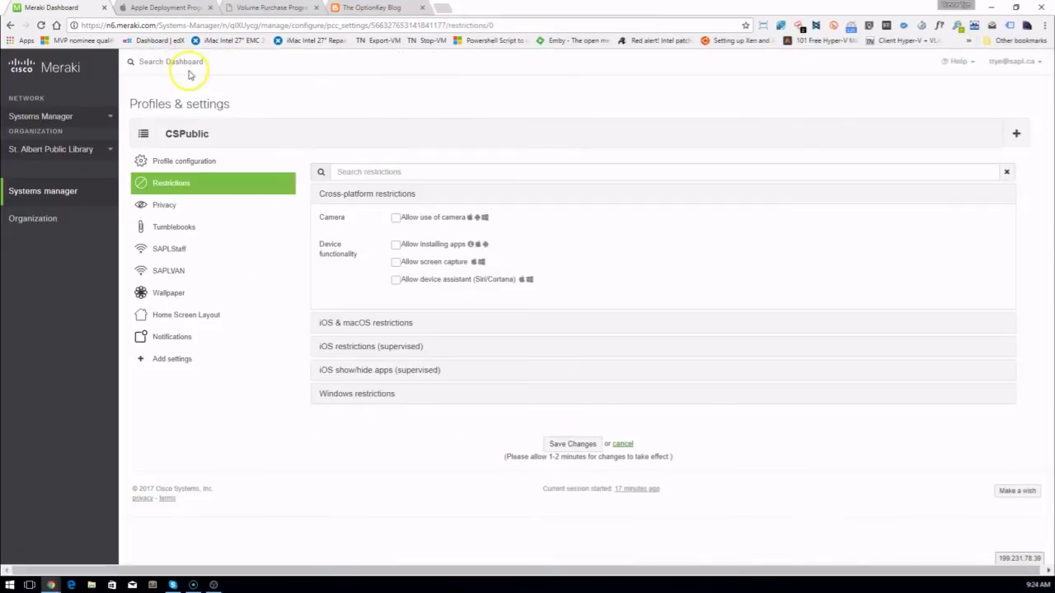
pyautogui.click(376, 373)
pyautogui.scroll(-5, 672, 491)
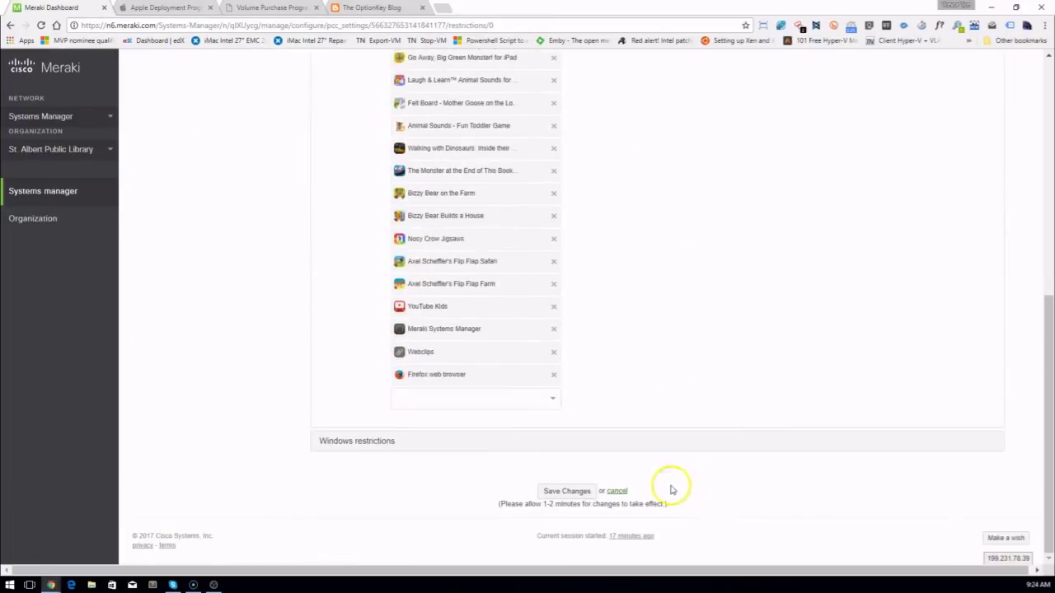
pyautogui.click(553, 374)
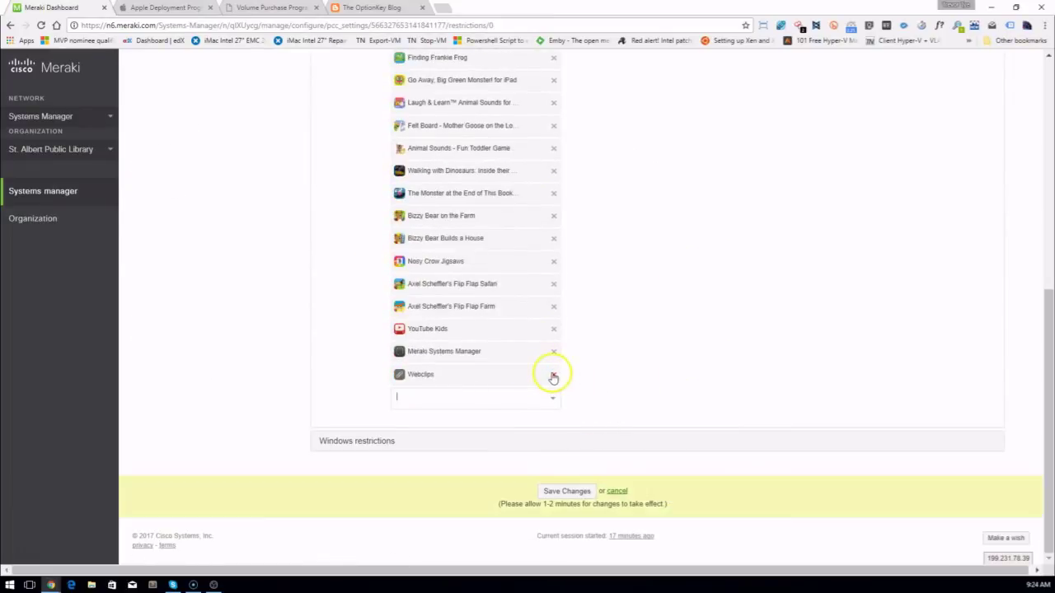
pyautogui.click(567, 491)
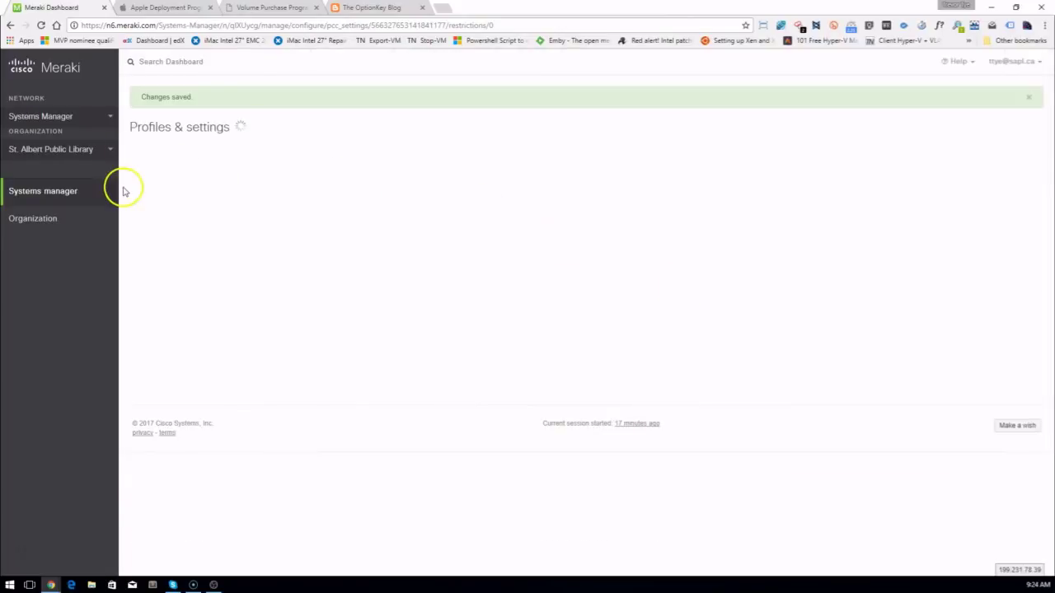
pyautogui.moveTo(94, 193)
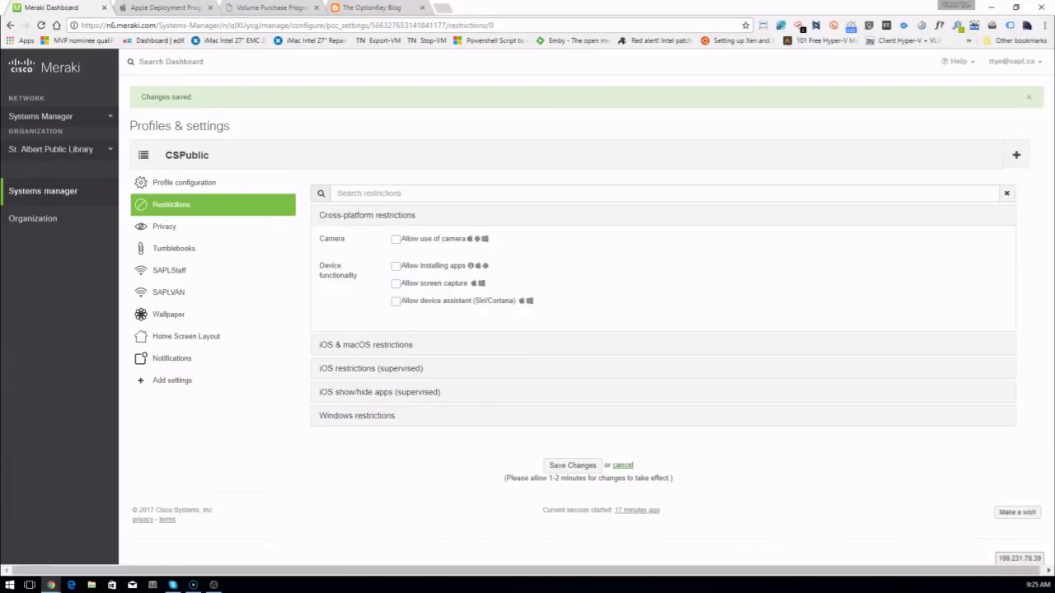
pyautogui.click(213, 585)
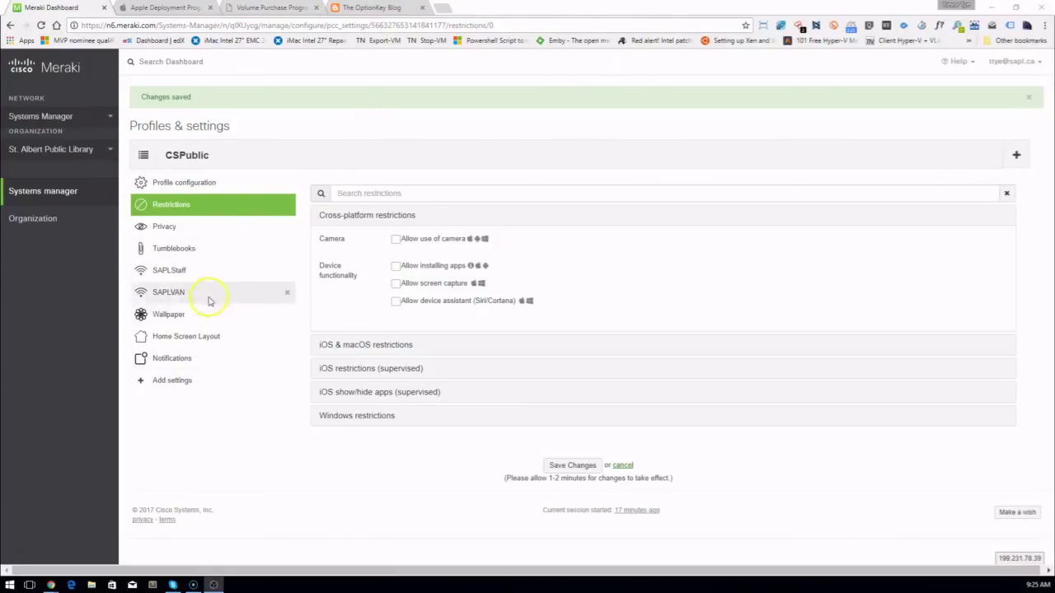
# Step: Delete the Firefox icon from the CSPublic Home Screen Layout dock and save the layout
pyautogui.click(197, 342)
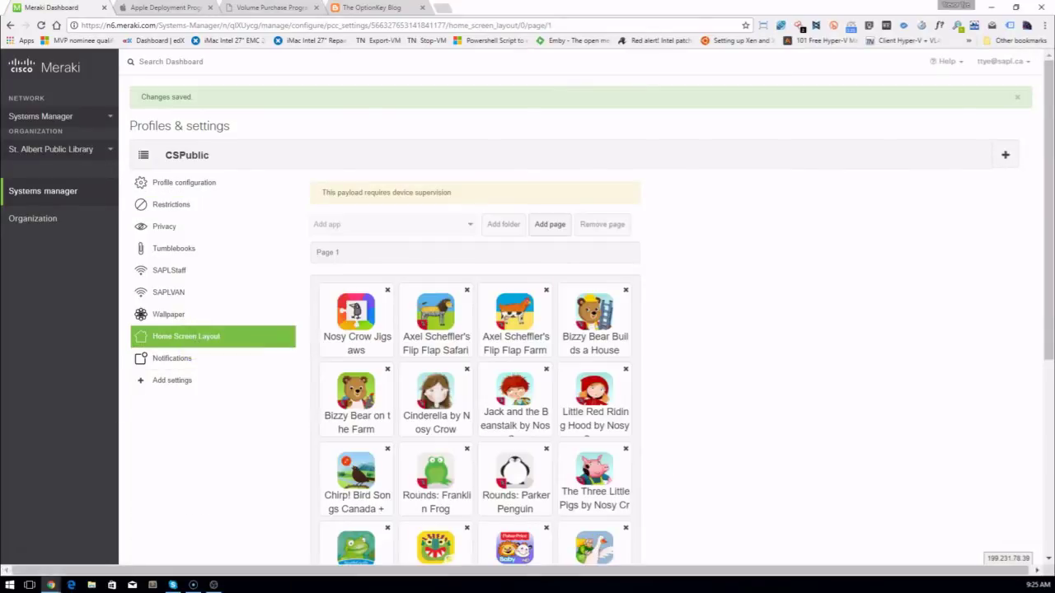
pyautogui.click(213, 585)
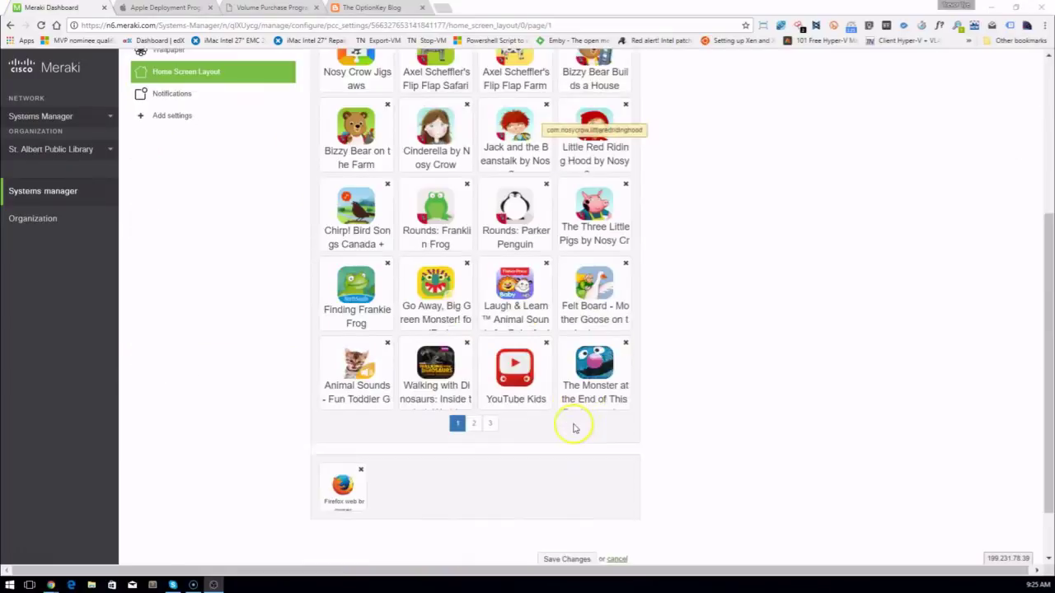
pyautogui.scroll(-5, 572, 426)
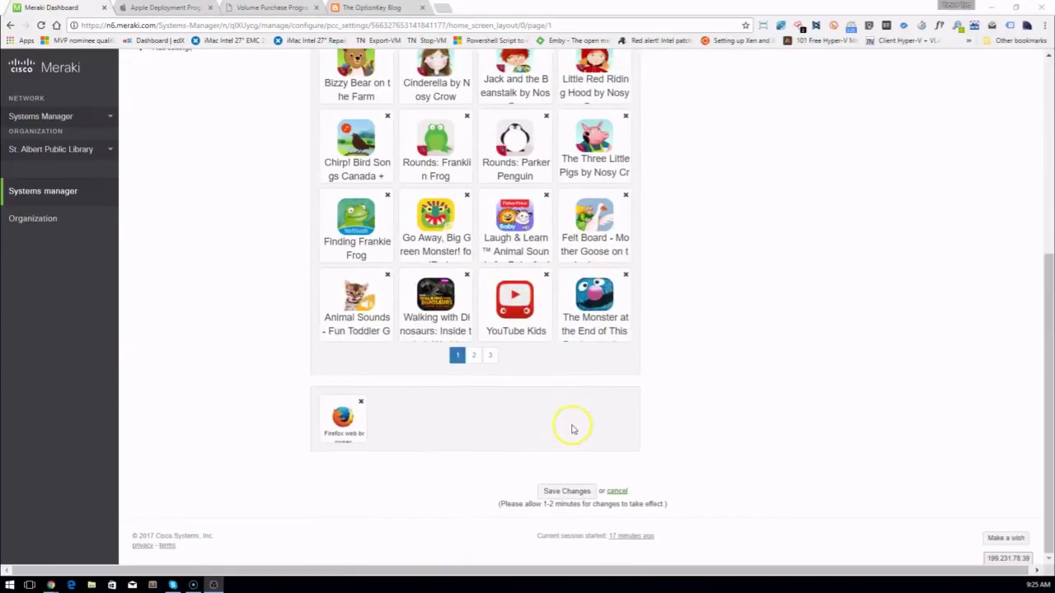
pyautogui.click(361, 403)
pyautogui.click(552, 493)
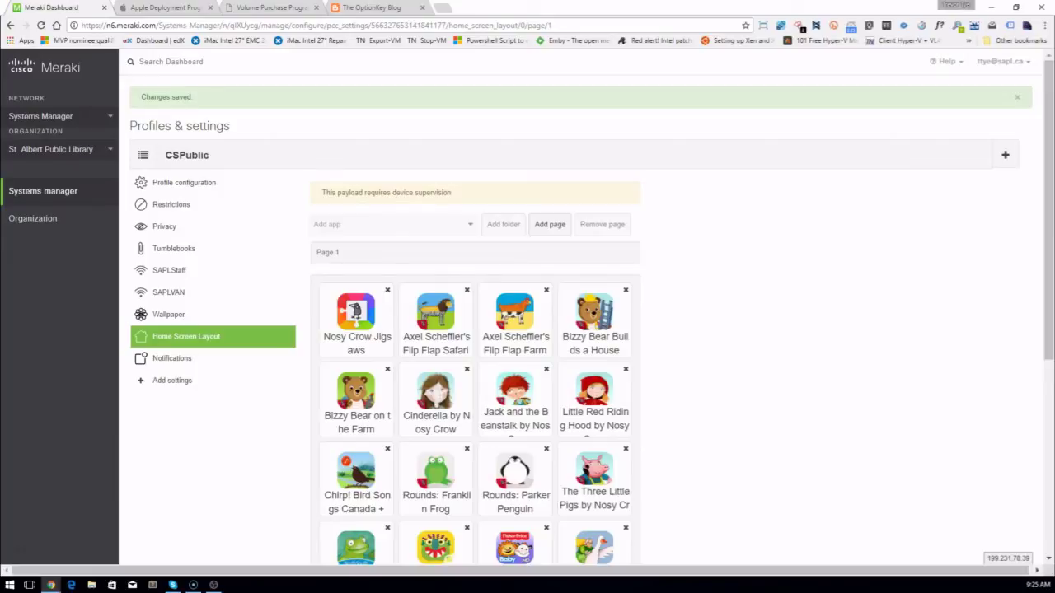
pyautogui.click(214, 585)
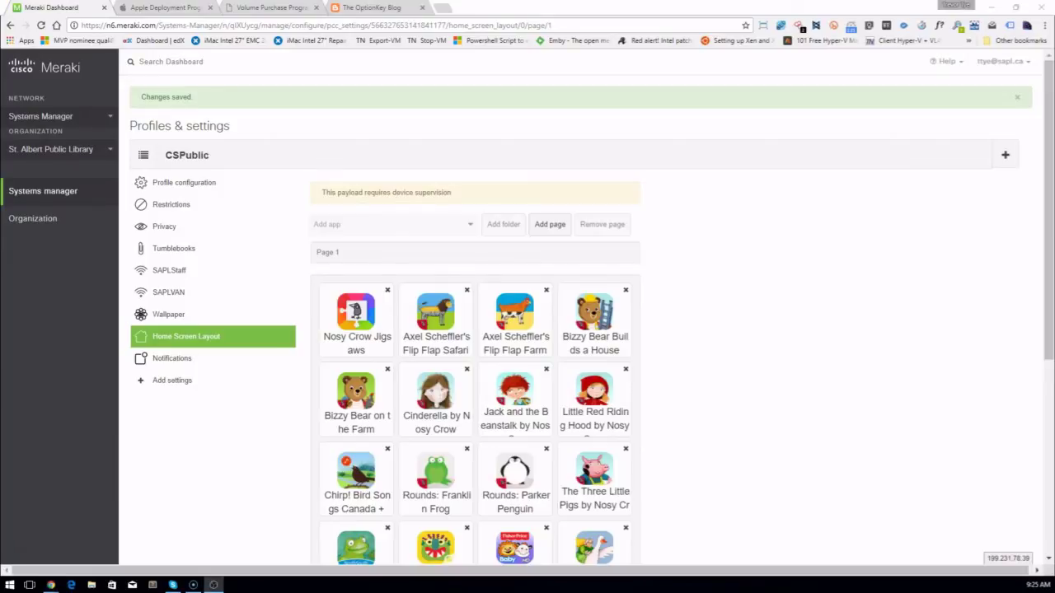